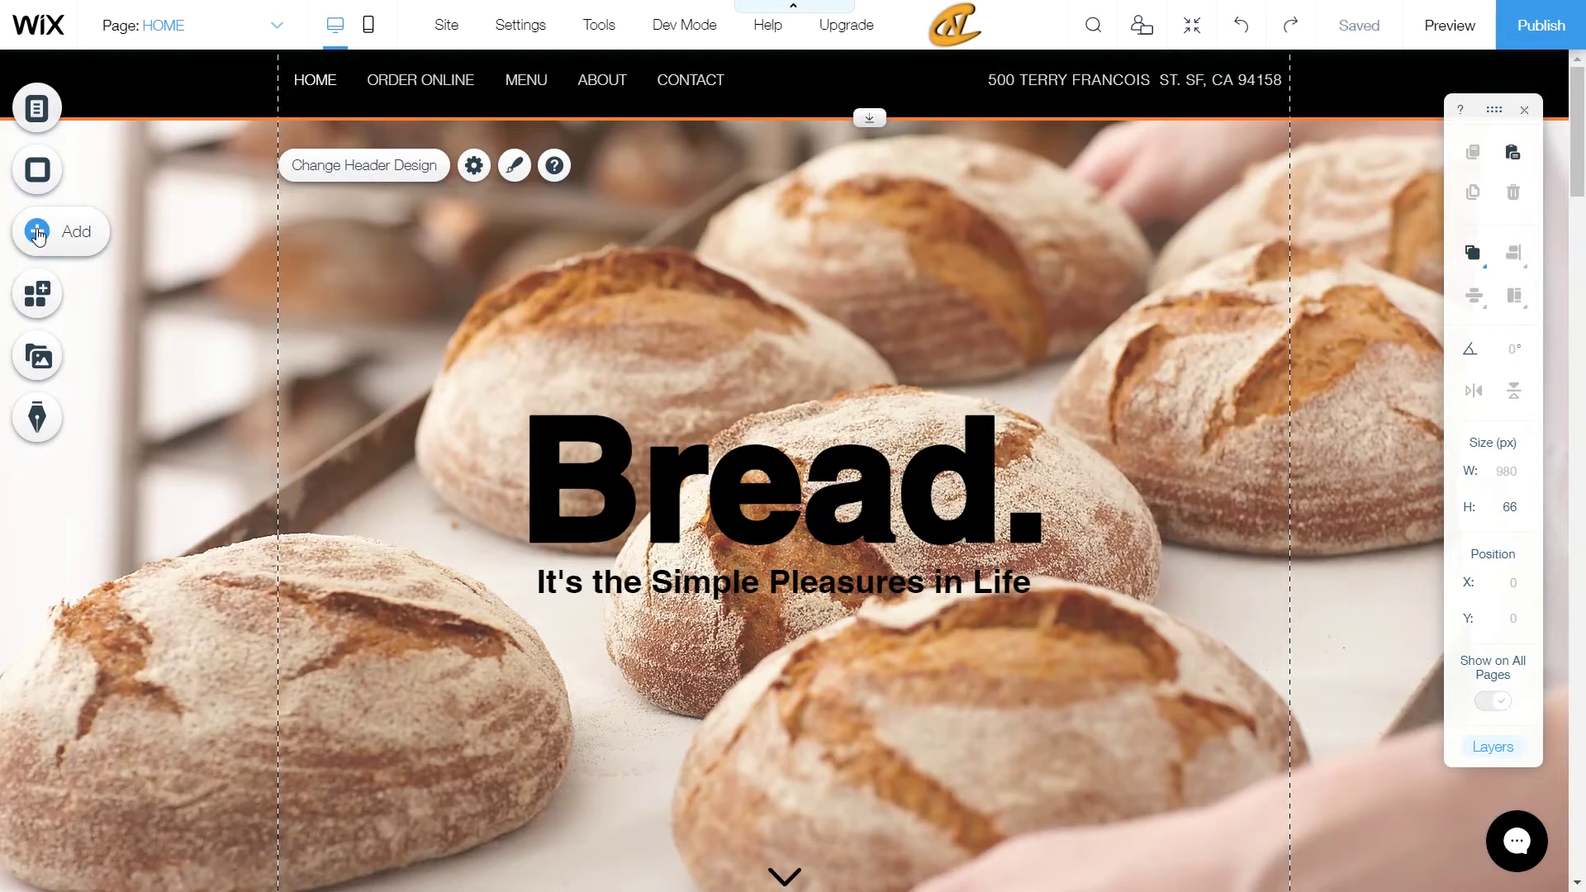
Add the brown themed container box below the hero tagline and stretch it between the page guides, about 981 px wide
{"action": "left_click", "coordinate": [37, 234]}
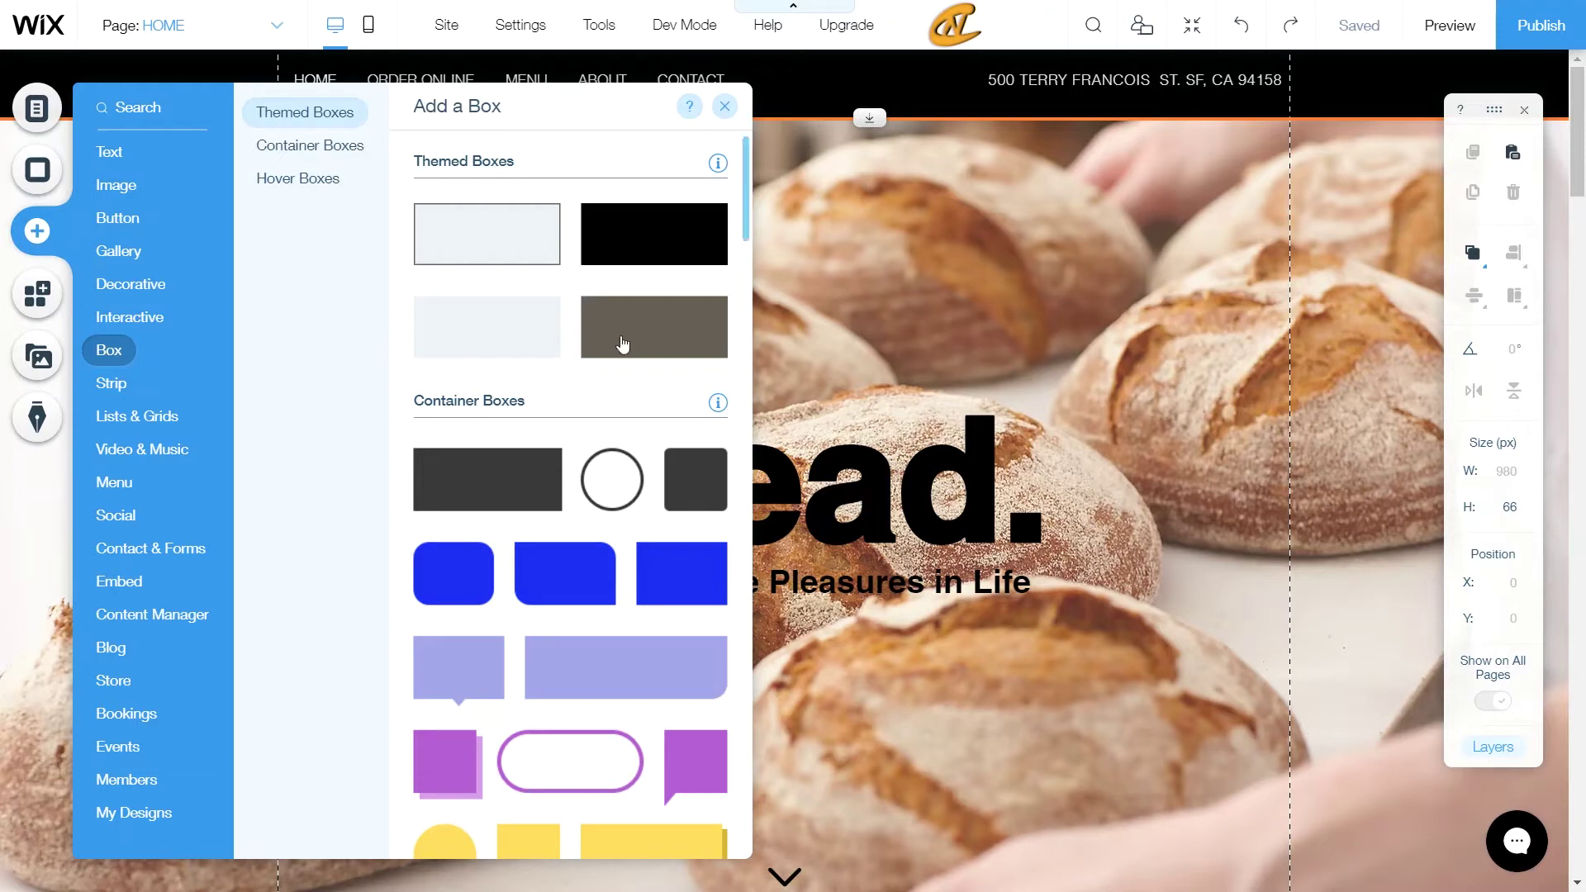
{"action": "left_click_drag", "start_coordinate": [621, 341], "coordinate": [902, 555]}
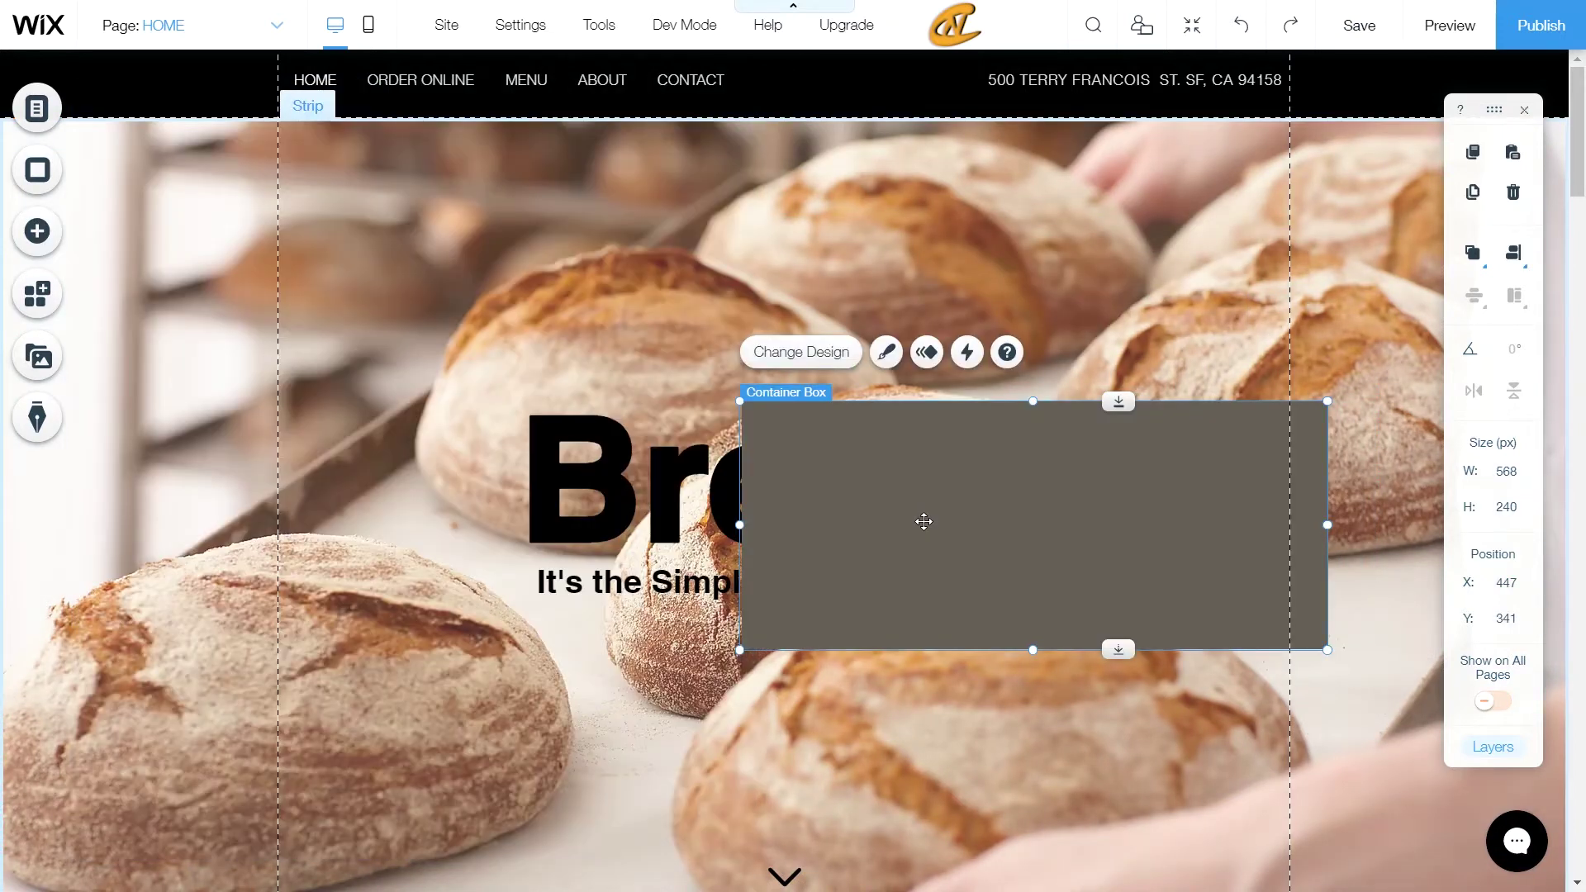
{"action": "left_click_drag", "start_coordinate": [986, 500], "coordinate": [736, 702]}
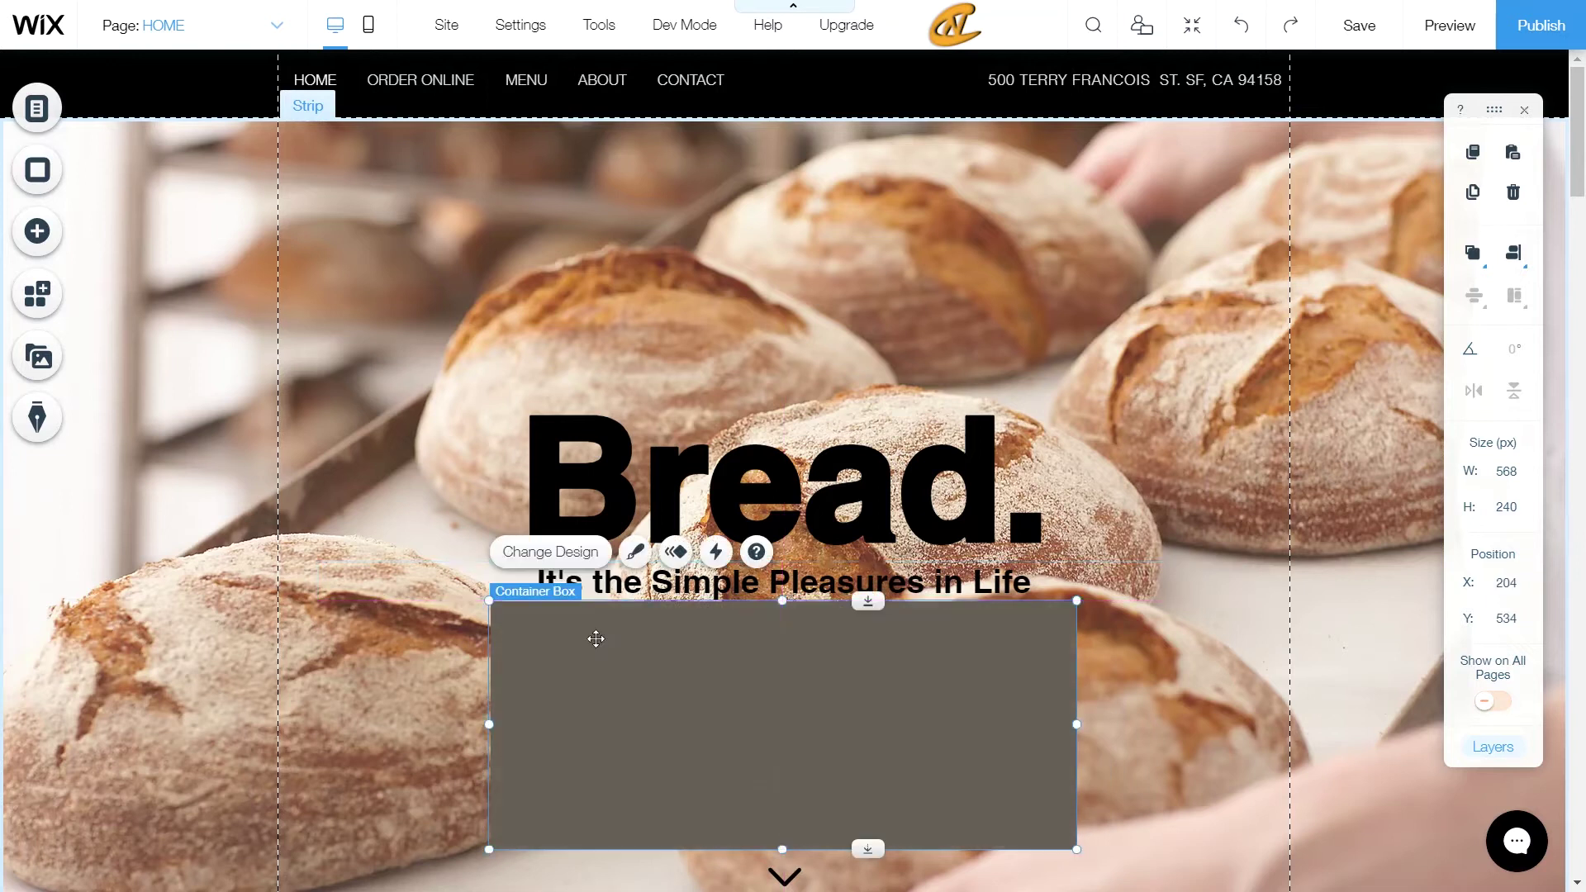
{"action": "left_click_drag", "start_coordinate": [490, 724], "coordinate": [277, 724]}
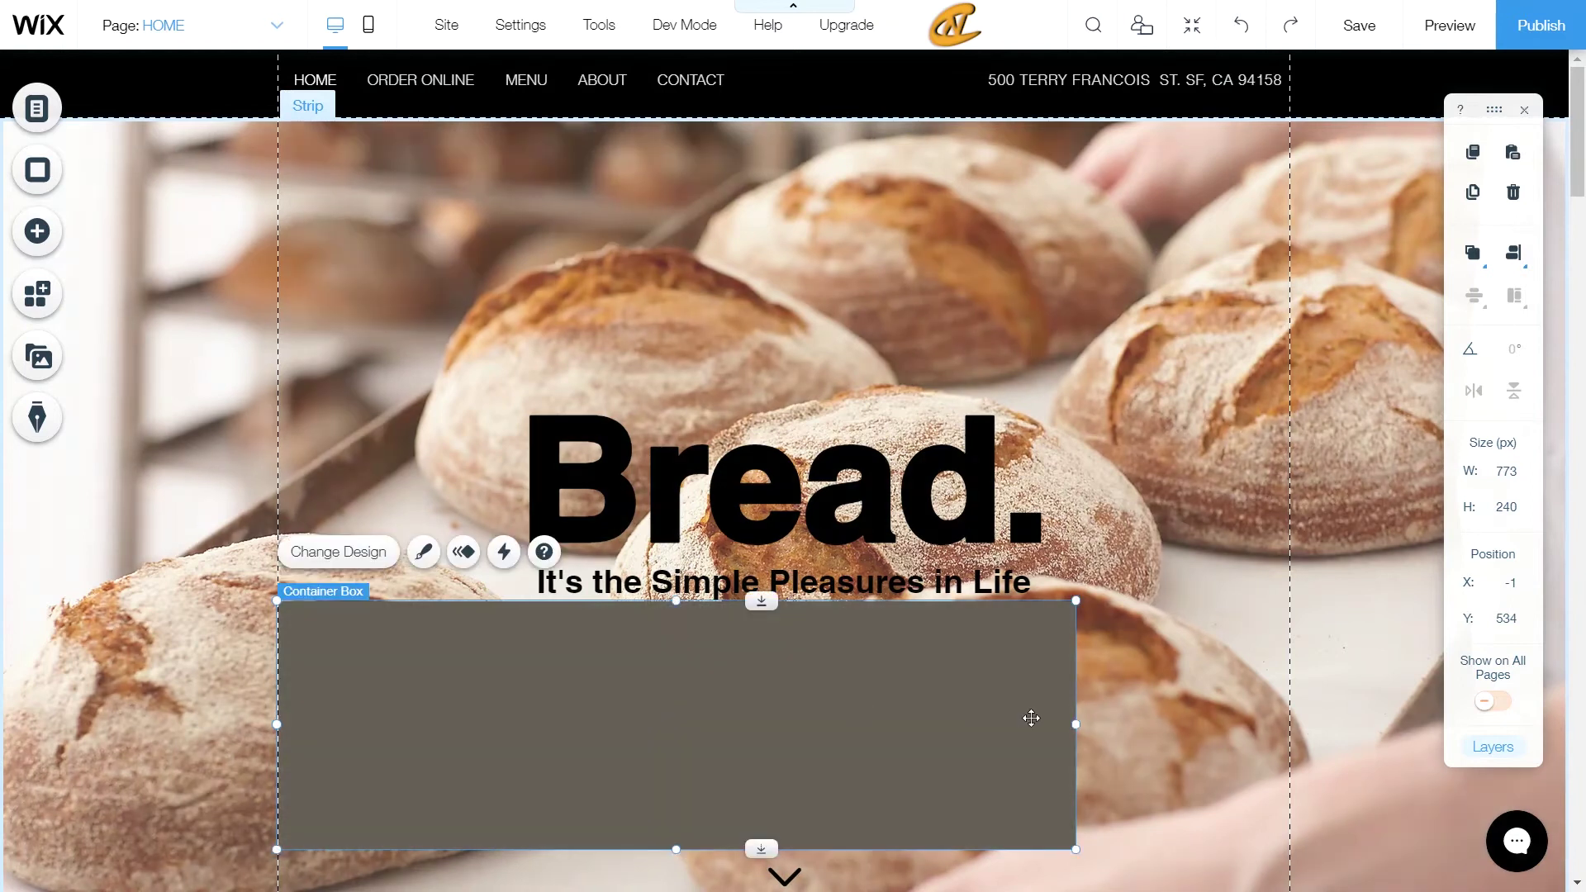
{"action": "left_click_drag", "start_coordinate": [1076, 723], "coordinate": [1291, 725]}
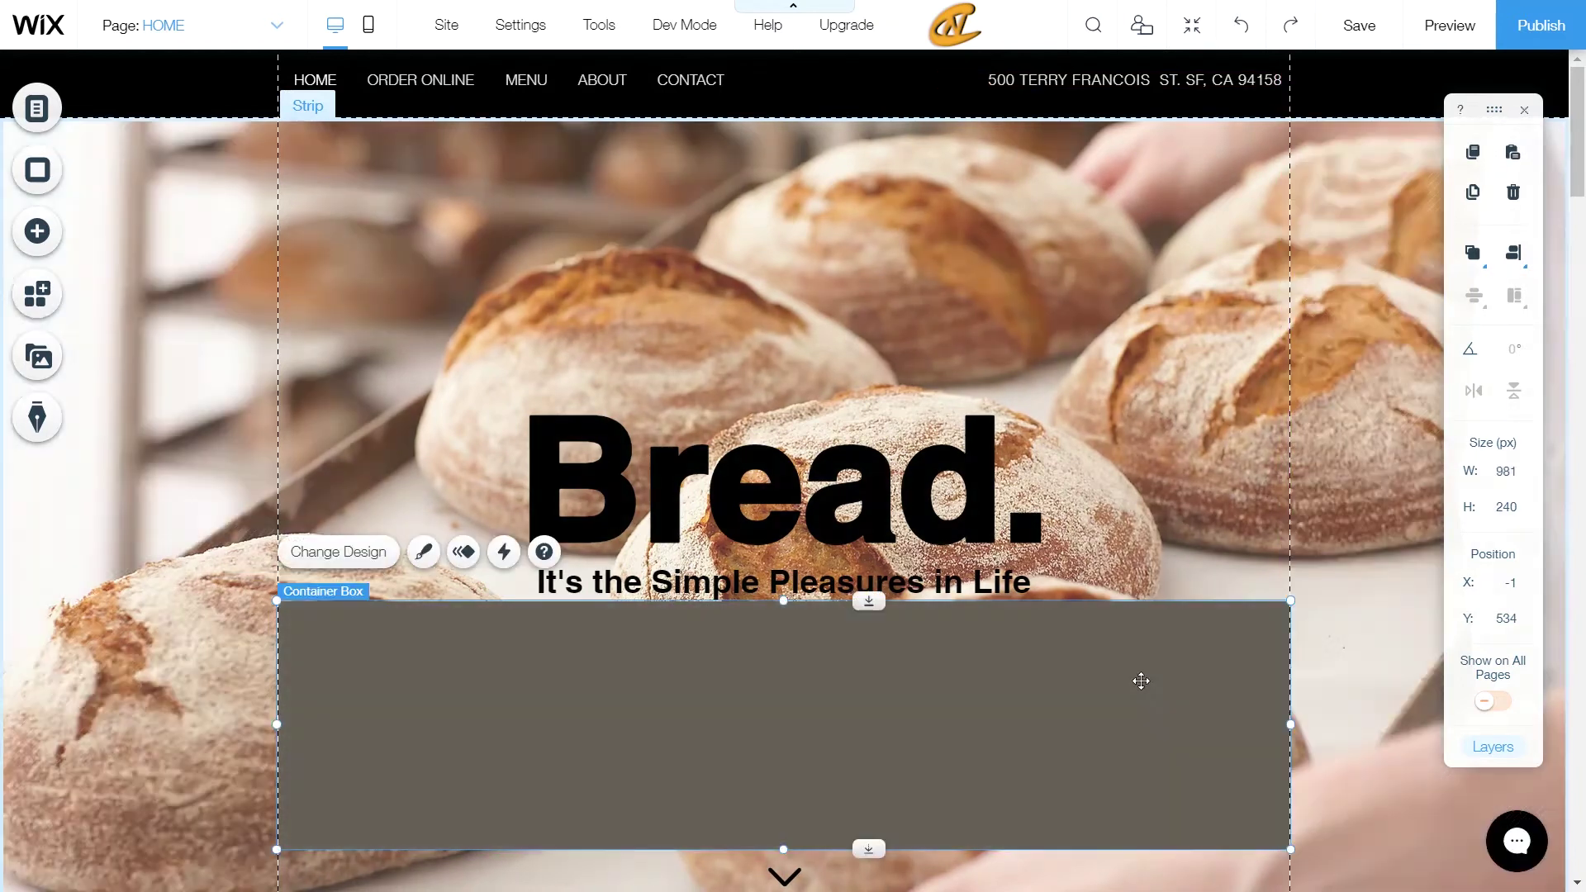
Customize the container box's design so its background opacity is 0%
{"action": "left_click", "coordinate": [425, 552]}
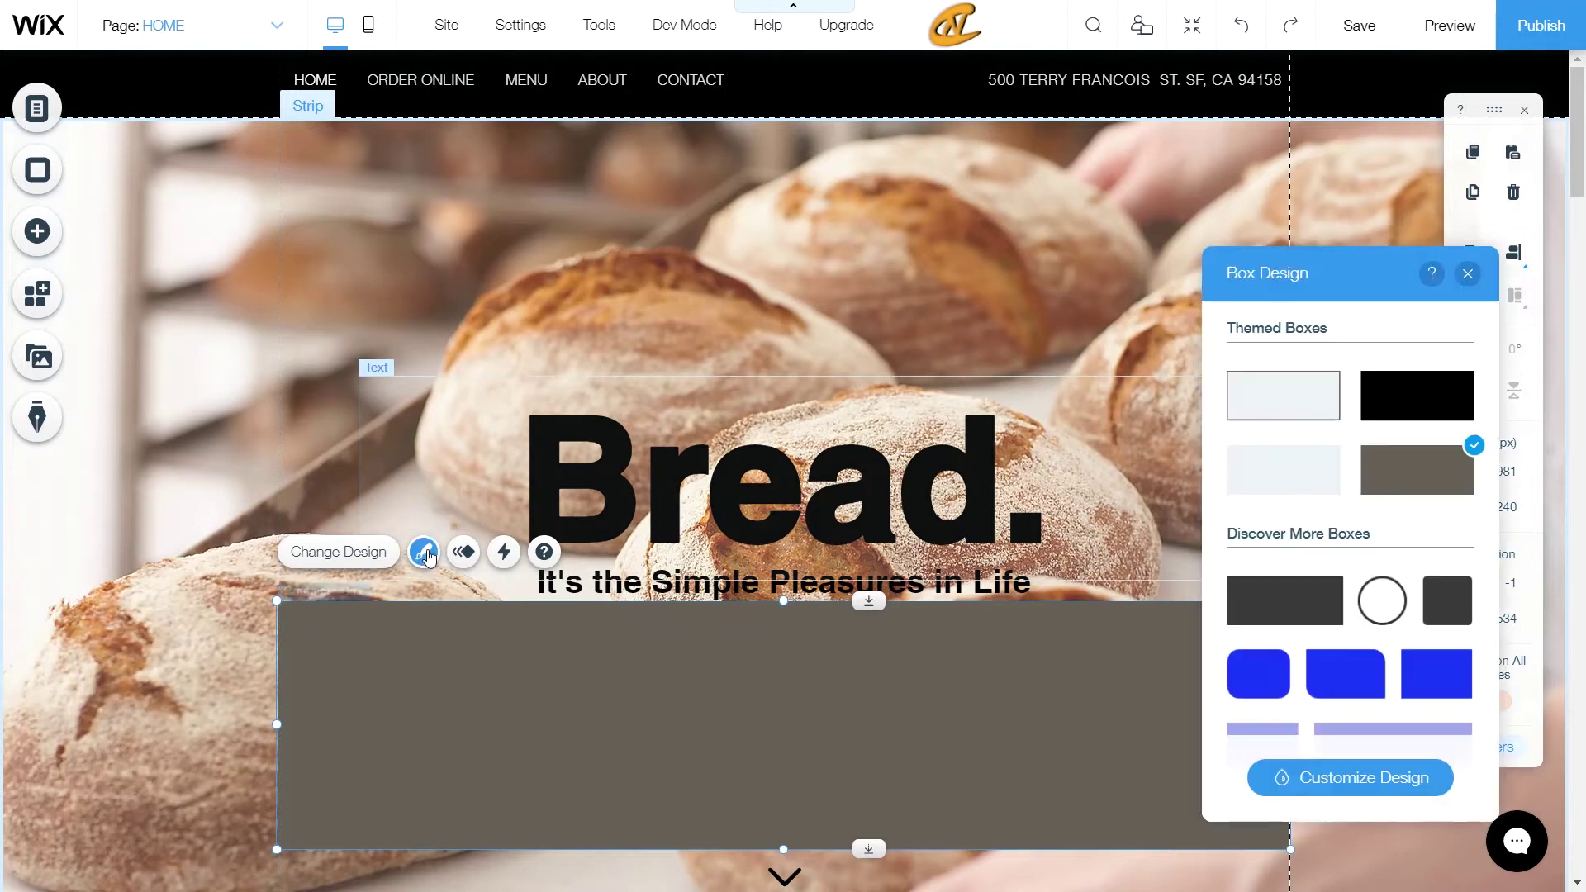
{"action": "left_click", "coordinate": [1326, 776]}
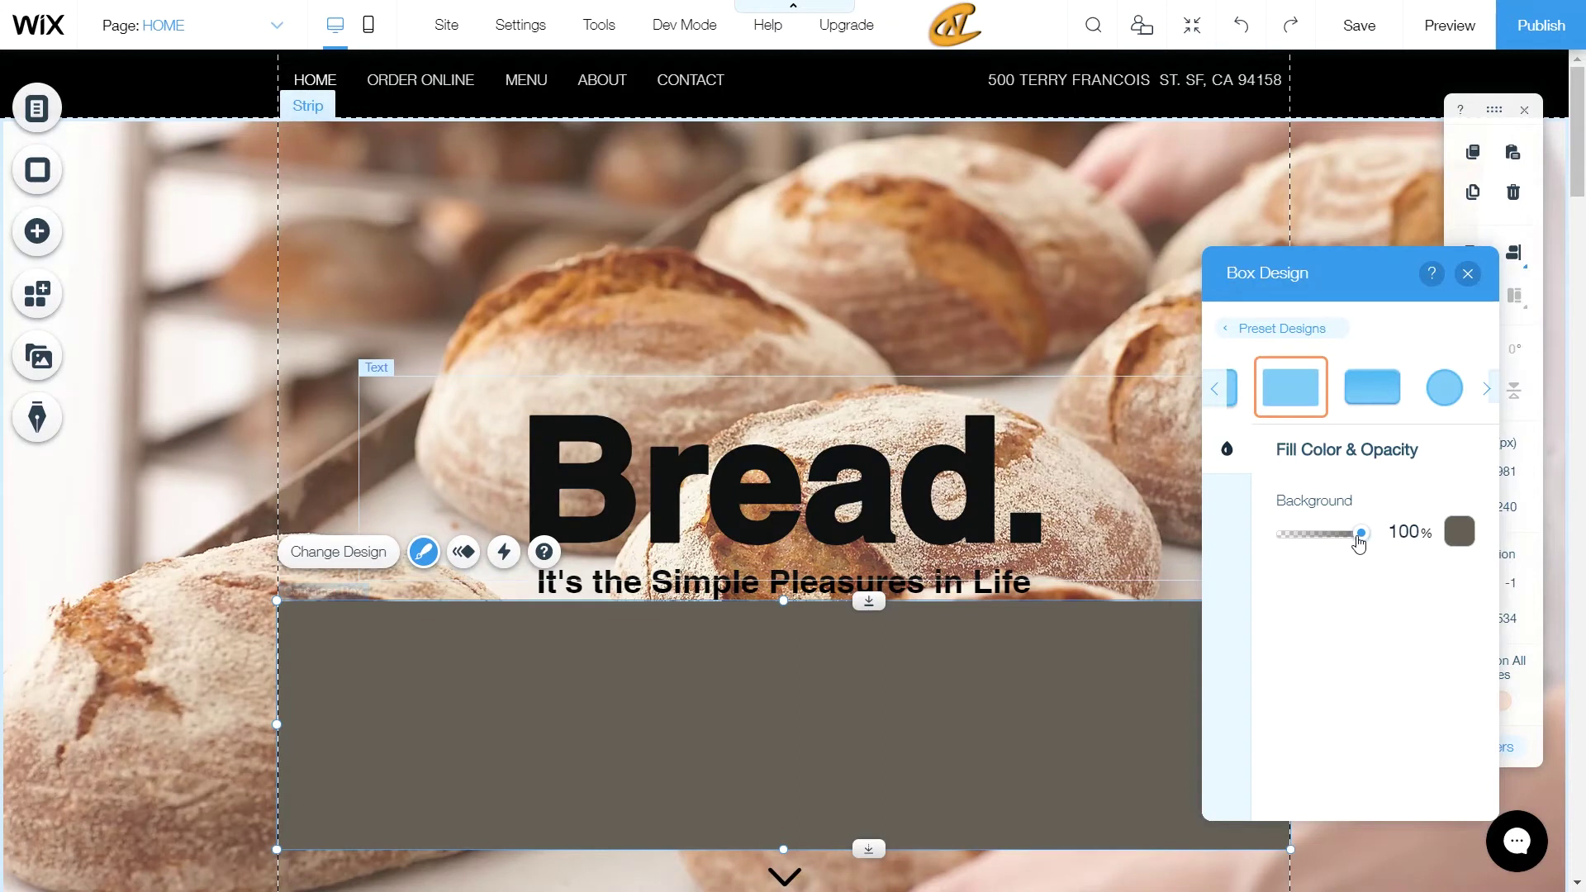
{"action": "left_click_drag", "start_coordinate": [1359, 537], "coordinate": [1211, 549]}
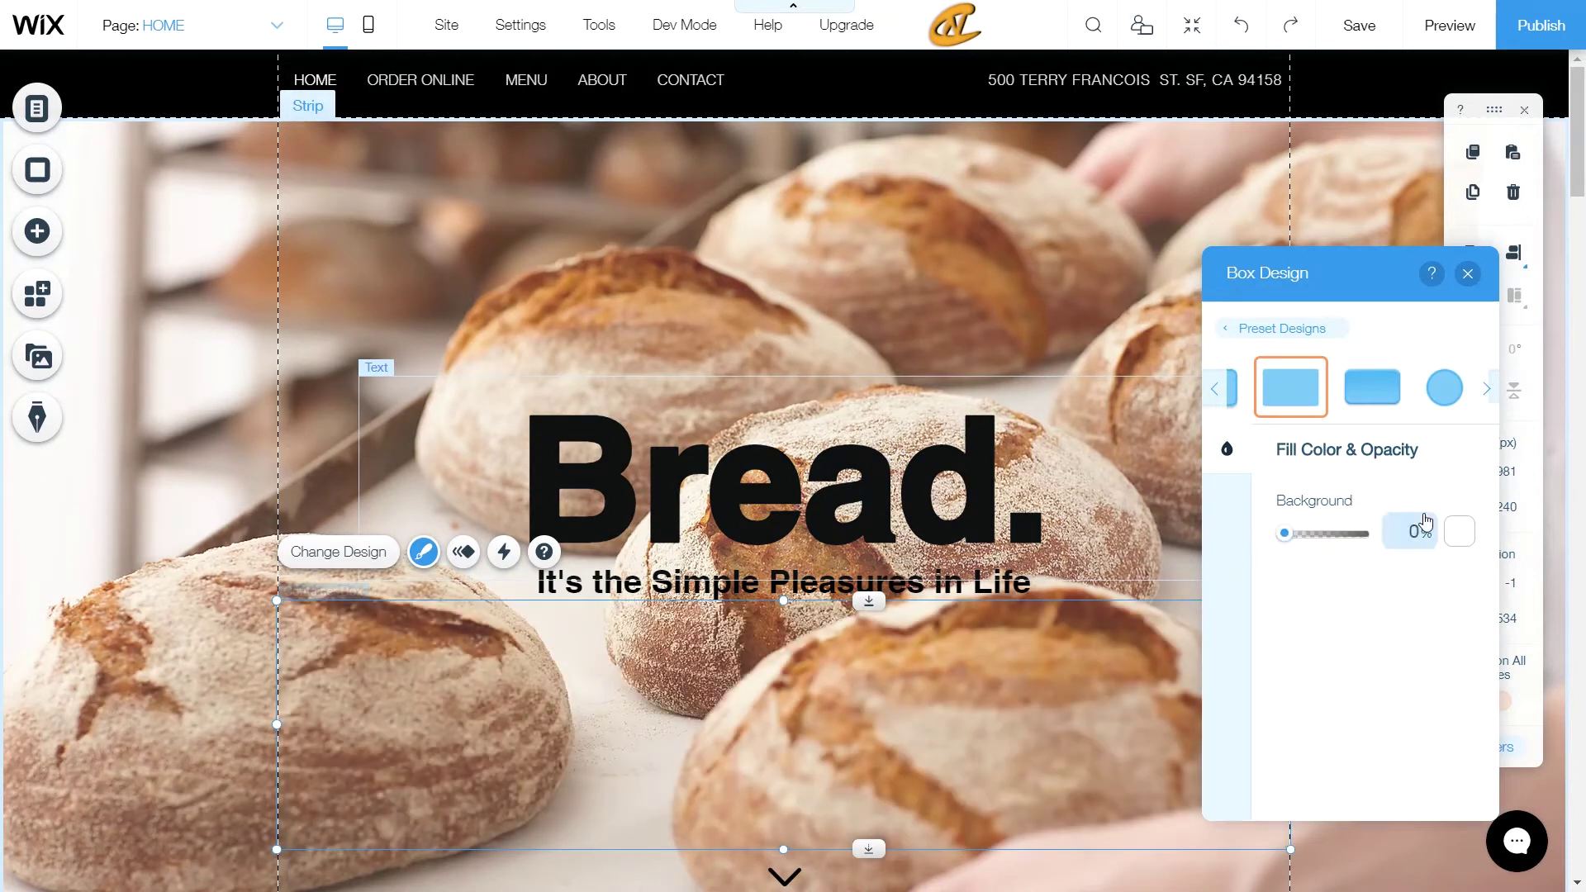
{"action": "left_click", "coordinate": [1468, 274]}
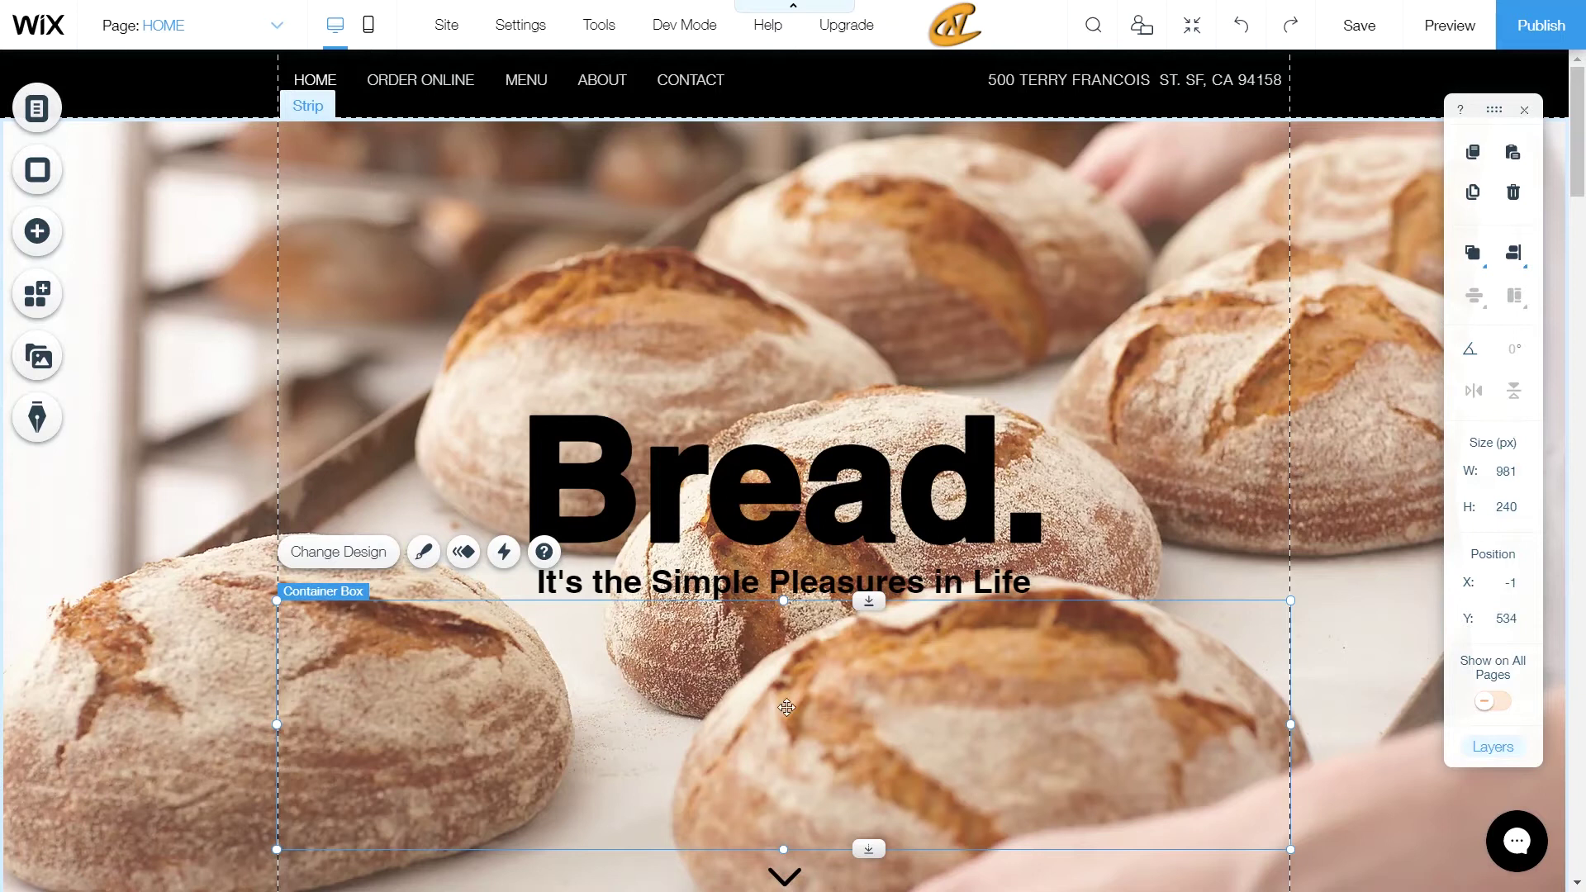
Add a hover interaction to the container box and dismiss the Hover Mode introduction permanently
{"action": "left_click", "coordinate": [504, 553]}
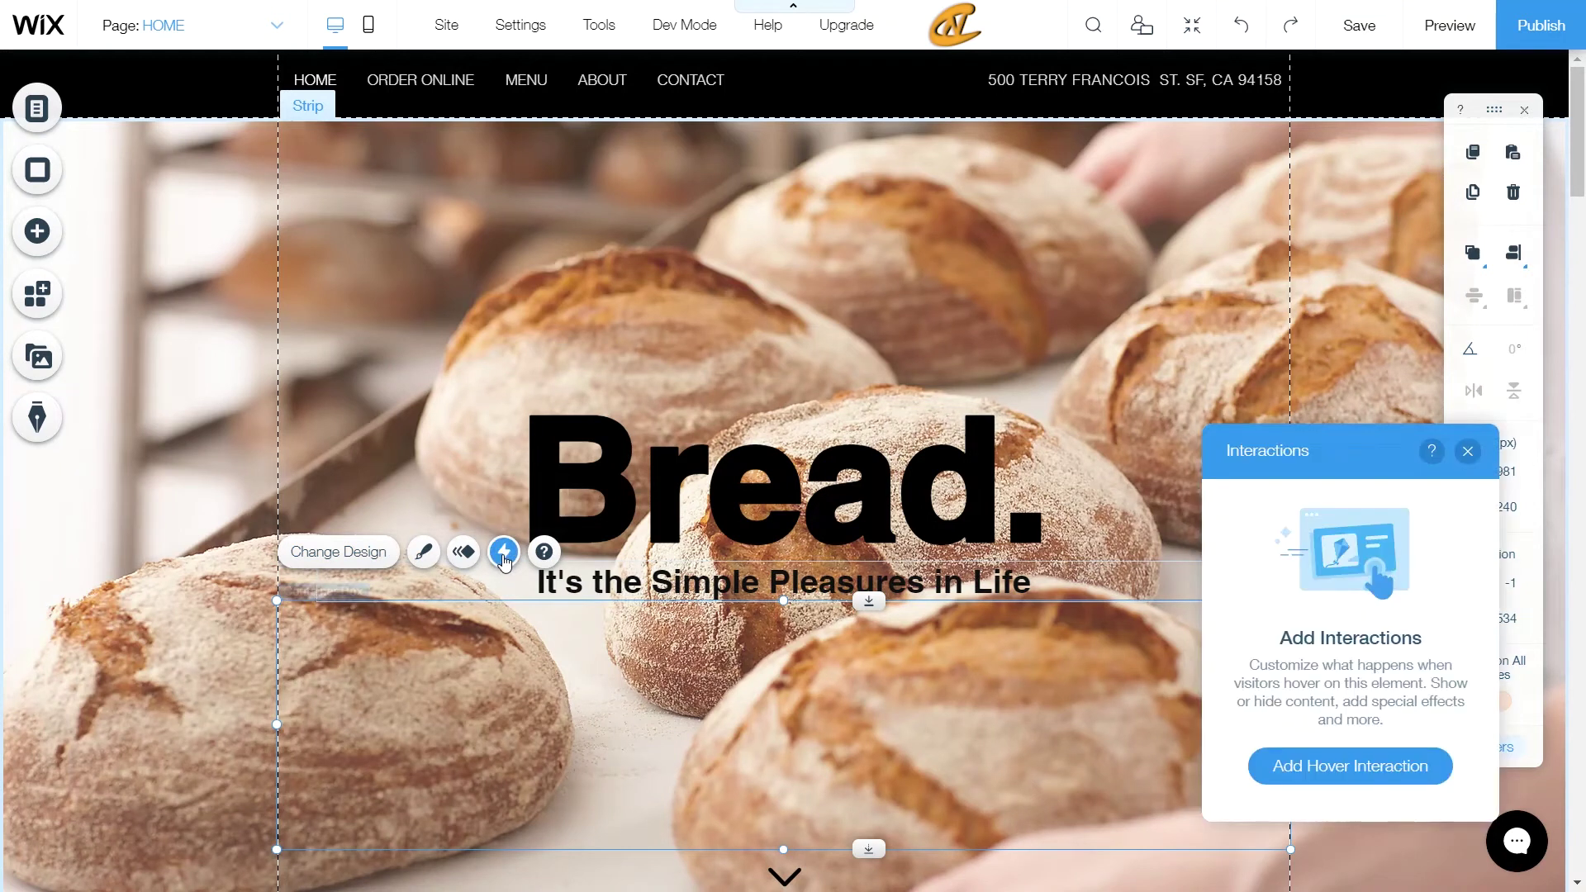
{"action": "left_click", "coordinate": [1427, 780]}
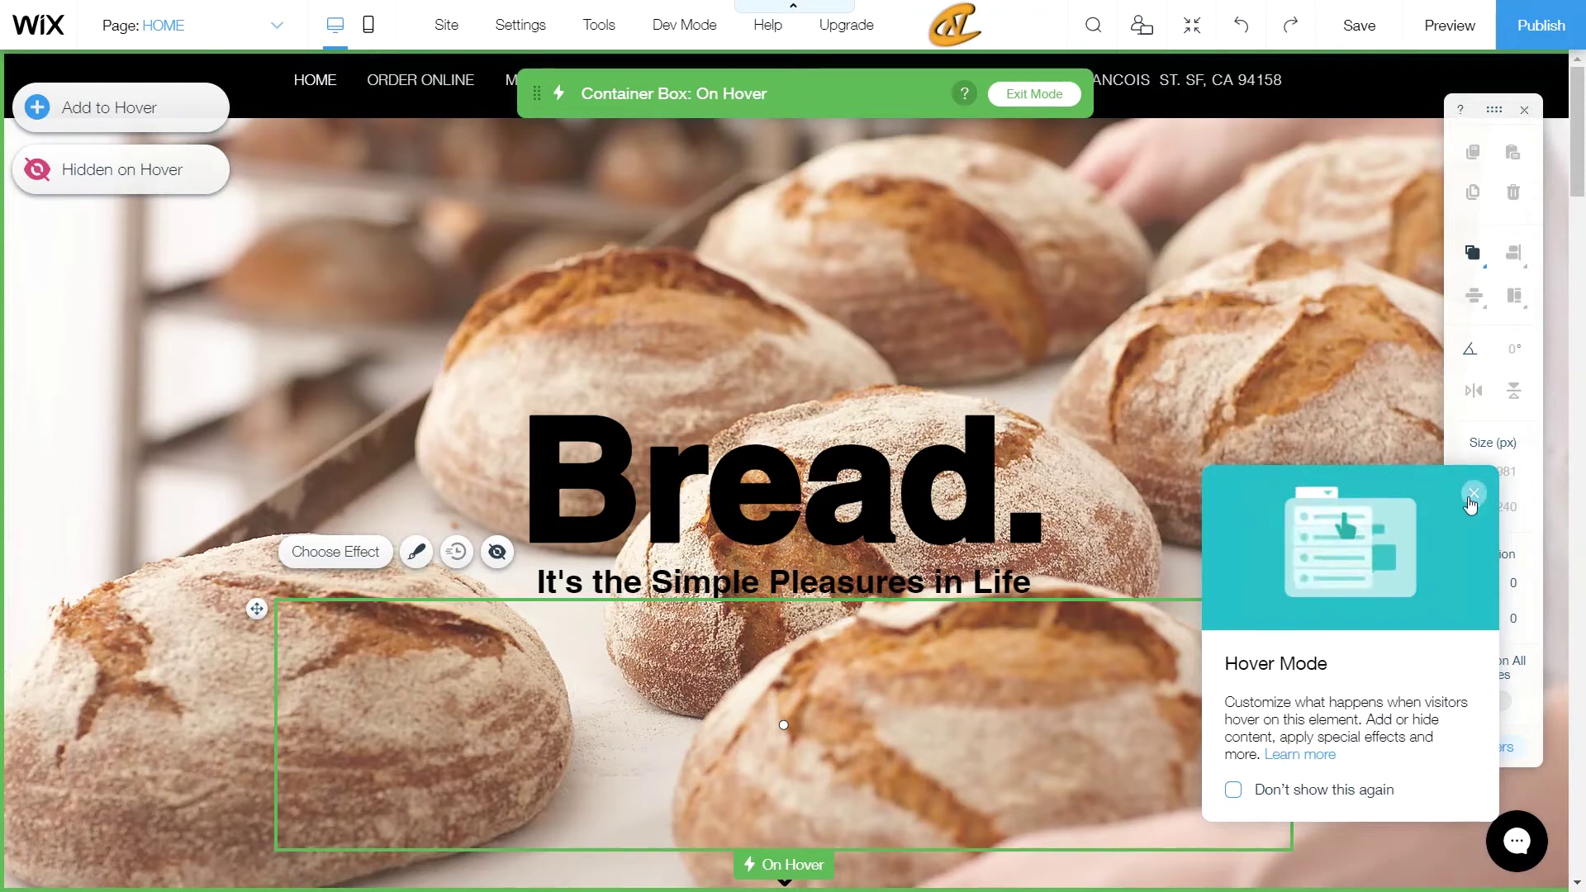
{"action": "left_click", "coordinate": [1233, 789]}
{"action": "left_click", "coordinate": [1473, 494]}
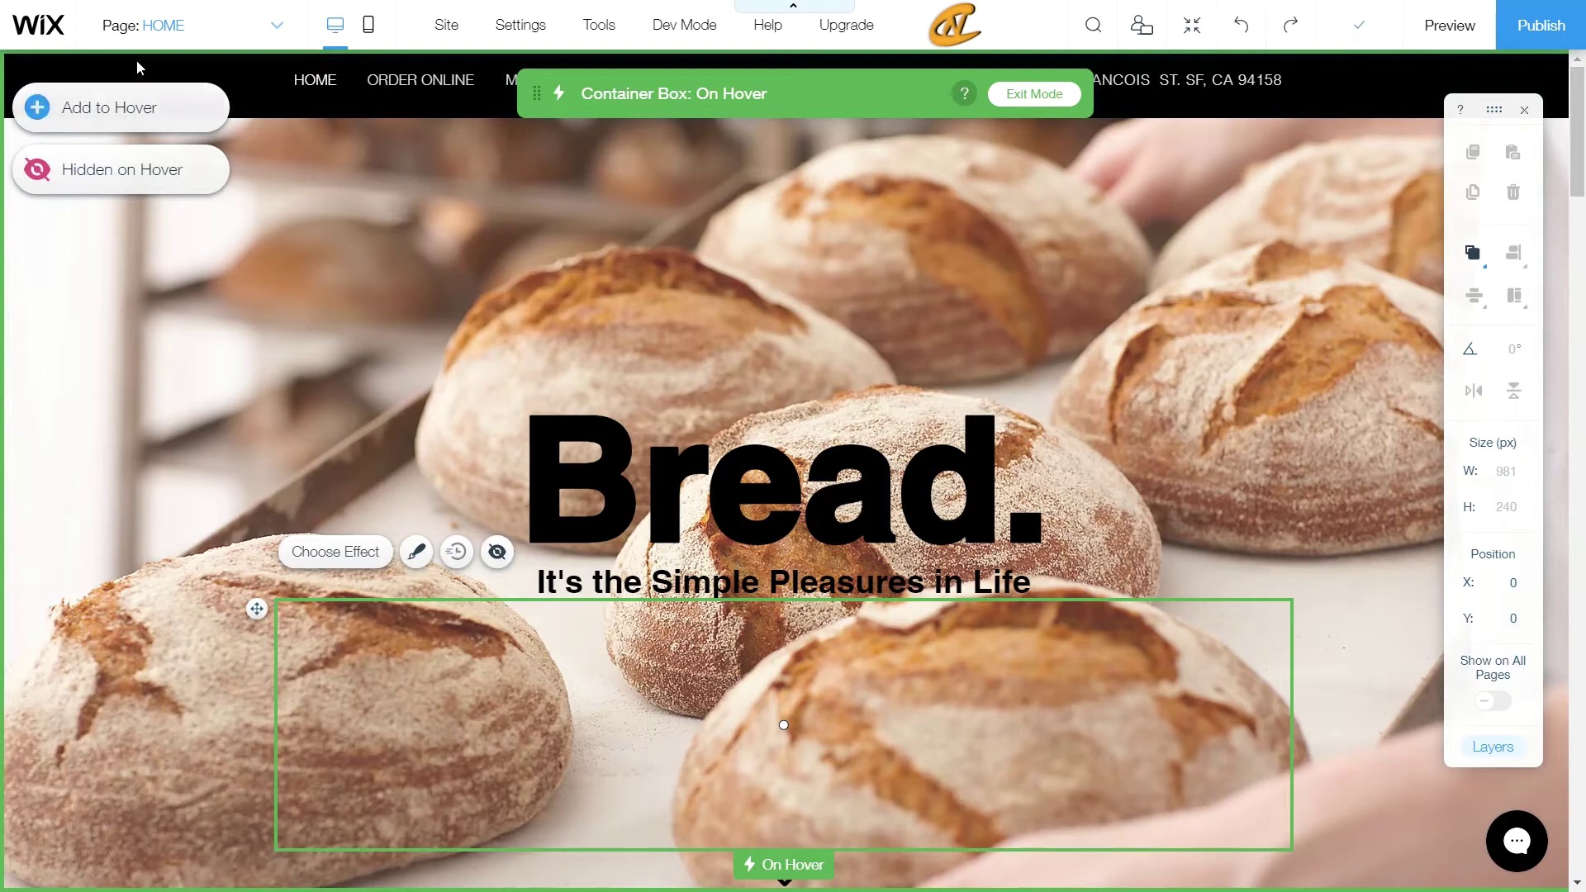
Add the gold text-only themed button to the hover state and place it mid-box at about X 408, Y 630
{"action": "left_click", "coordinate": [91, 119]}
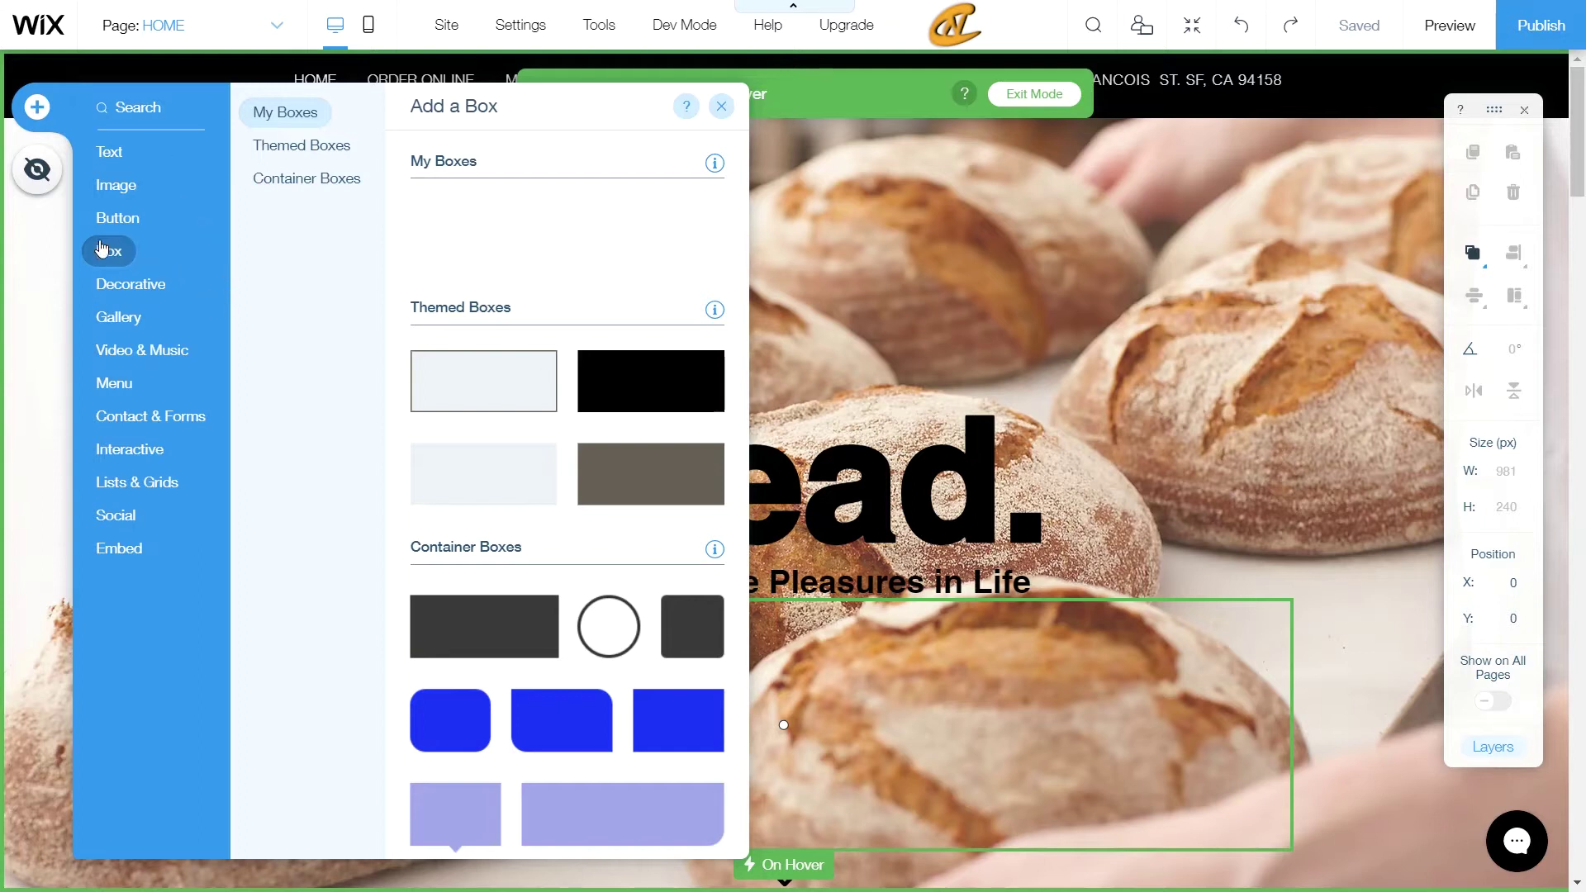
{"action": "left_click", "coordinate": [121, 217]}
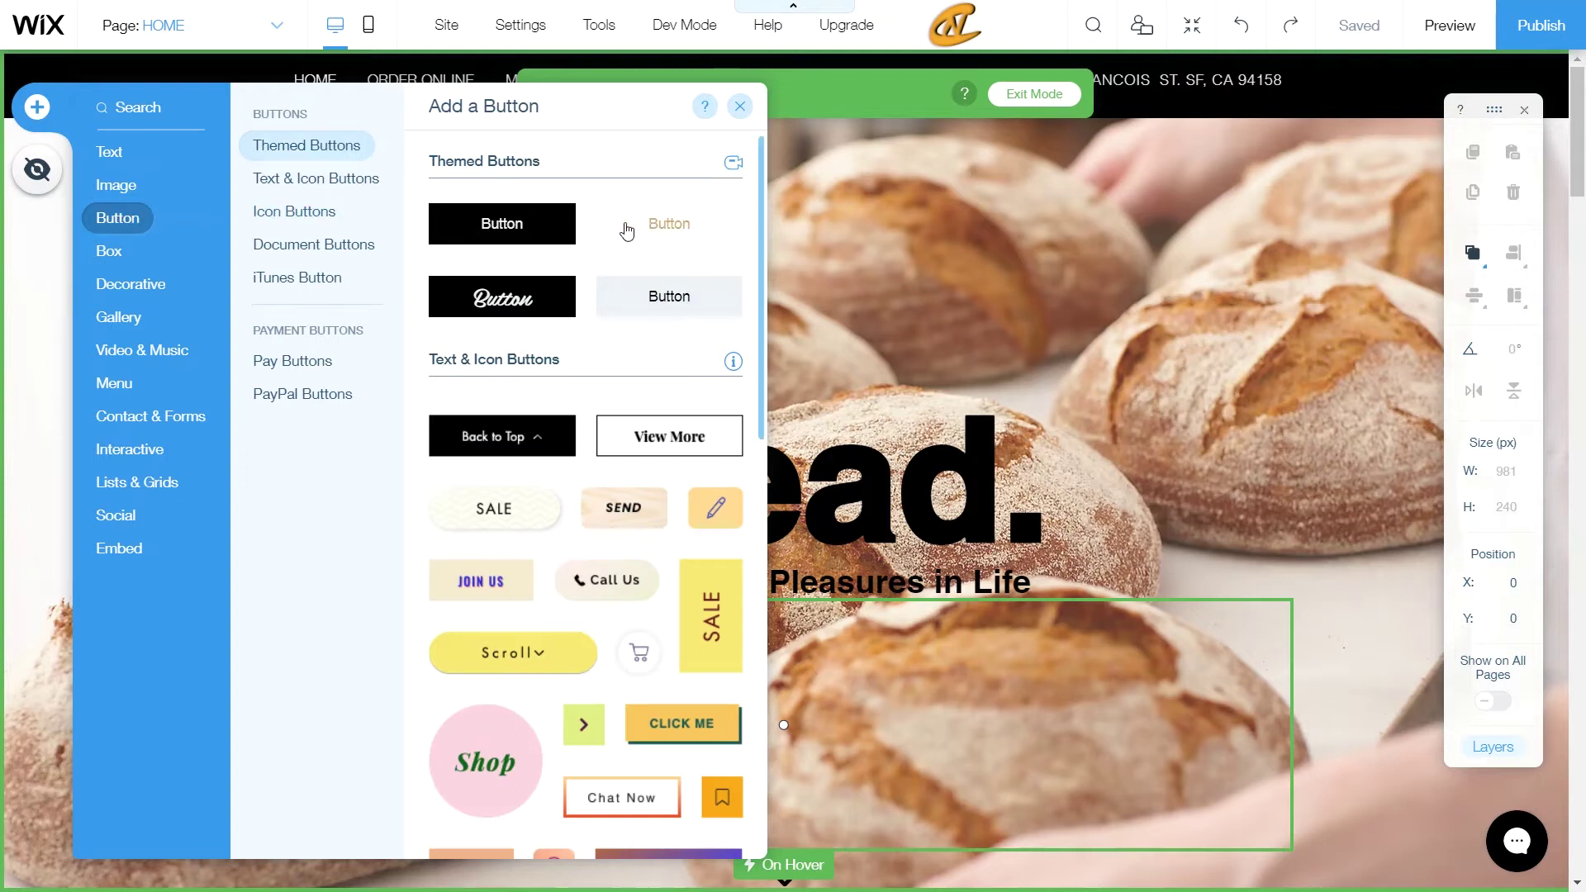
{"action": "left_click_drag", "start_coordinate": [676, 230], "coordinate": [855, 726]}
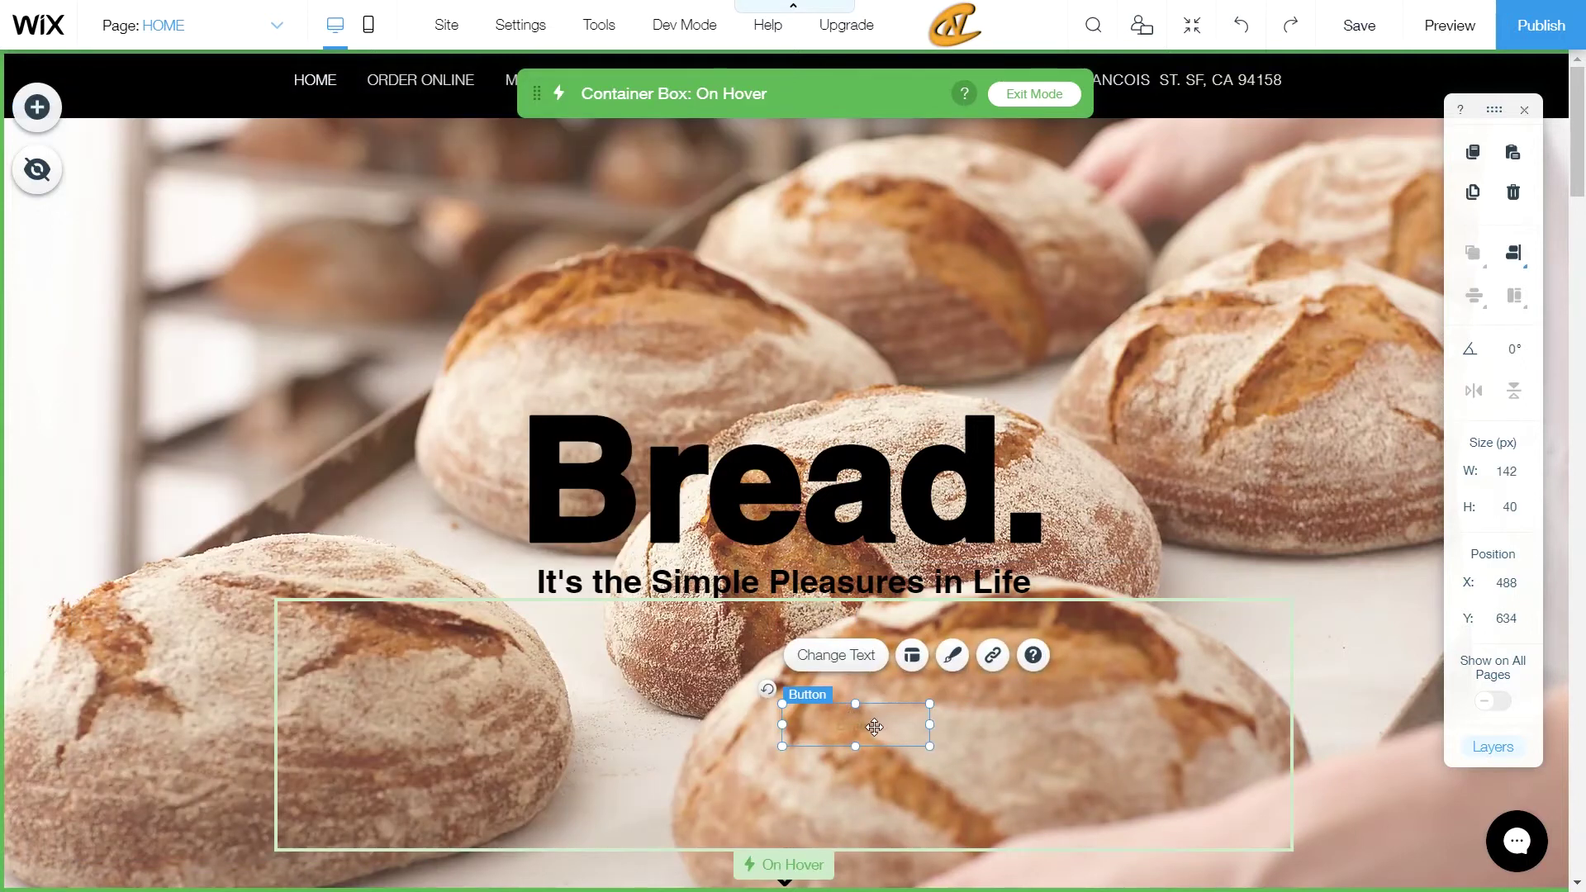
{"action": "left_click_drag", "start_coordinate": [875, 727], "coordinate": [793, 722]}
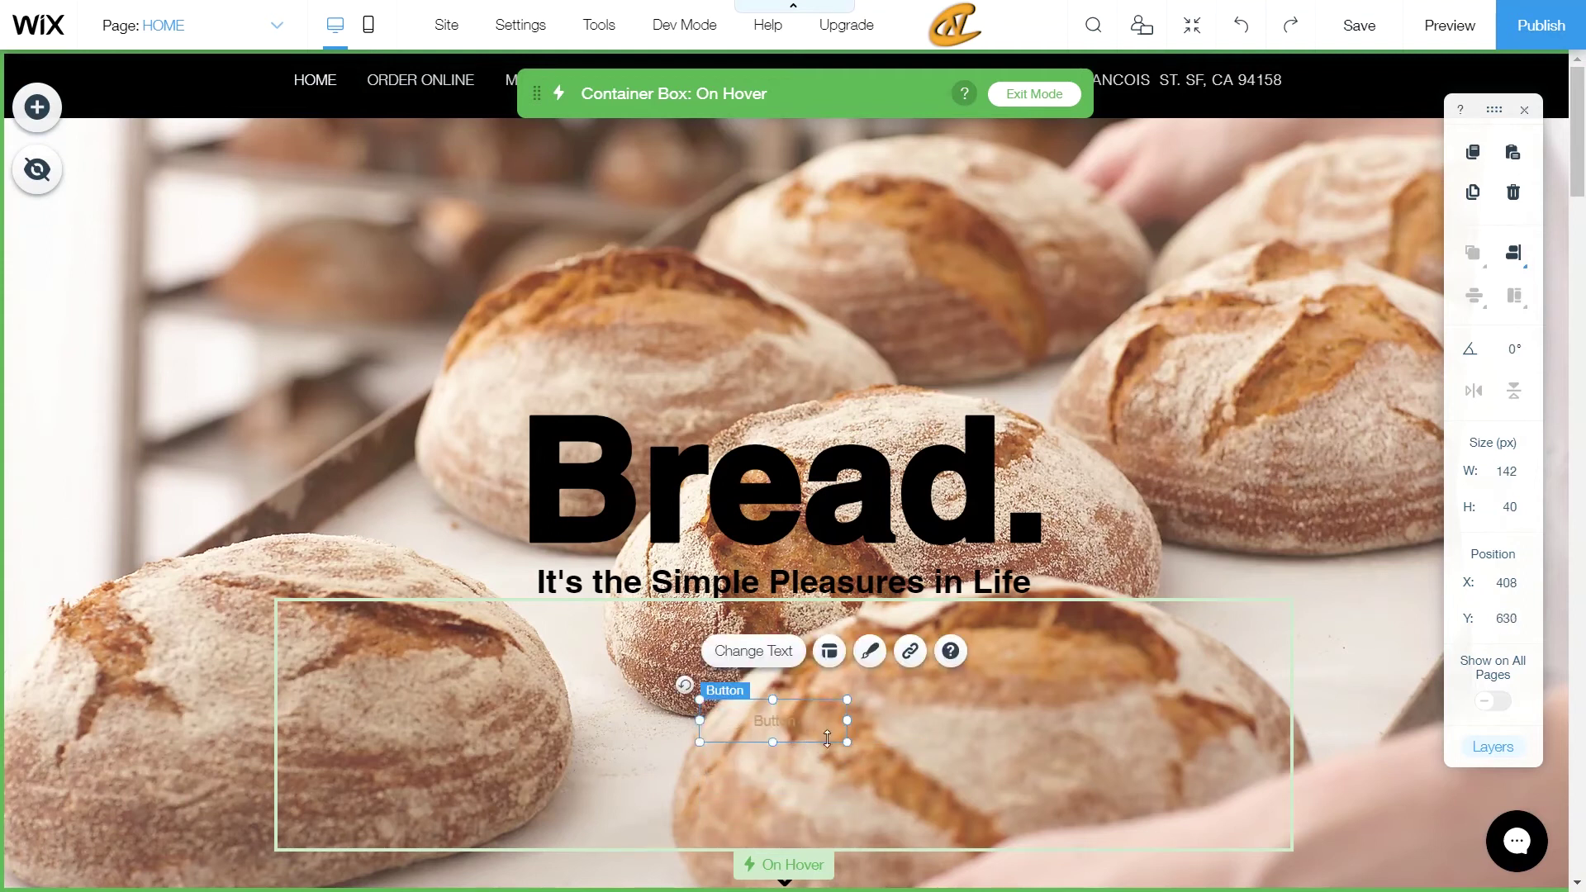
Customize the button's design by applying the first filled style in the row of preset shapes
{"action": "left_click", "coordinate": [871, 654]}
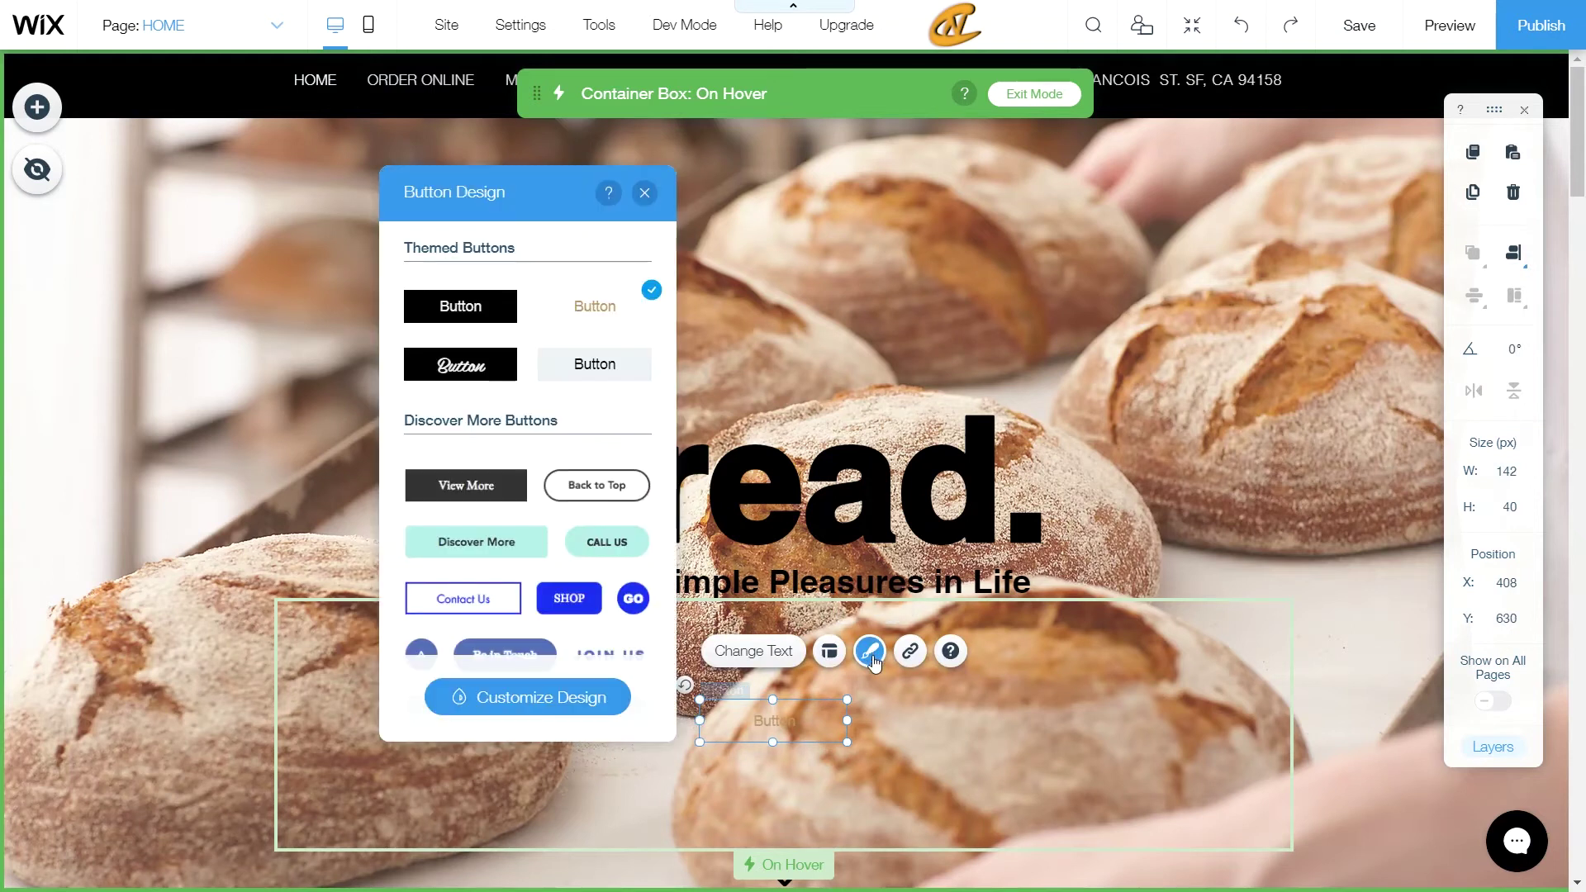
{"action": "left_click", "coordinate": [581, 713]}
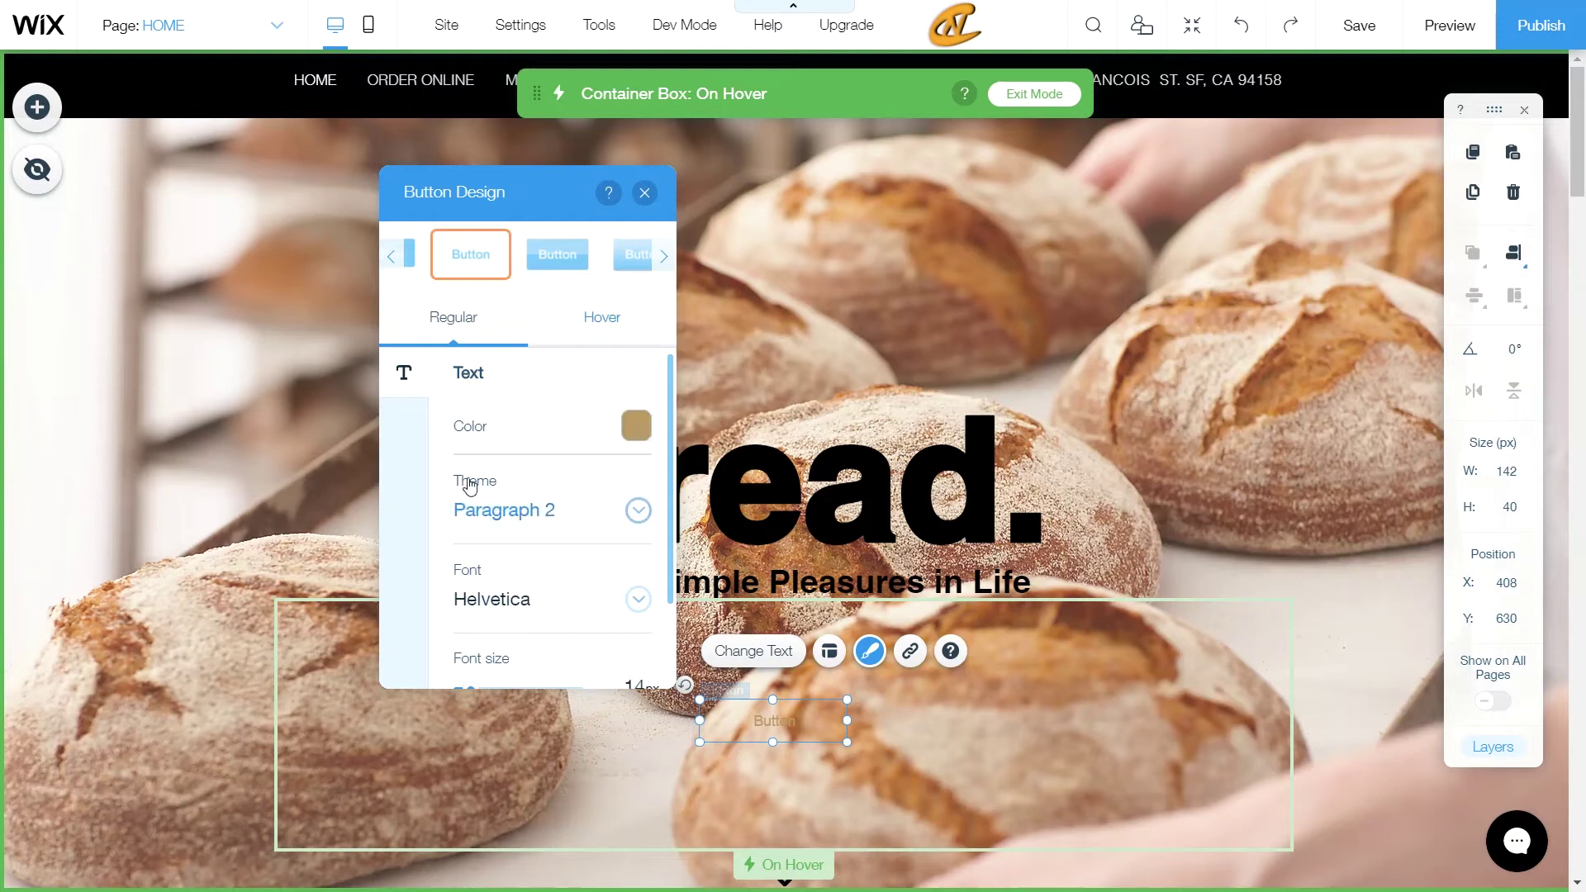
{"action": "left_click", "coordinate": [393, 257]}
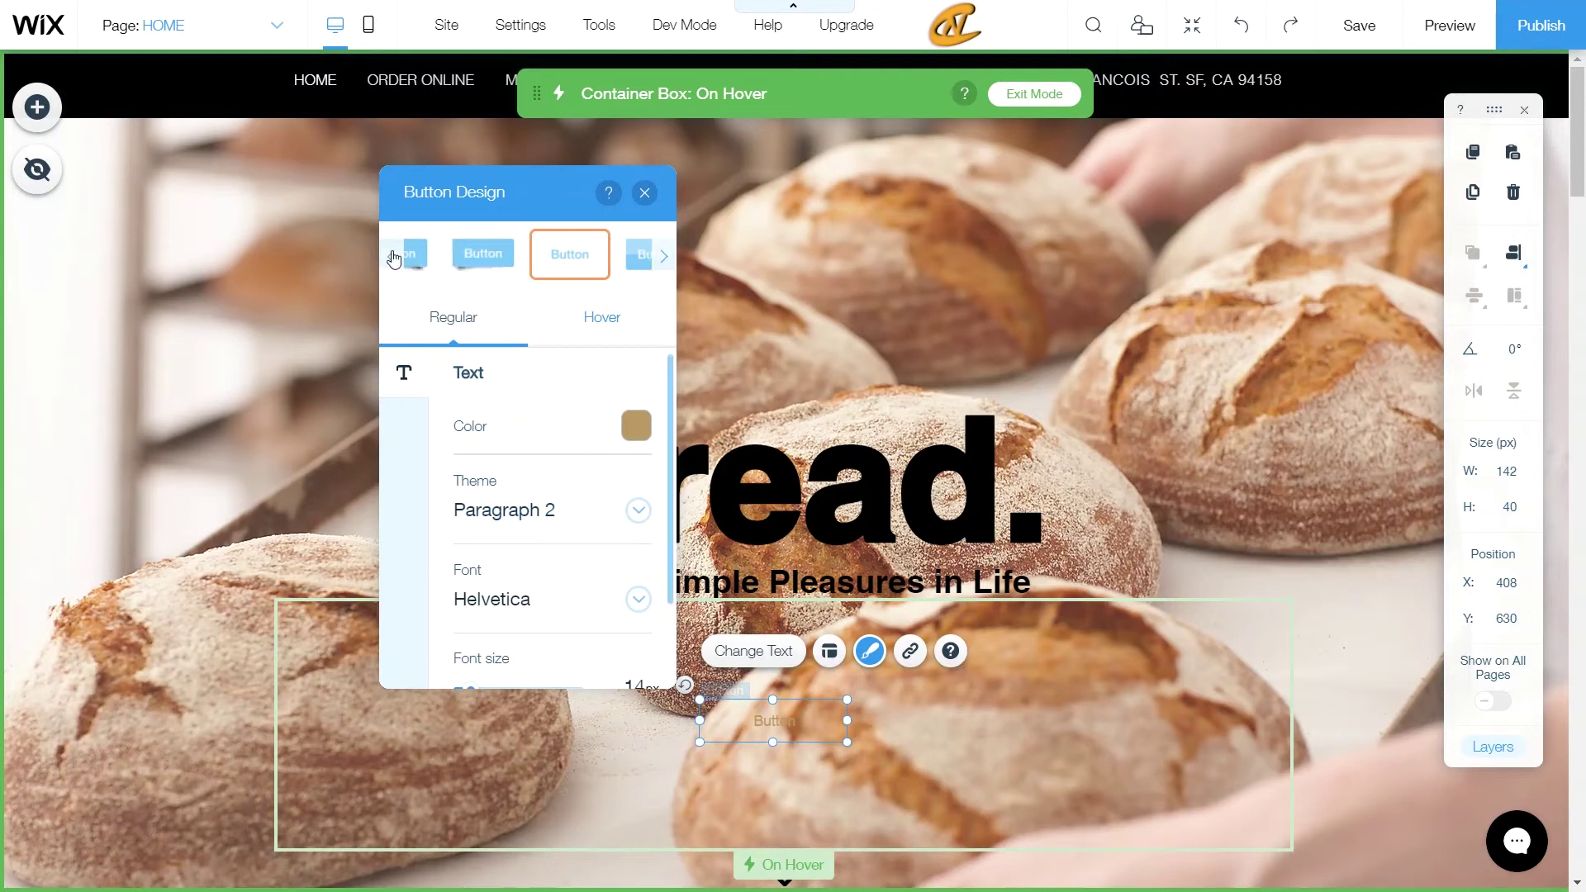
{"action": "left_click", "coordinate": [393, 257]}
{"action": "left_click", "coordinate": [392, 257]}
{"action": "left_click", "coordinate": [393, 258]}
{"action": "left_click", "coordinate": [425, 254]}
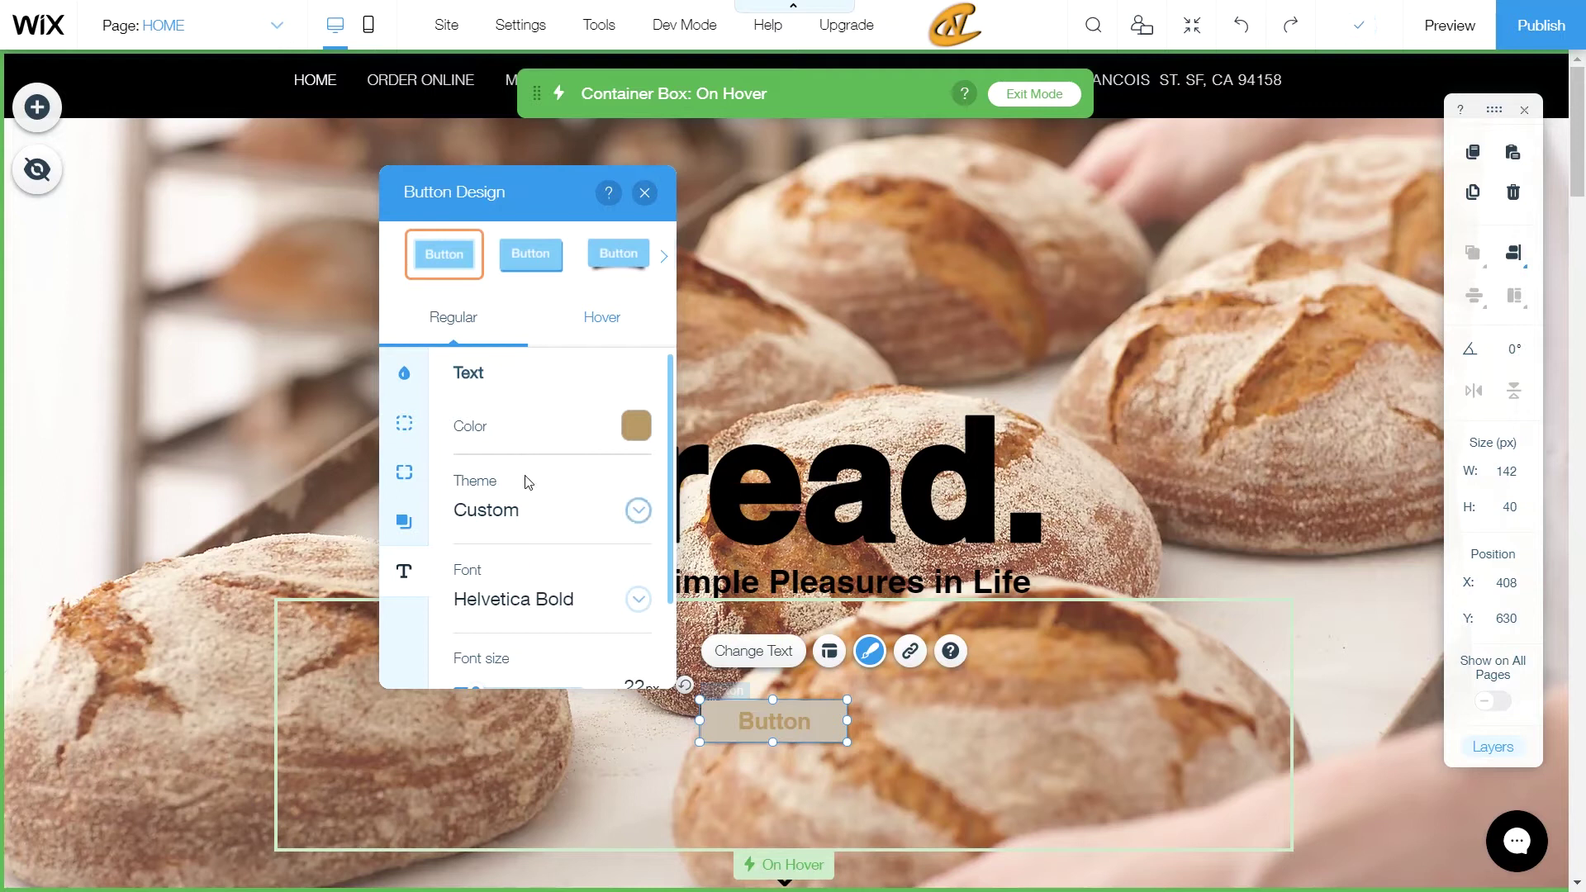
Set the button's fill opacity to 50% and its background color to the orange site color
{"action": "left_click", "coordinate": [413, 376]}
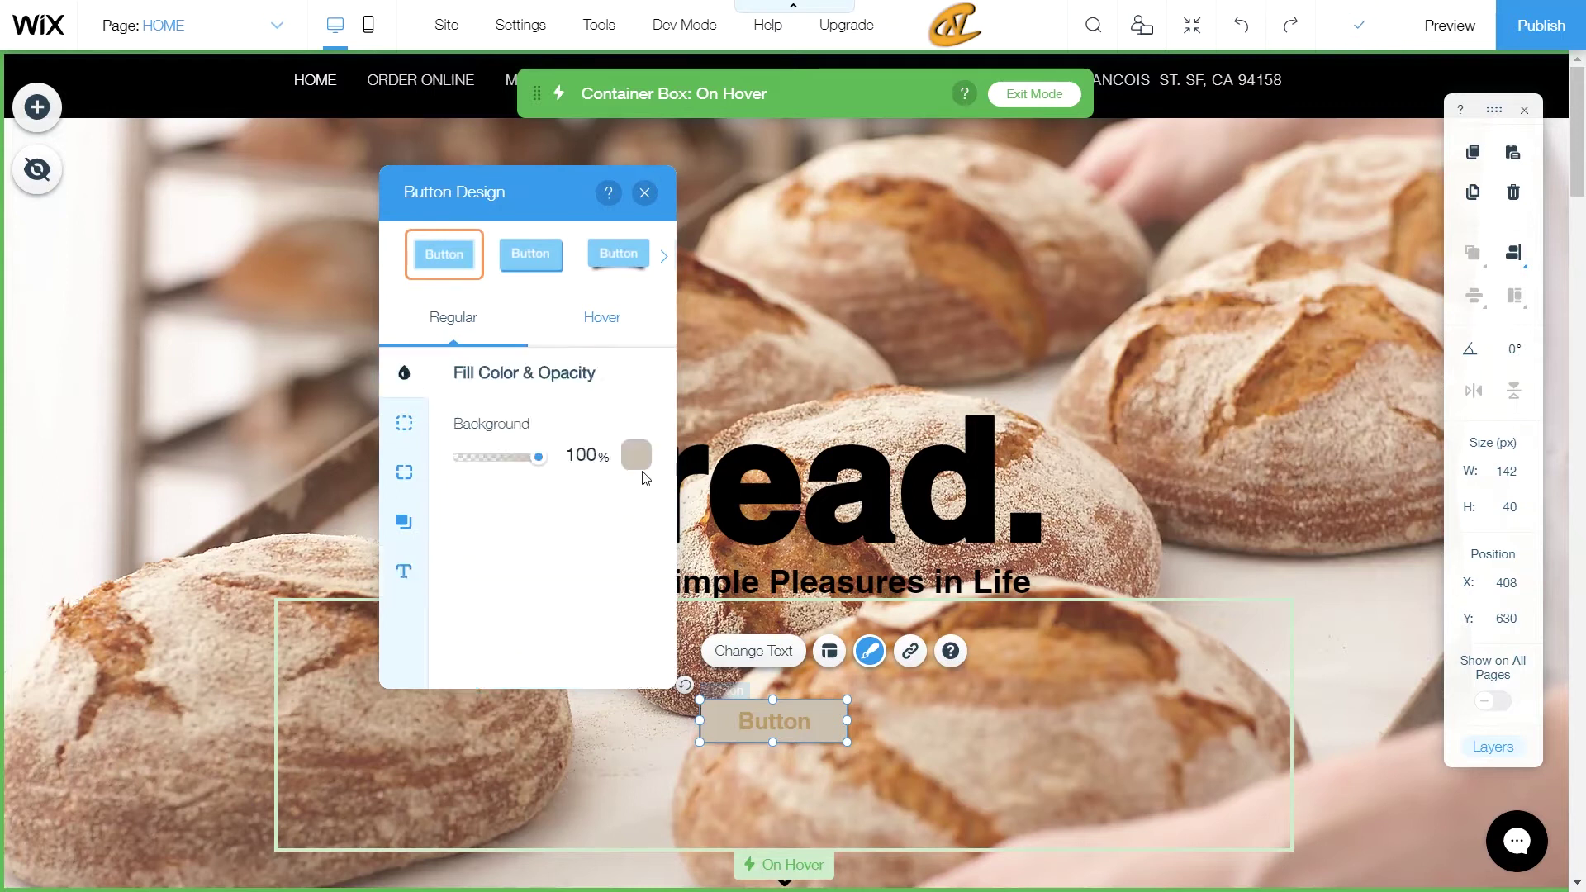
{"action": "left_click", "coordinate": [572, 453]}
{"action": "type", "text": "50"}
{"action": "key", "text": "Return"}
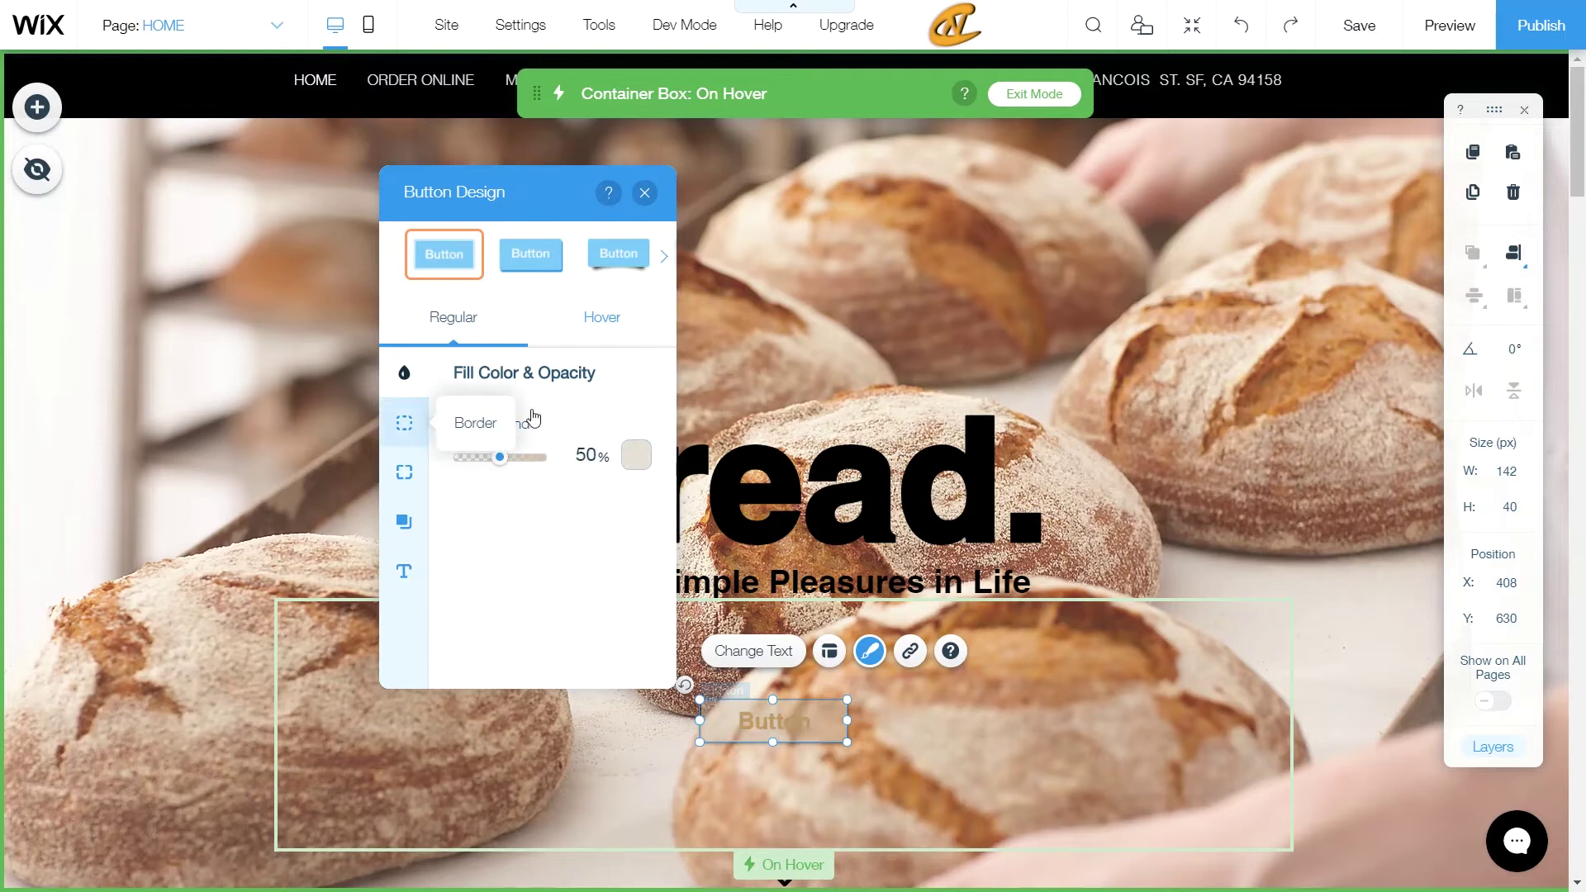
{"action": "left_click", "coordinate": [634, 454]}
{"action": "left_click", "coordinate": [783, 597]}
{"action": "left_click", "coordinate": [824, 464]}
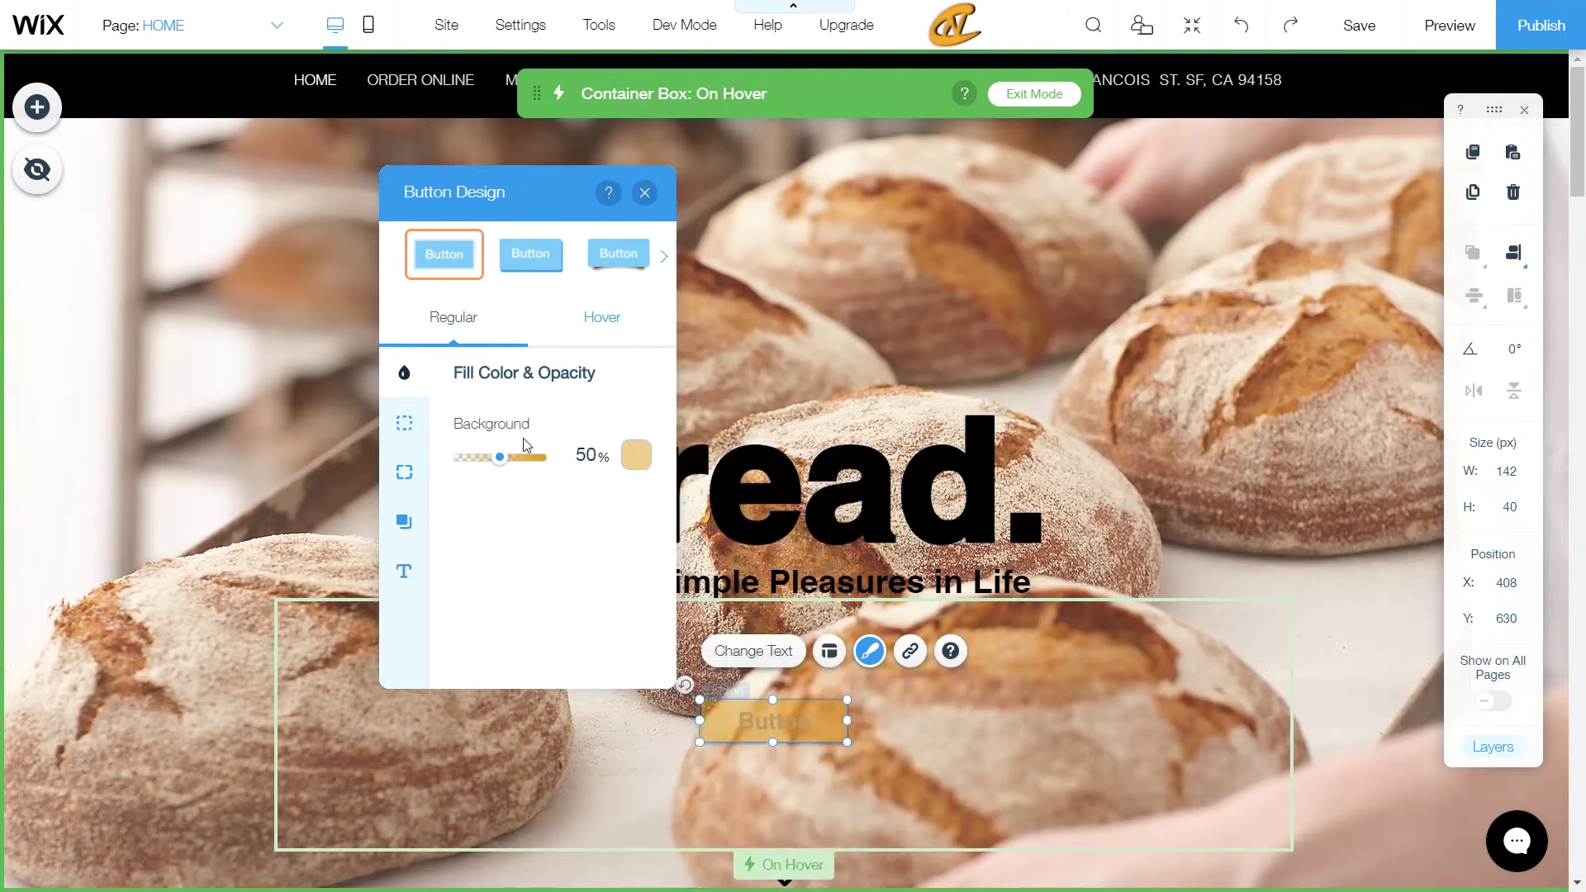
Look through the button's border and corner settings and set its text color to white
{"action": "left_click", "coordinate": [405, 424]}
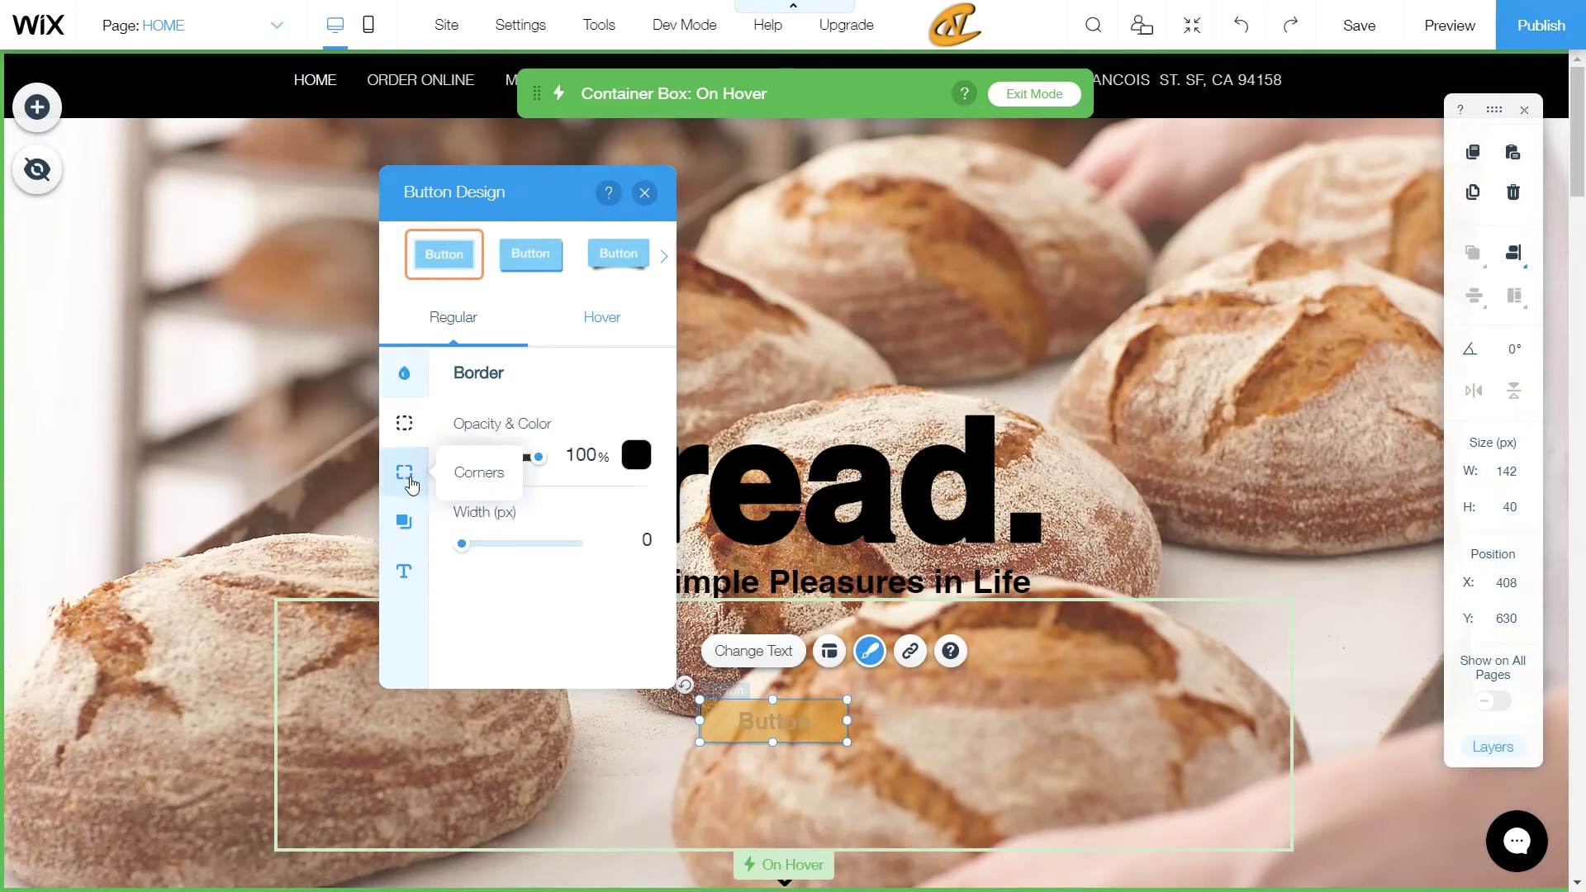
{"action": "left_click", "coordinate": [413, 485]}
{"action": "left_click", "coordinate": [405, 568]}
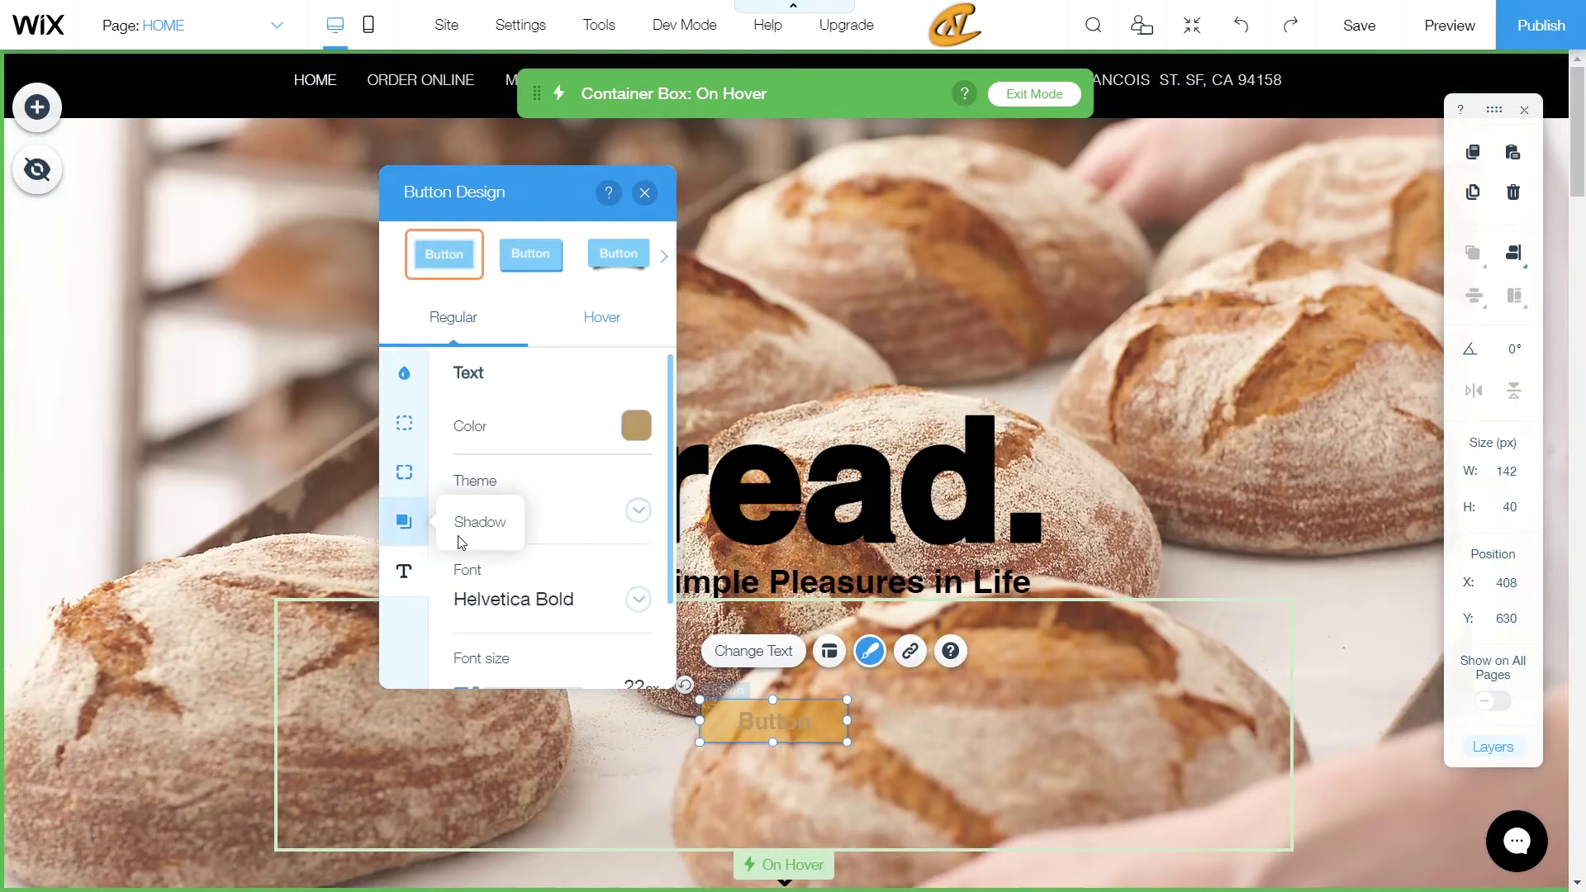
{"action": "left_click", "coordinate": [635, 426]}
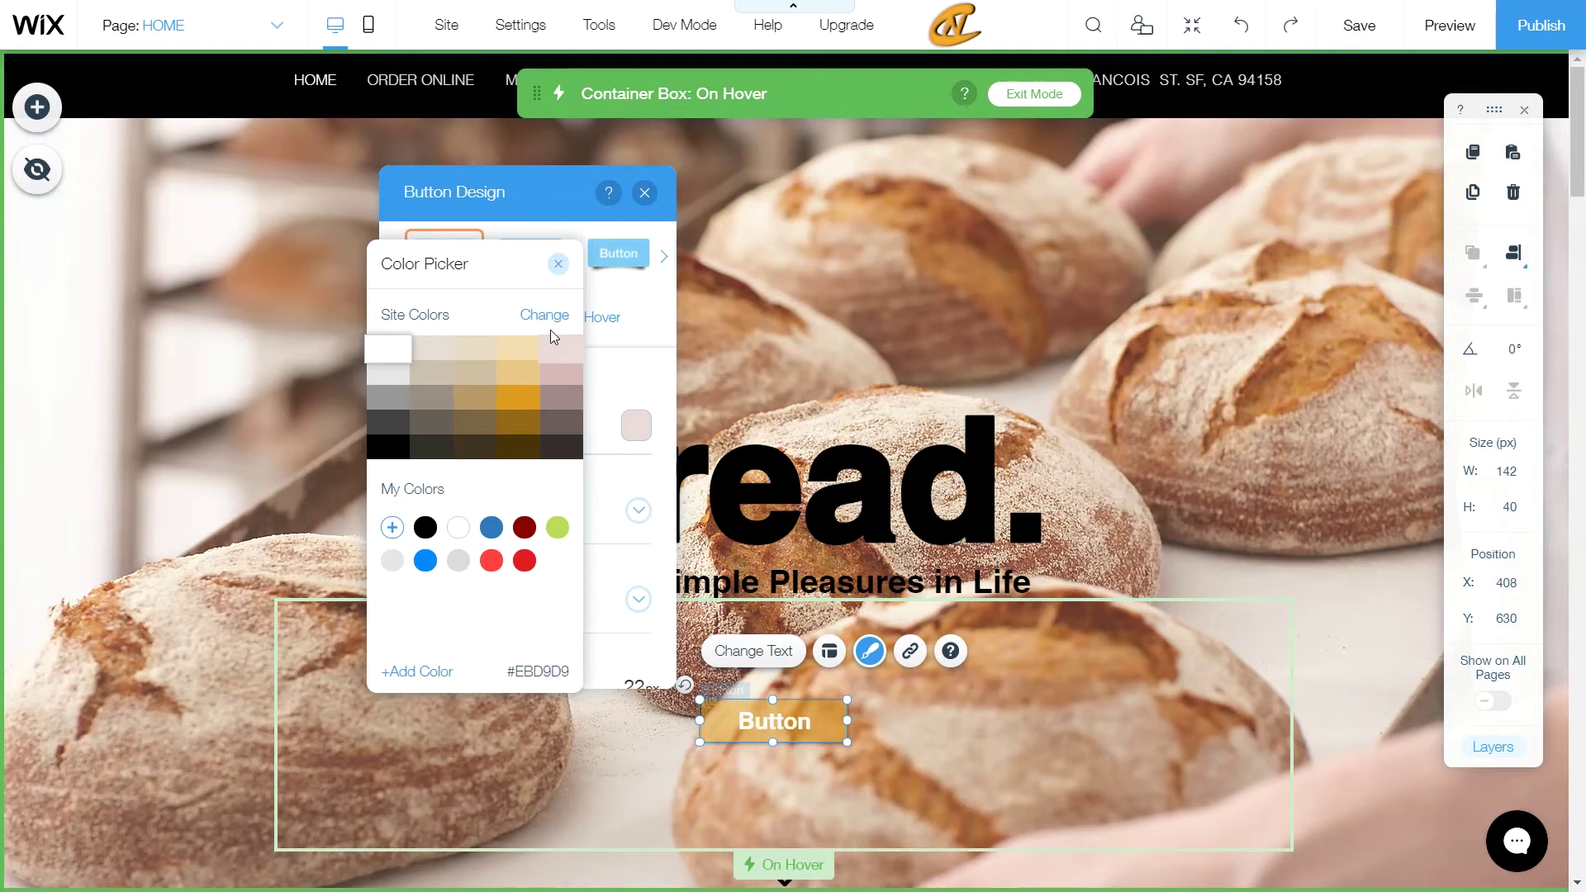
{"action": "left_click", "coordinate": [558, 265]}
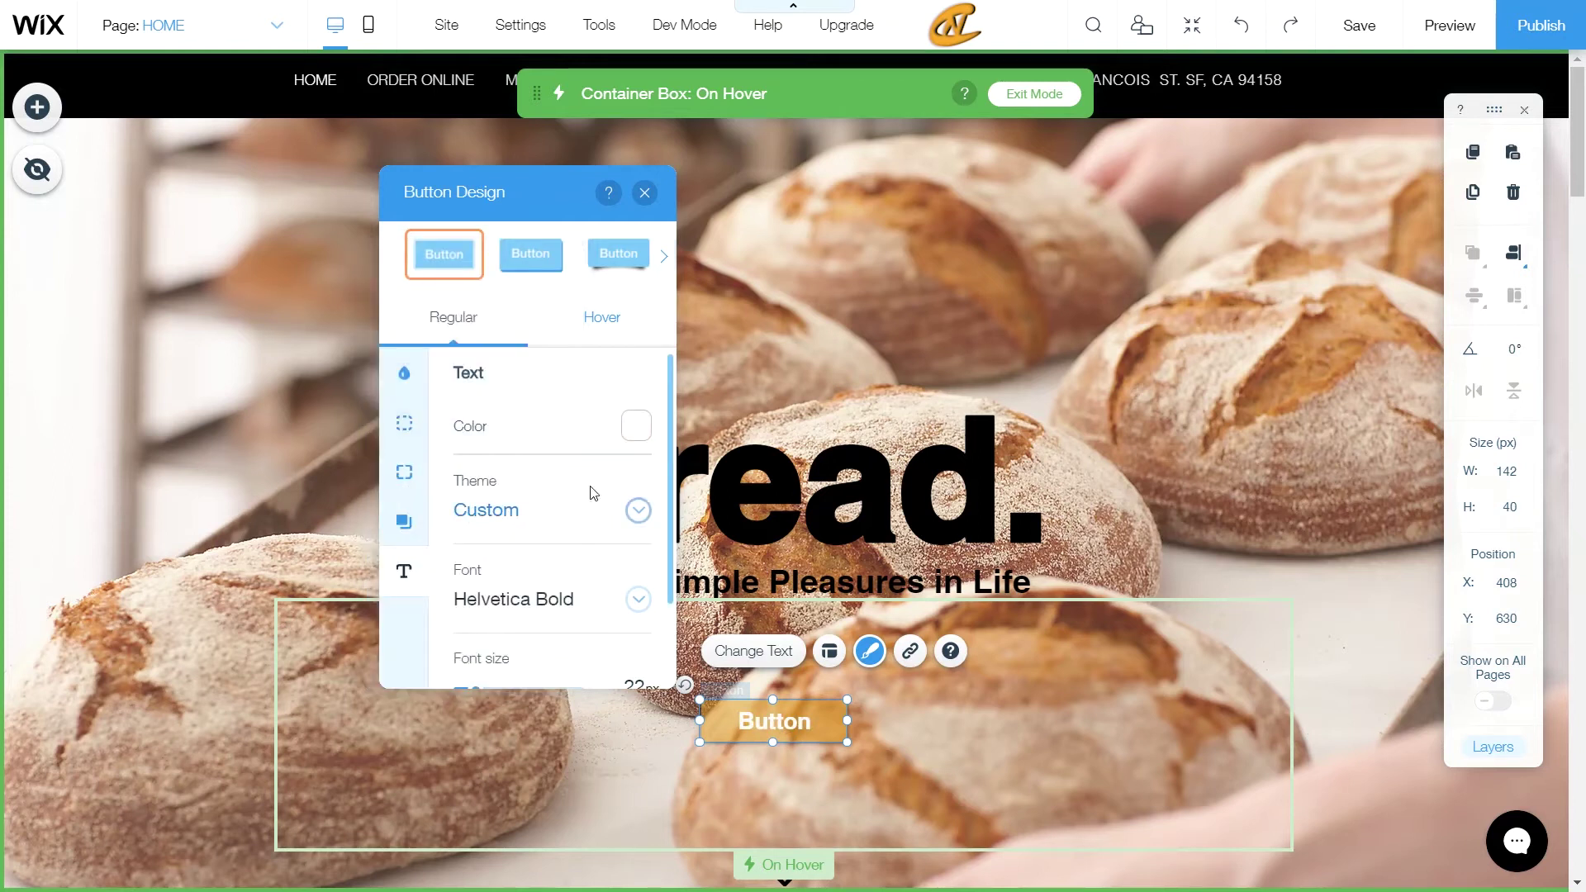
Try the Impact and Jockey One fonts on the button text
{"action": "scroll", "coordinate": [529, 504], "scroll_direction": "down", "scroll_amount": 2}
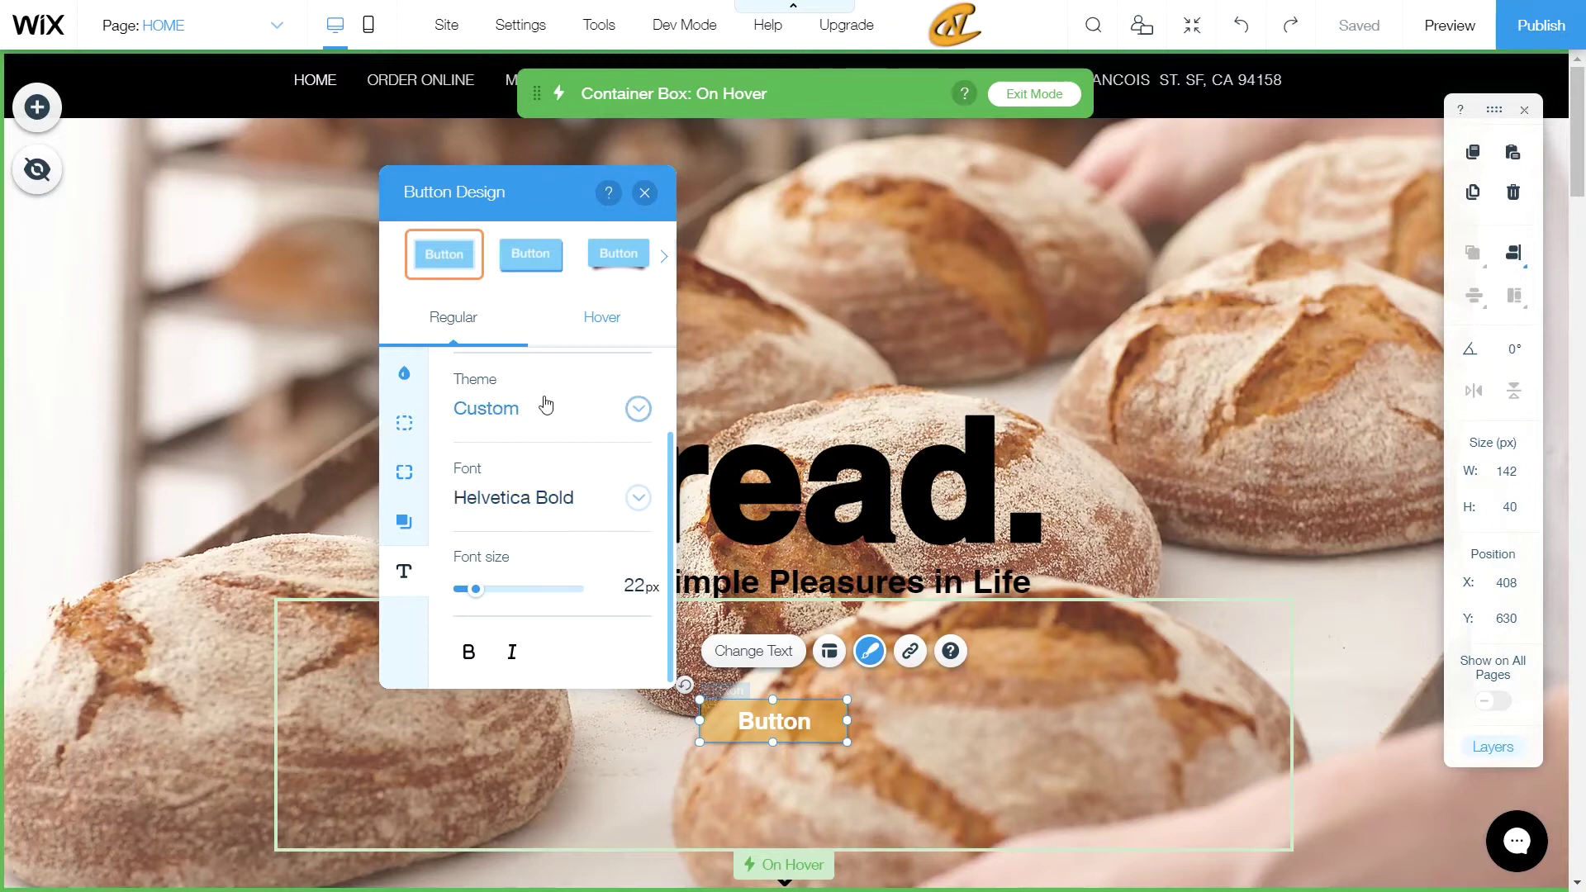
{"action": "left_click", "coordinate": [554, 496]}
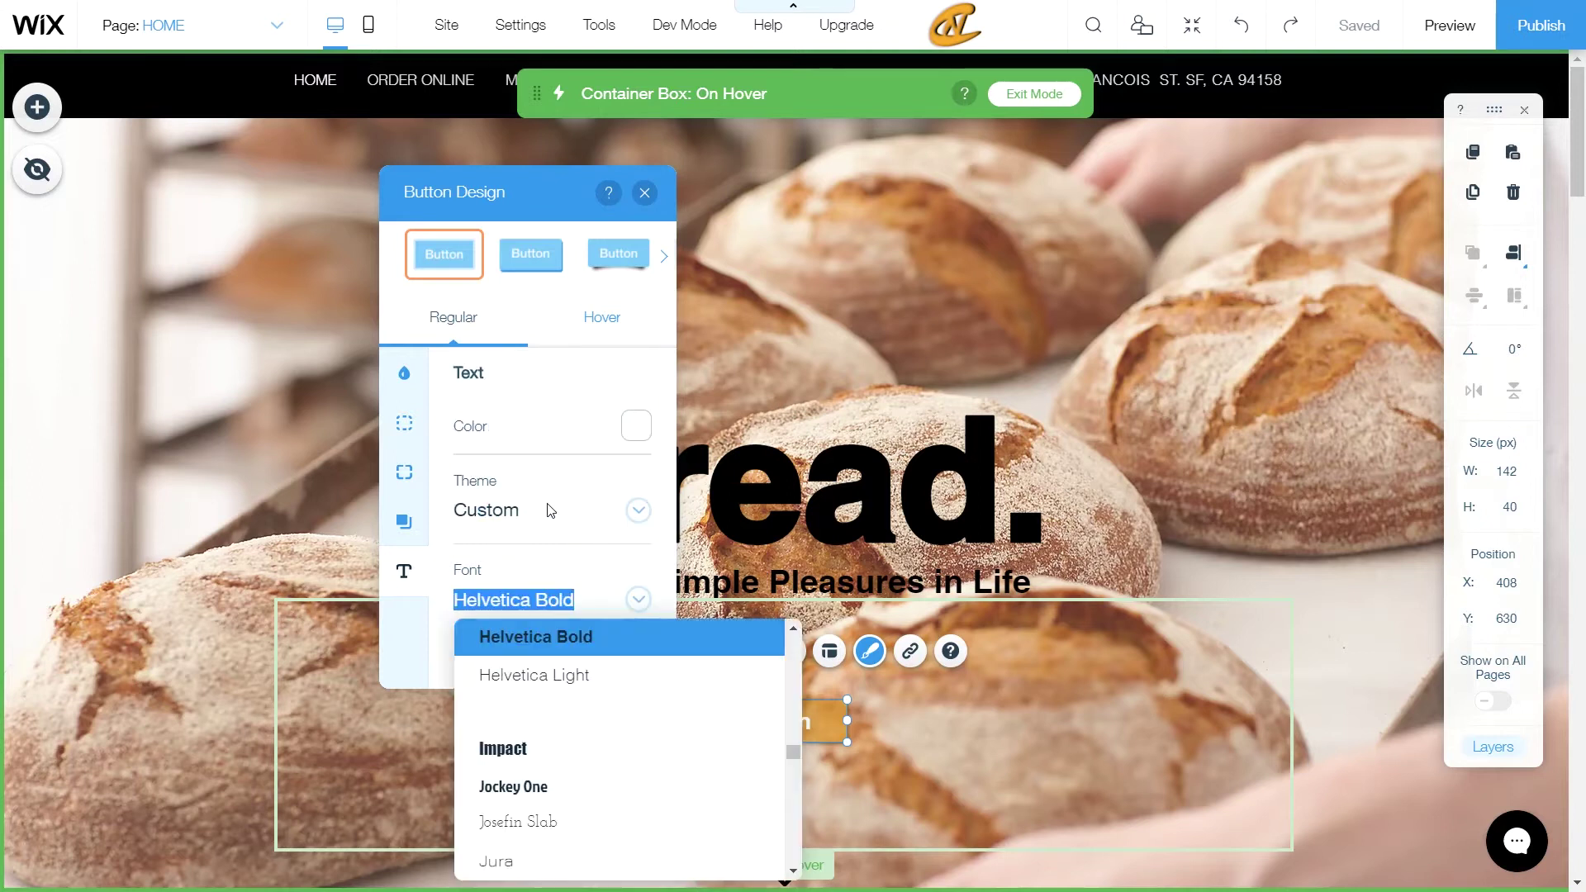
{"action": "left_click", "coordinate": [559, 748]}
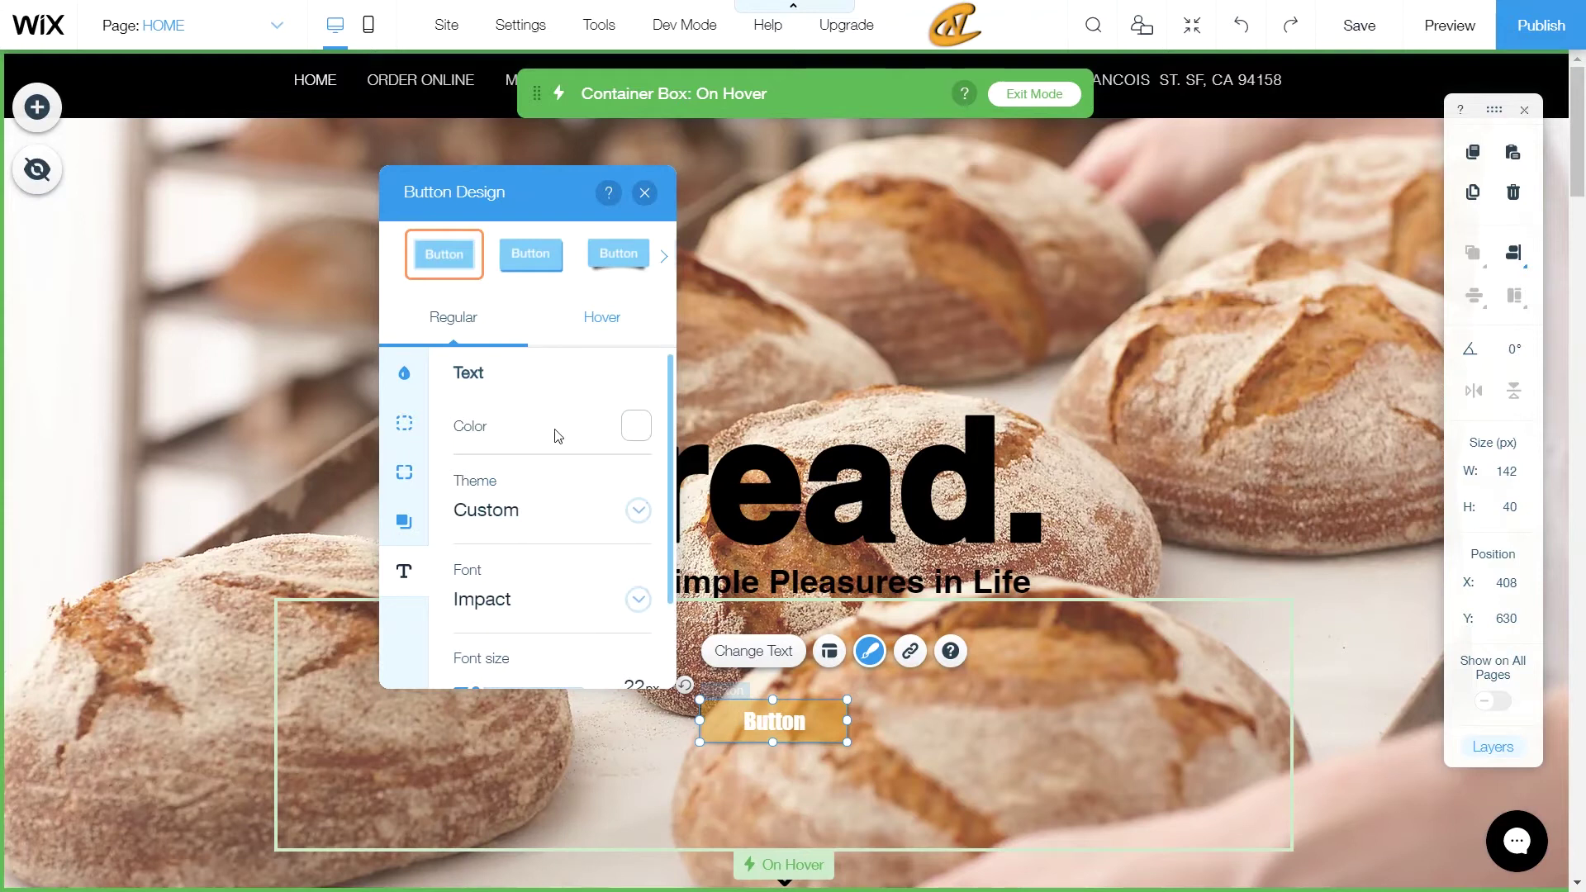
{"action": "scroll", "coordinate": [574, 482], "scroll_direction": "down", "scroll_amount": 1}
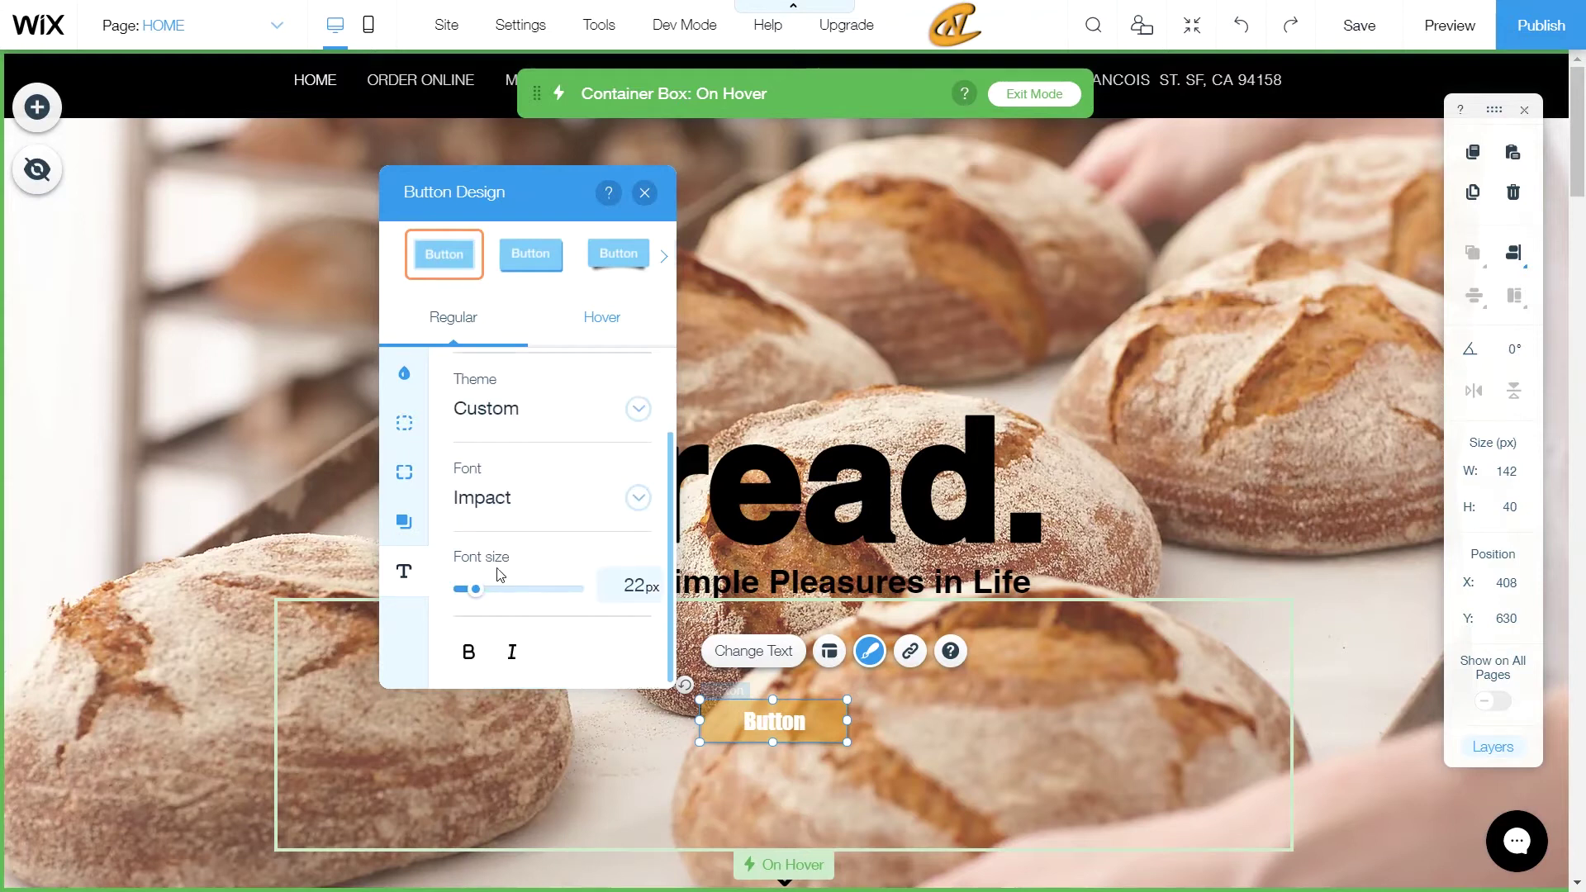
{"action": "left_click", "coordinate": [553, 499]}
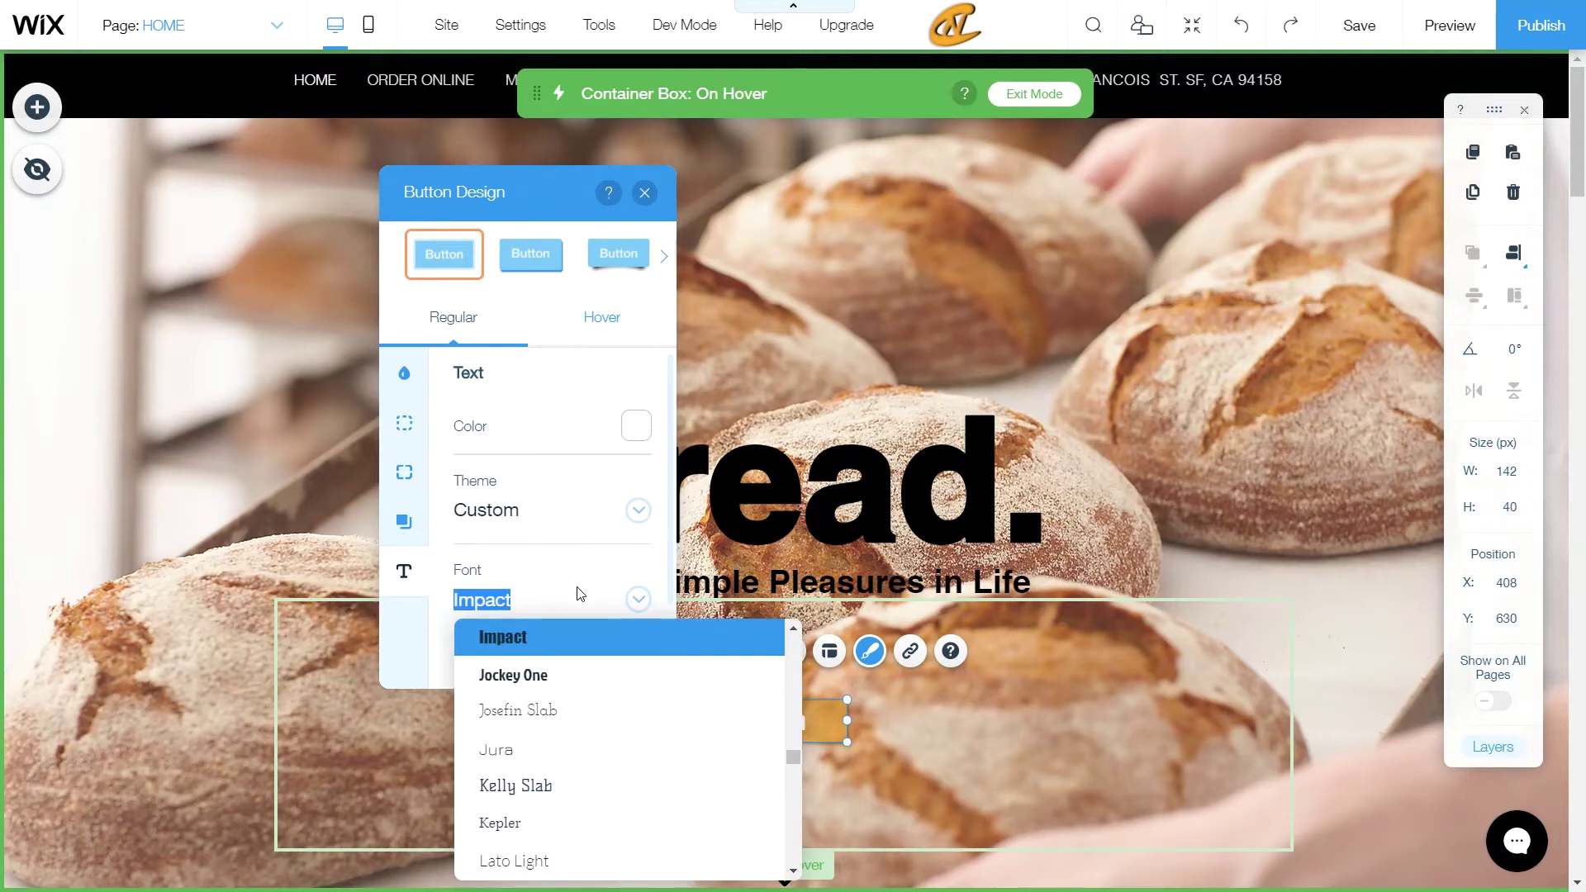
{"action": "left_click", "coordinate": [542, 673]}
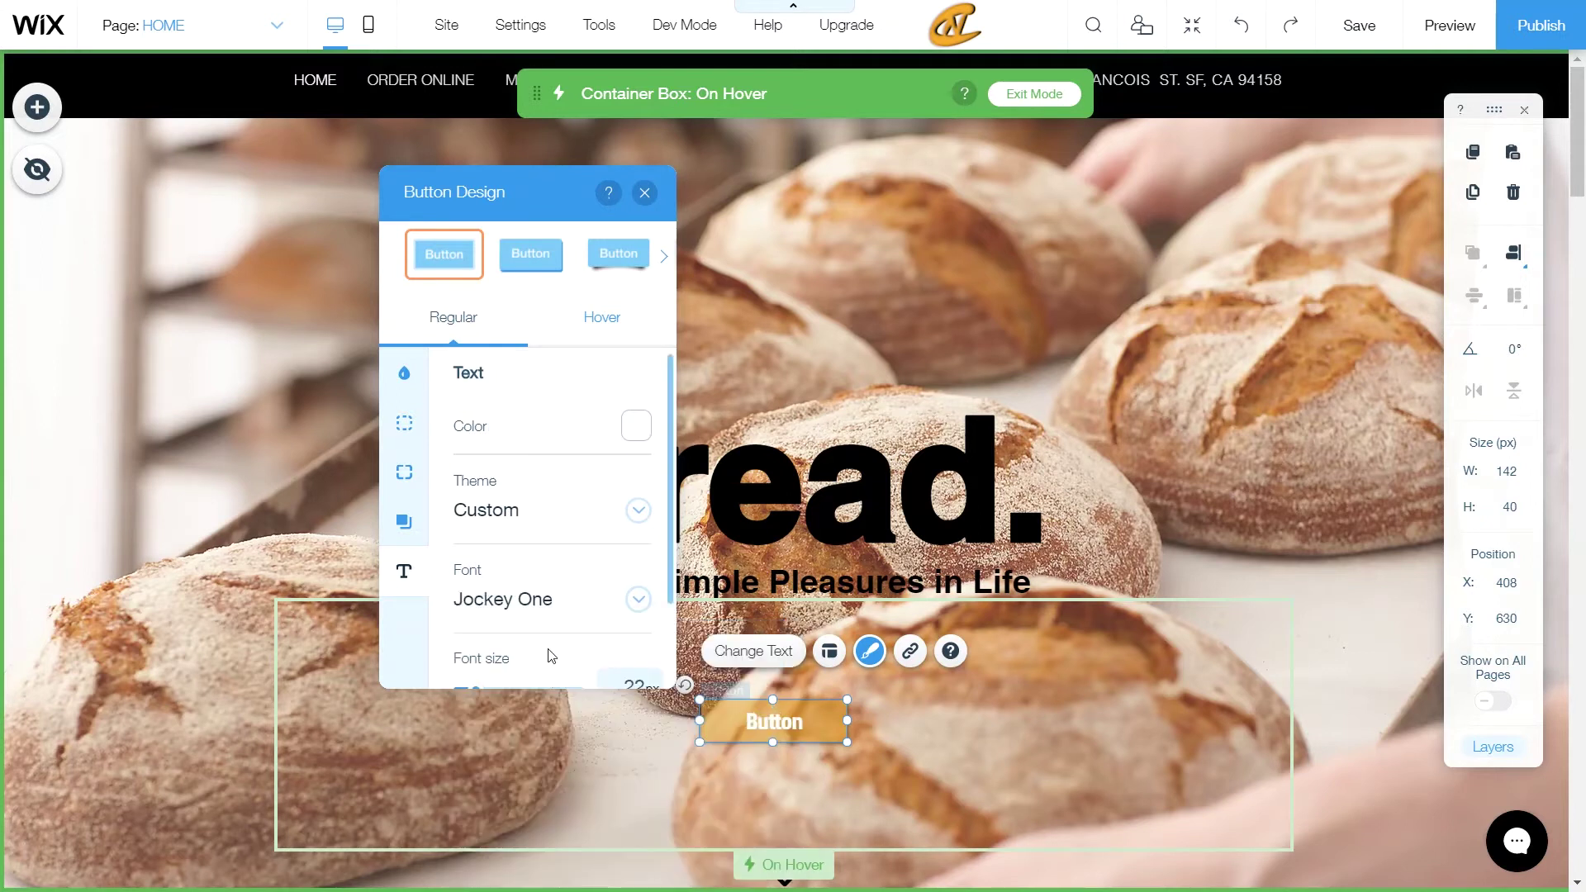
Apply the Heading 5 text theme to the button
{"action": "left_click", "coordinate": [550, 510]}
{"action": "scroll", "coordinate": [562, 688], "scroll_direction": "down", "scroll_amount": 3}
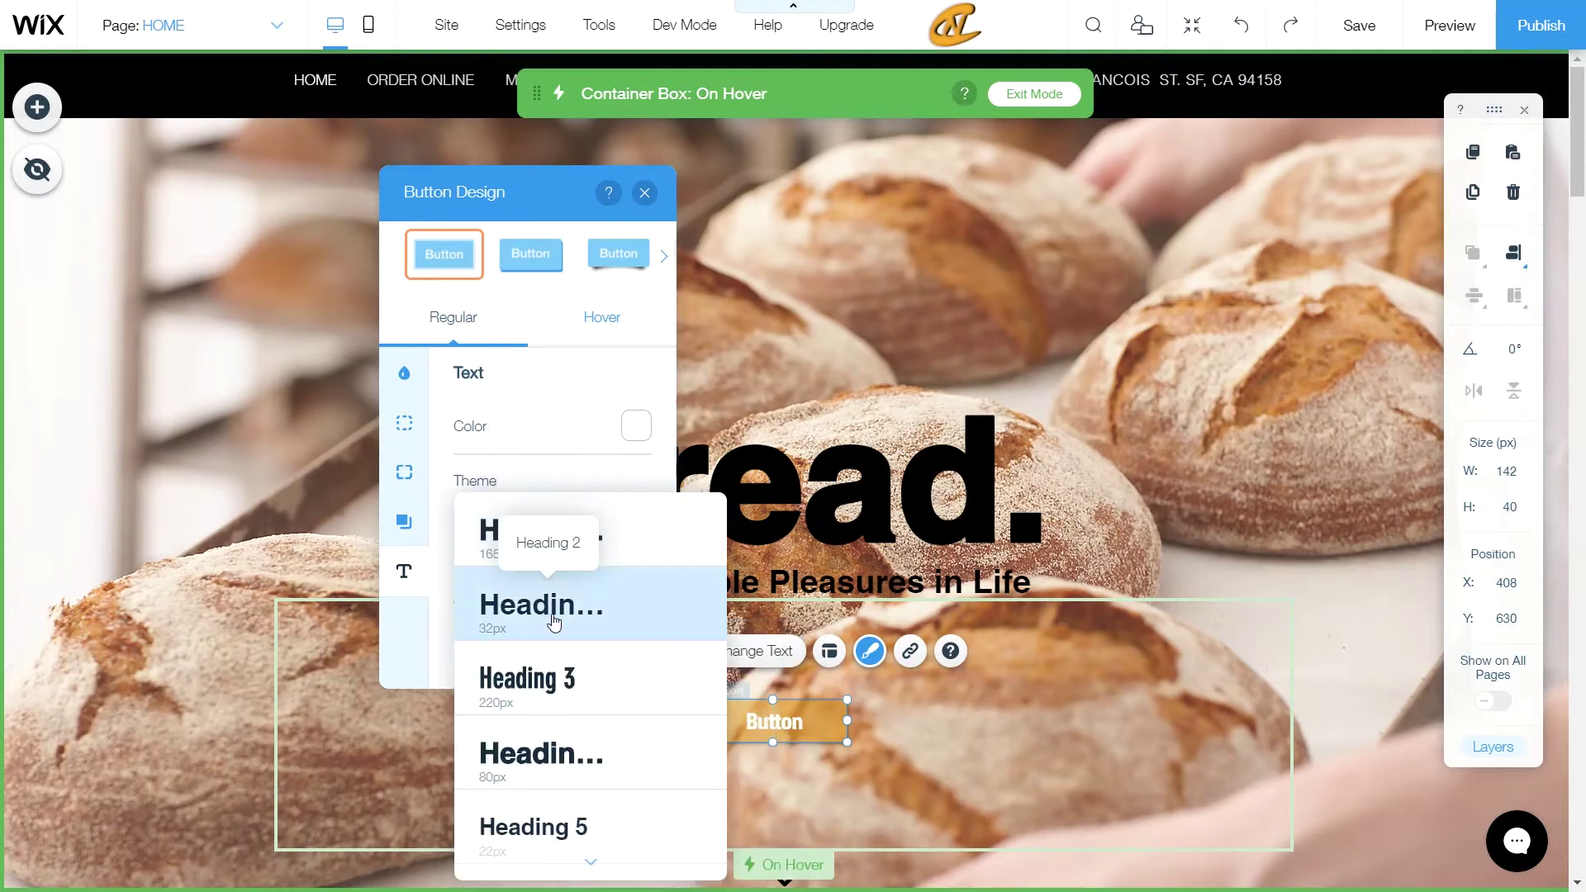
{"action": "scroll", "coordinate": [579, 653], "scroll_direction": "up", "scroll_amount": 2}
{"action": "left_click", "coordinate": [575, 638]}
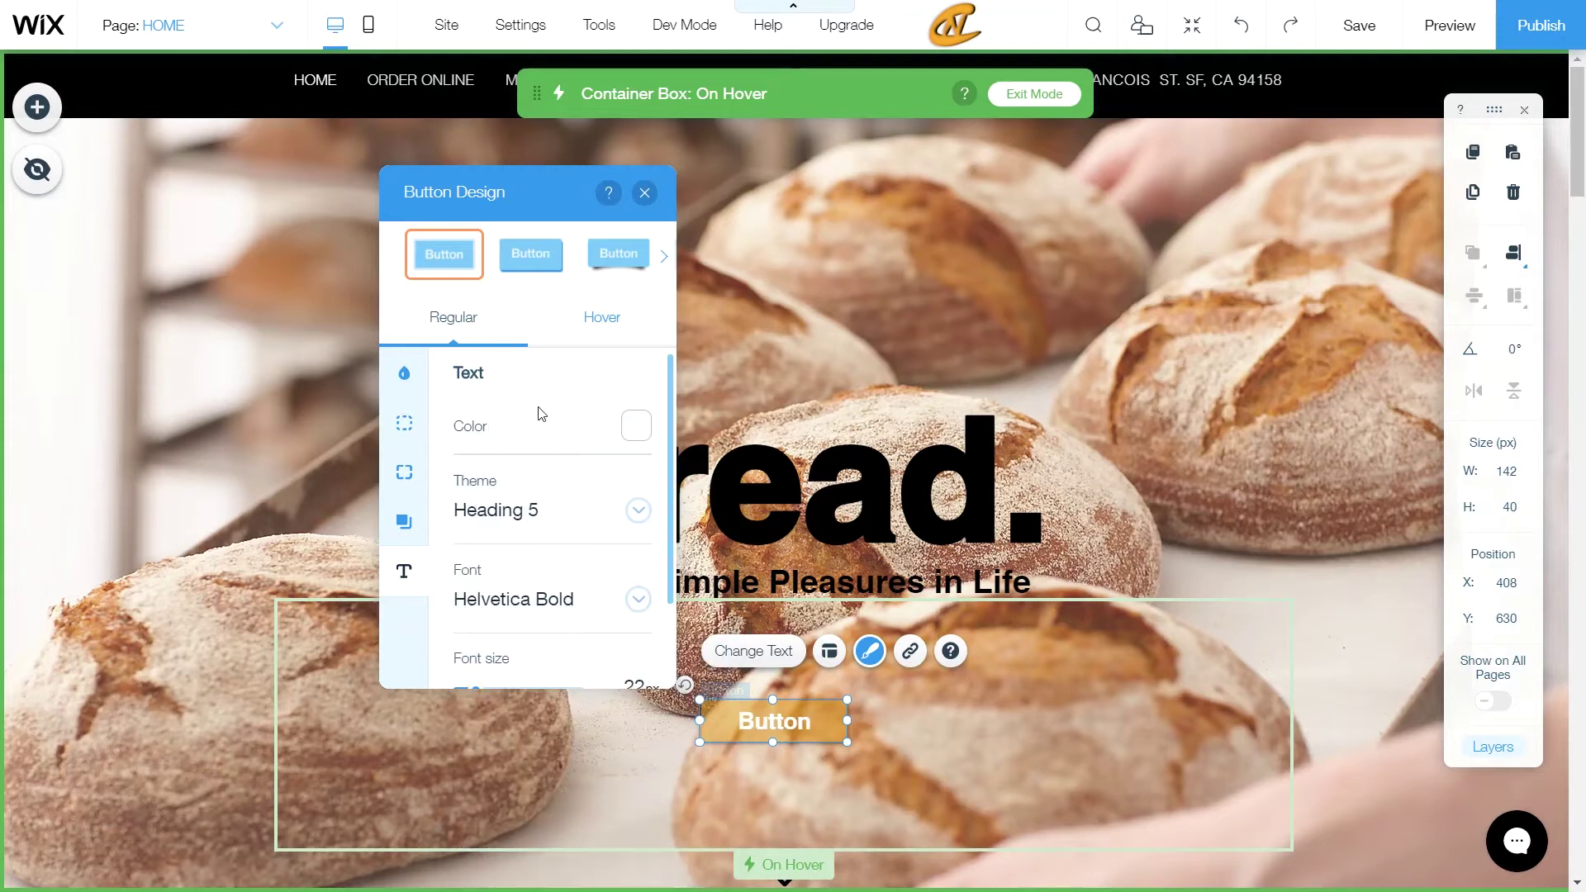
Set the background opacity of the button's hover state to 50%
{"action": "left_click", "coordinate": [626, 328]}
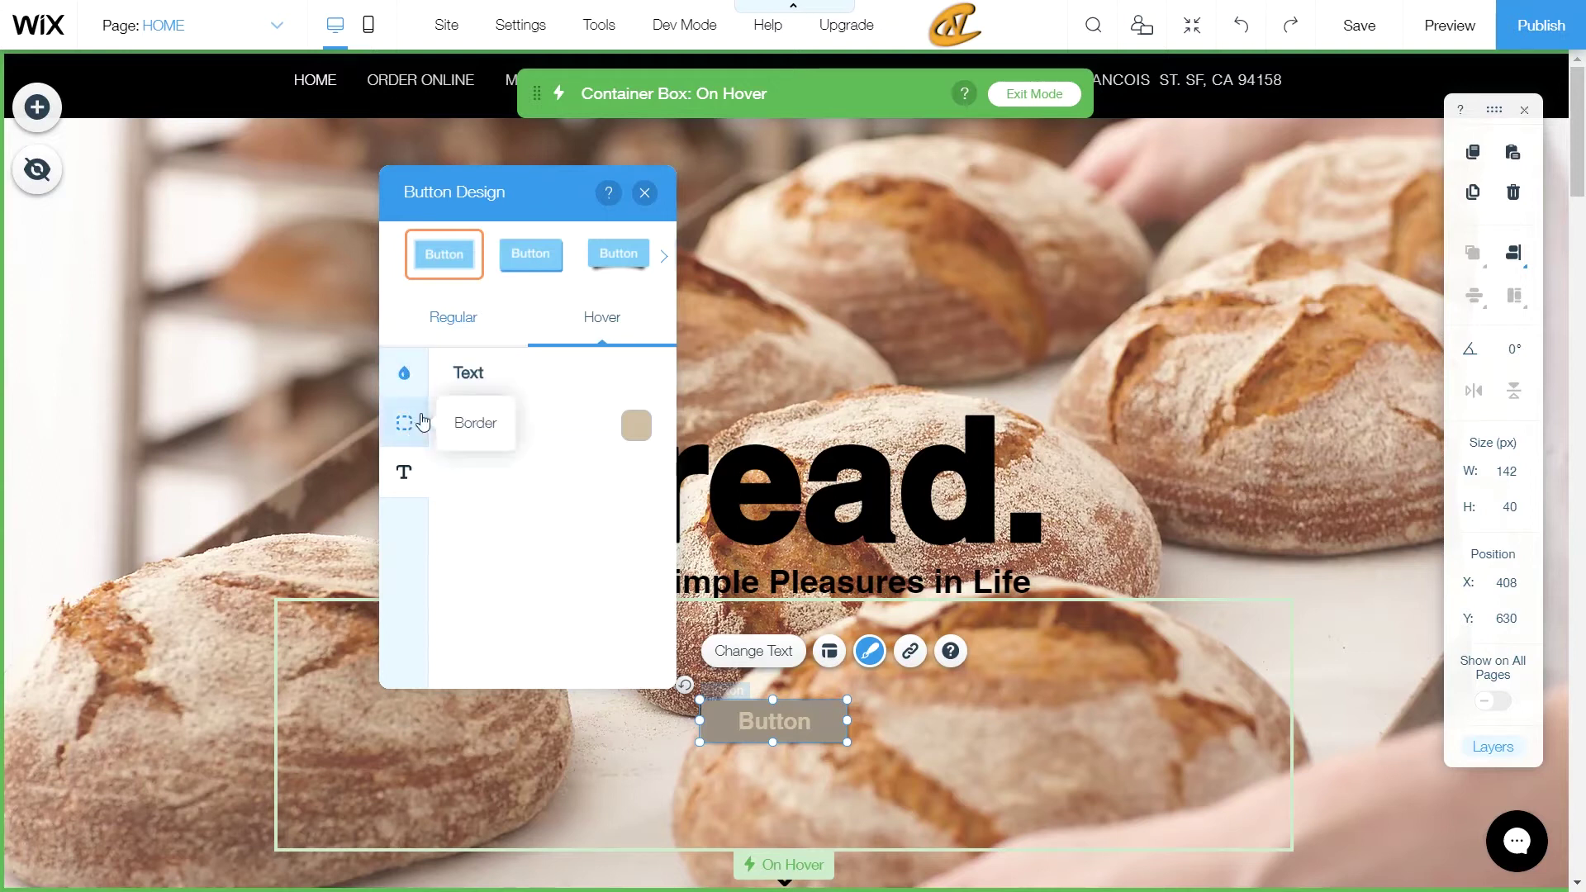
{"action": "left_click", "coordinate": [405, 373]}
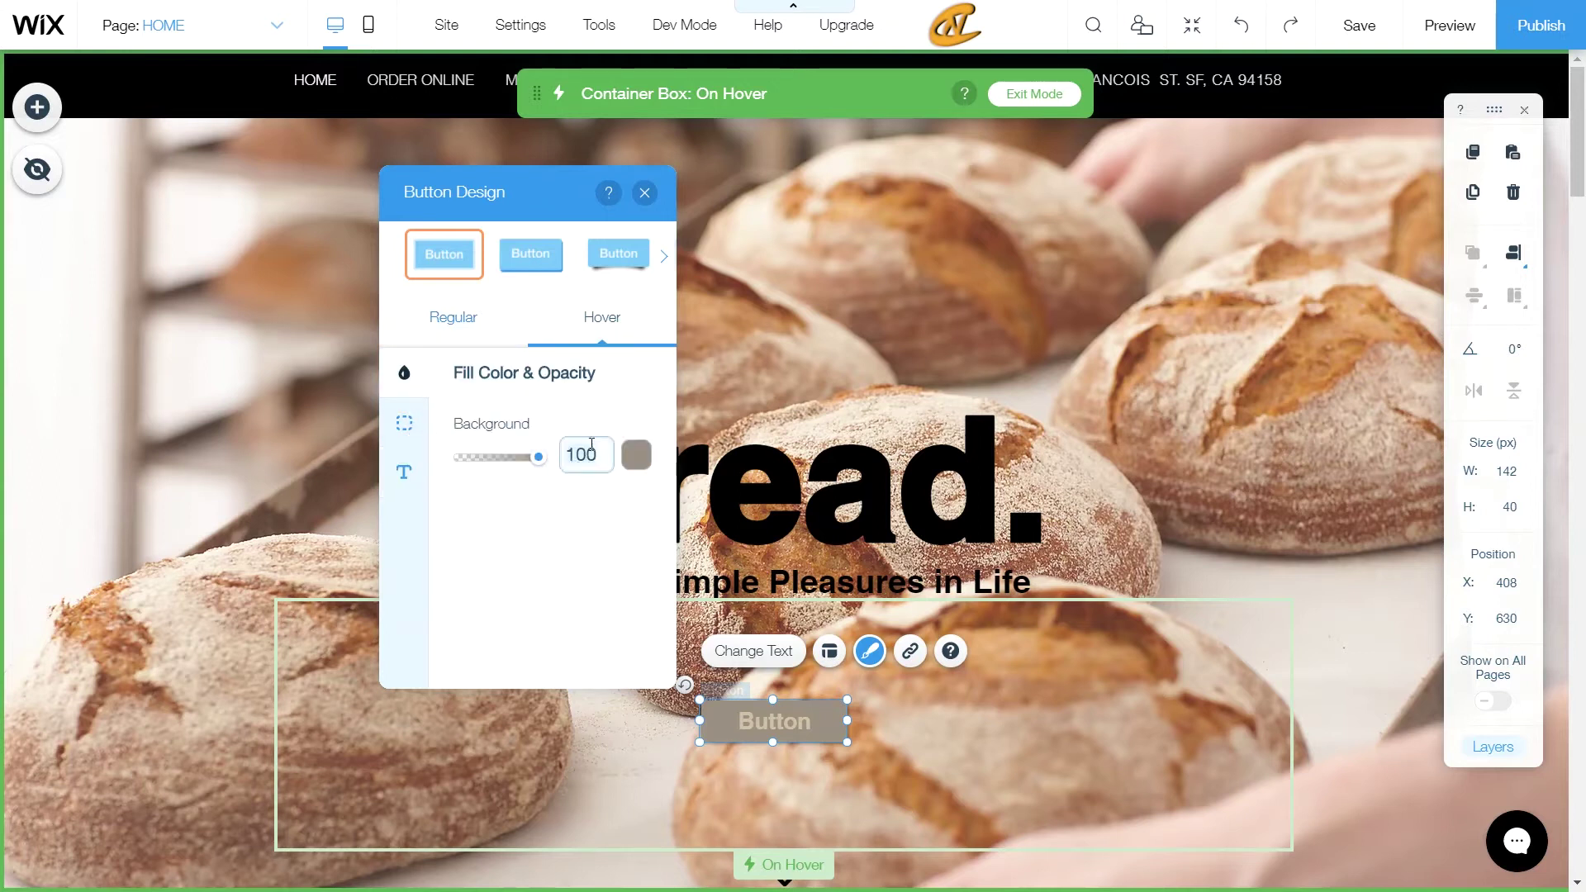
{"action": "double_click", "coordinate": [592, 445]}
{"action": "type", "text": "50"}
{"action": "key", "text": "Return"}
Set the text color of the button's hover state to white (#FFFFFF)
{"action": "left_click", "coordinate": [404, 472]}
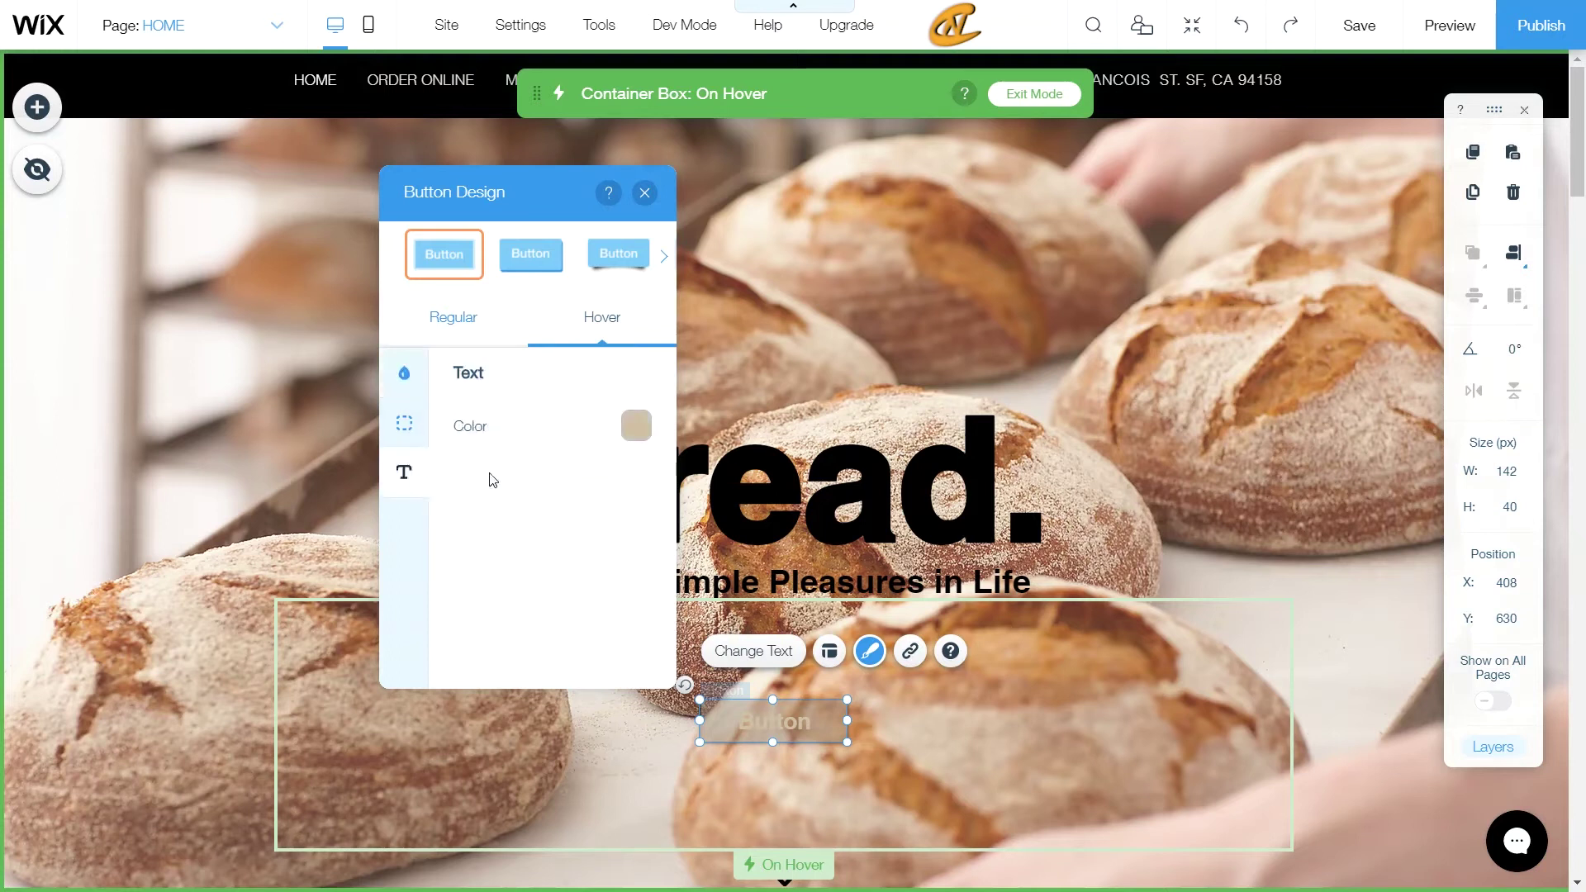
{"action": "left_click", "coordinate": [635, 428]}
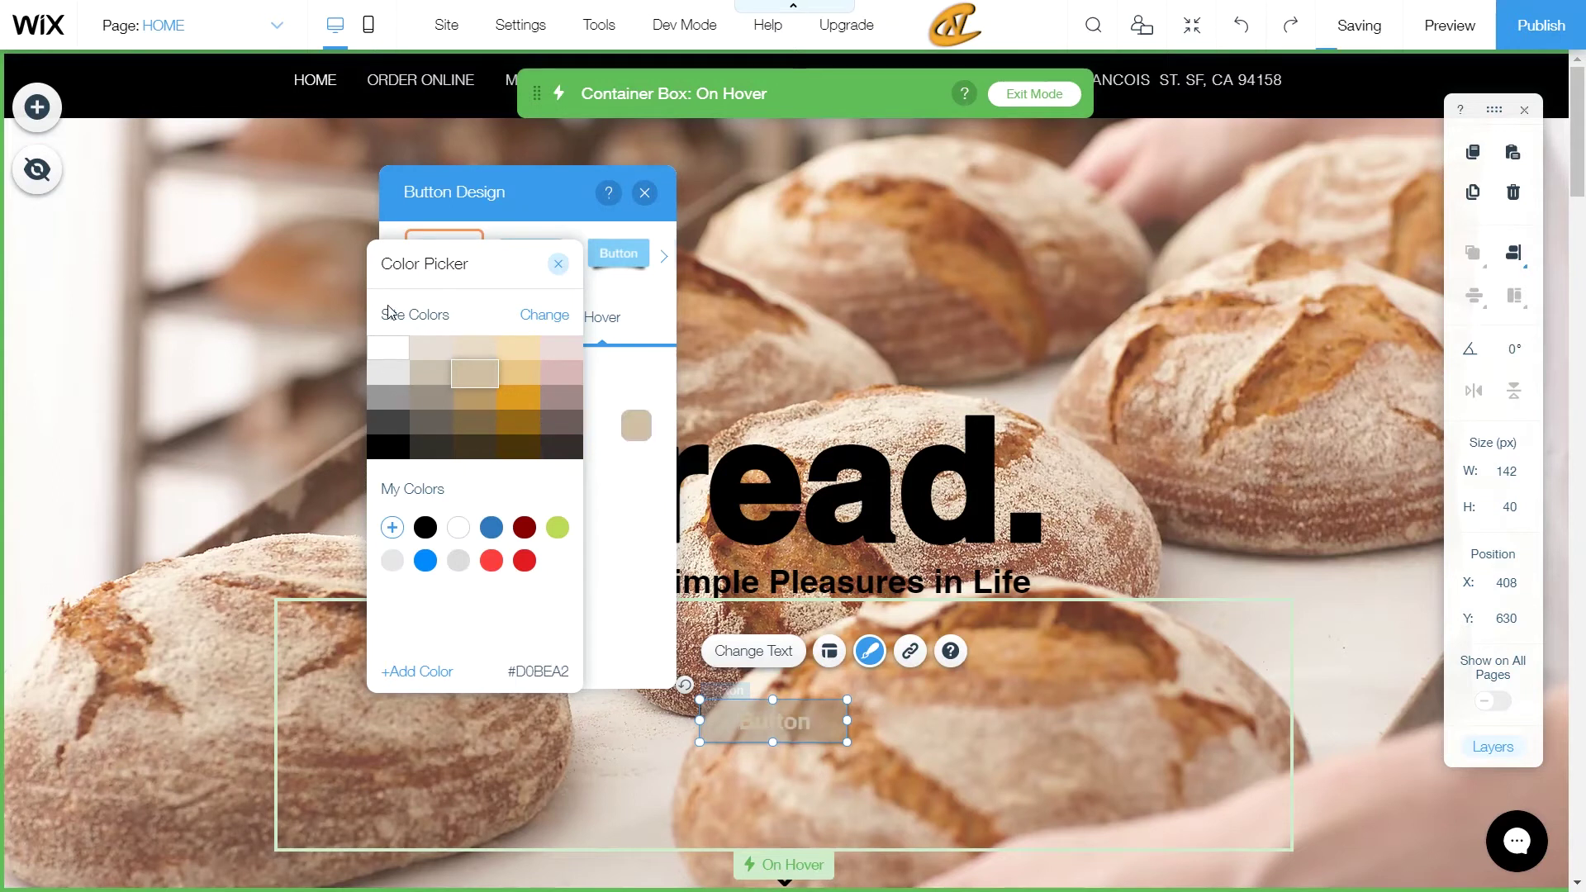
{"action": "left_click", "coordinate": [393, 354]}
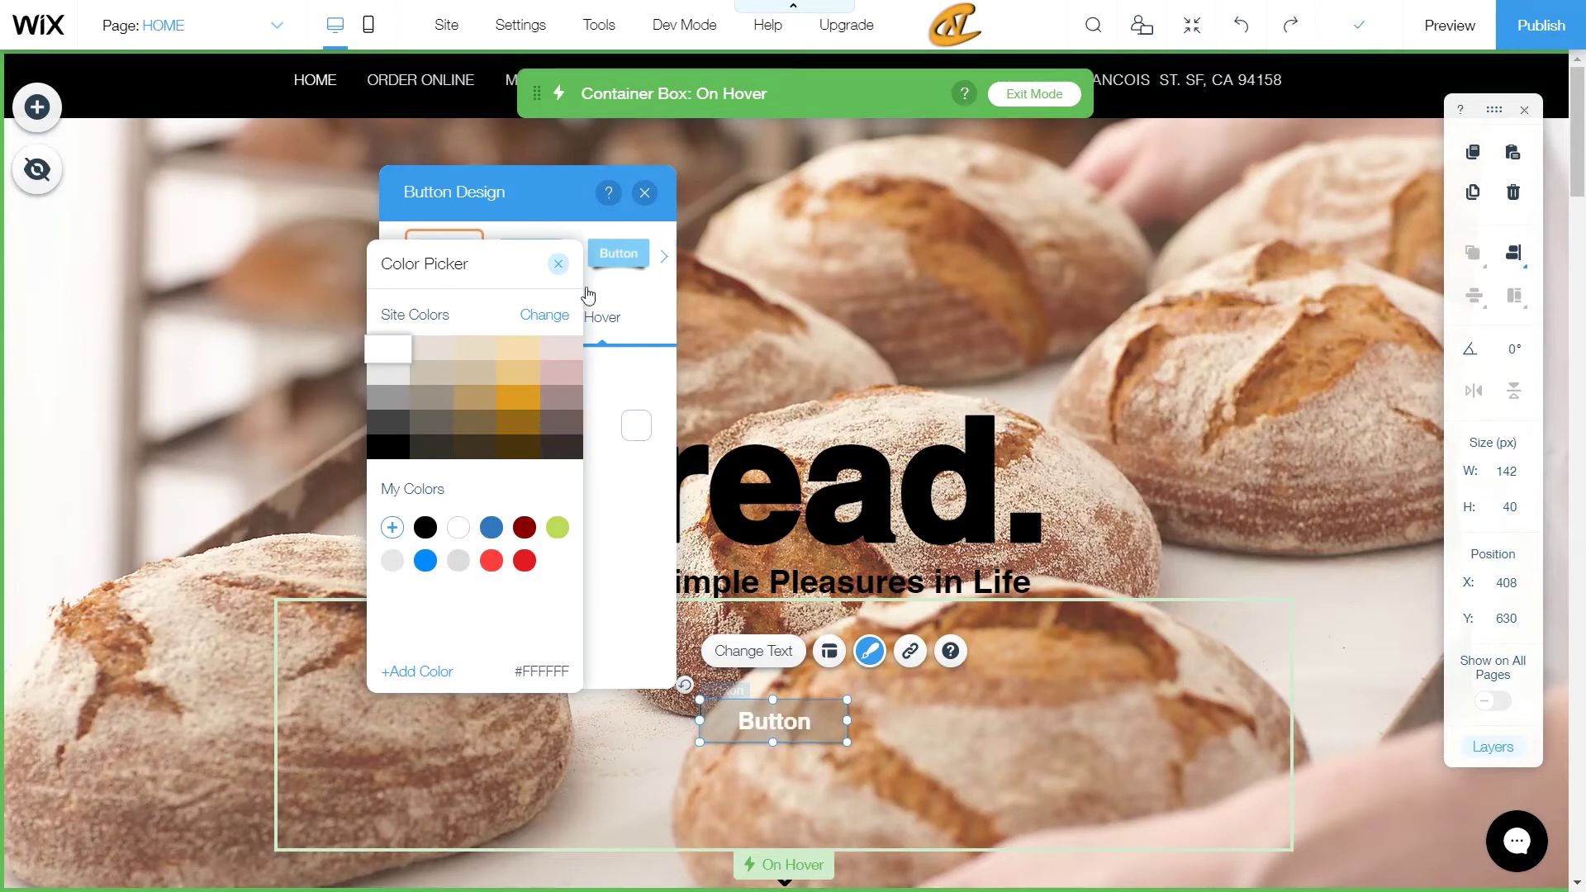
{"action": "left_click", "coordinate": [558, 265]}
Try the shadow option on the button's regular state and compare the regular and hover designs
{"action": "left_click", "coordinate": [459, 330]}
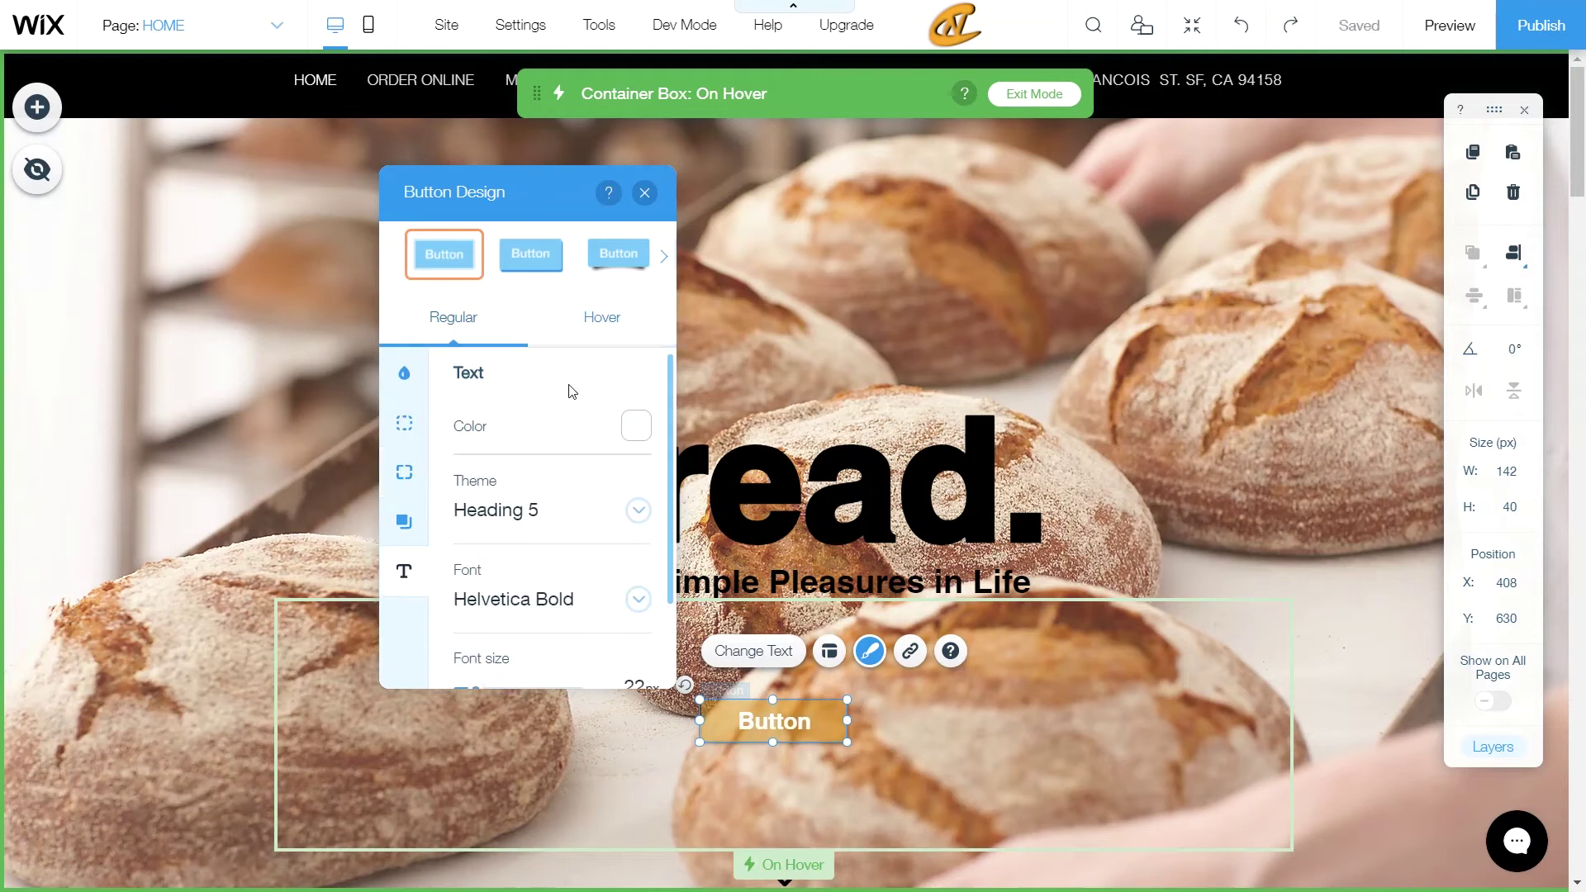
{"action": "left_click", "coordinate": [575, 328]}
{"action": "left_click", "coordinate": [511, 341]}
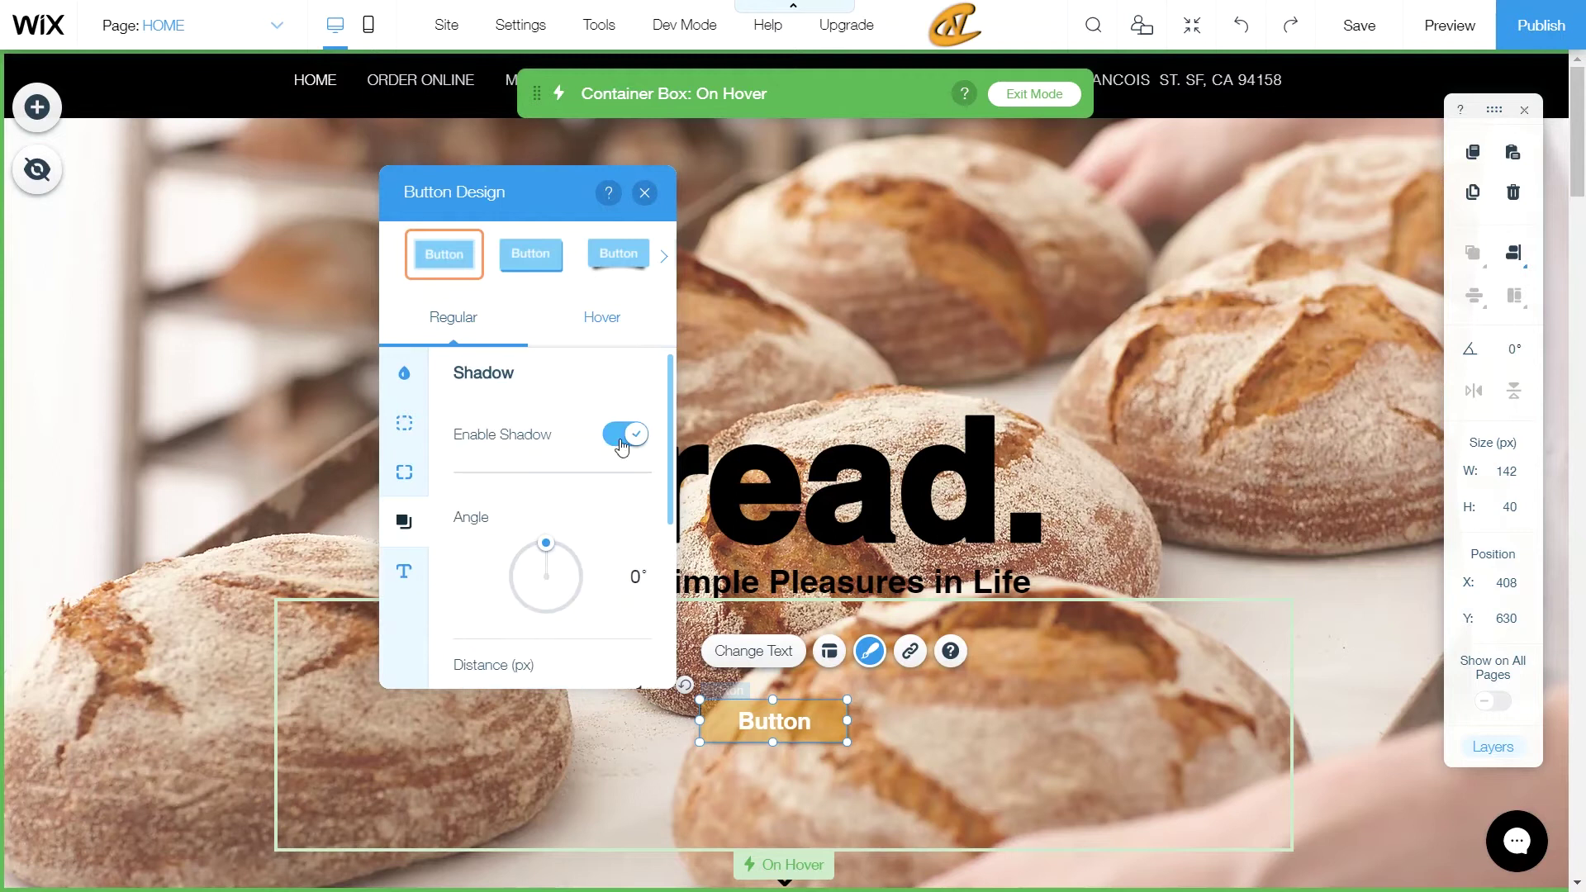
{"action": "left_click", "coordinate": [626, 435]}
{"action": "left_click", "coordinate": [607, 327]}
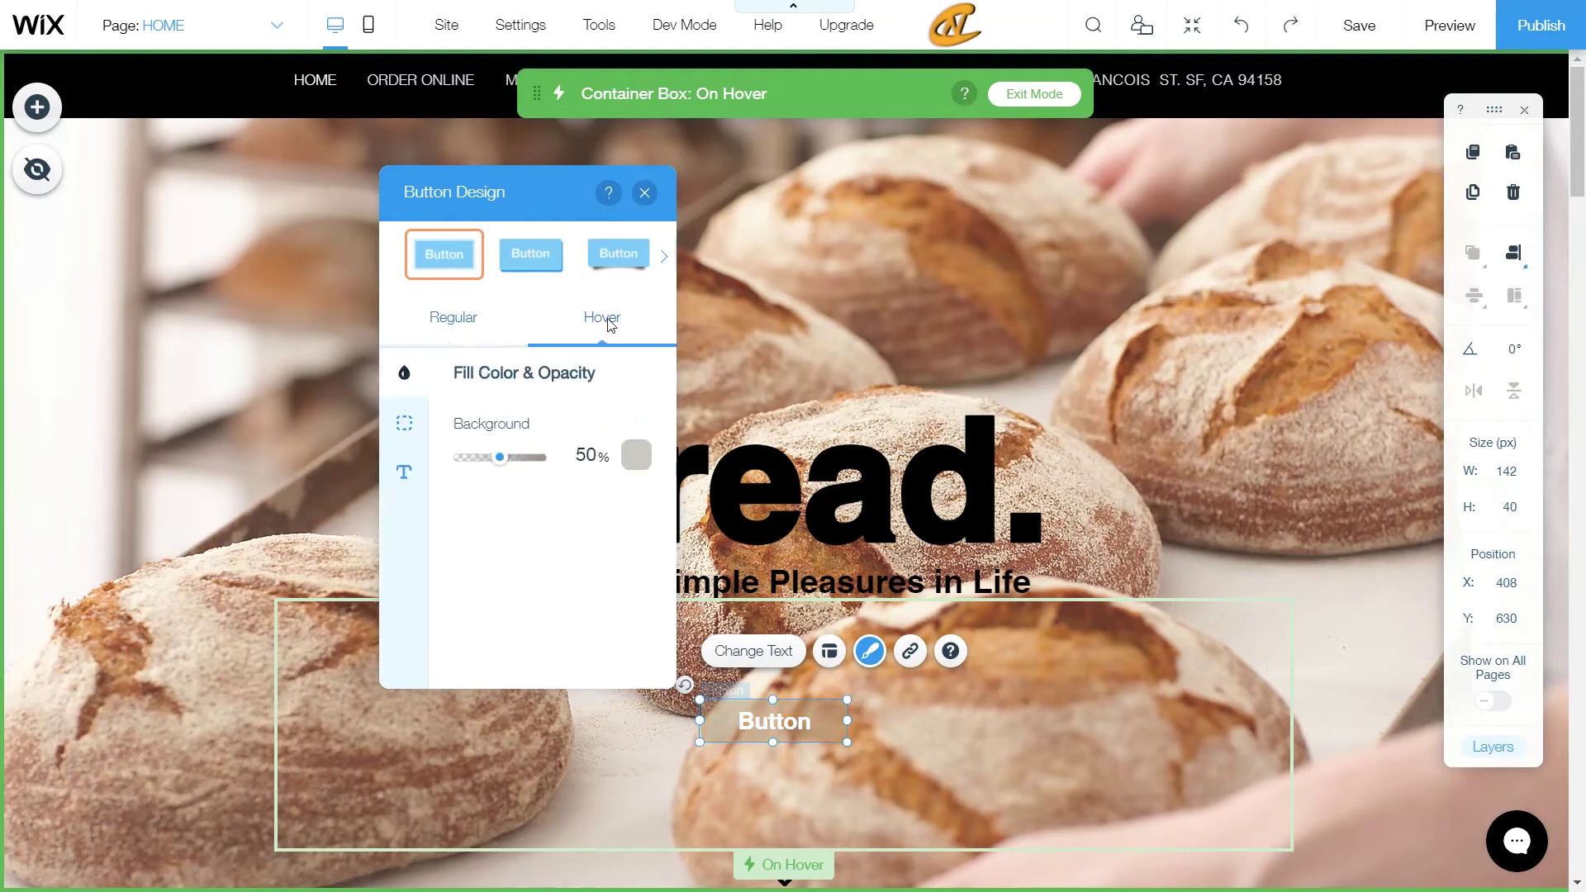
Round all four corners of the button's regular state to a 5 px radius and close the design settings
{"action": "left_click", "coordinate": [520, 331]}
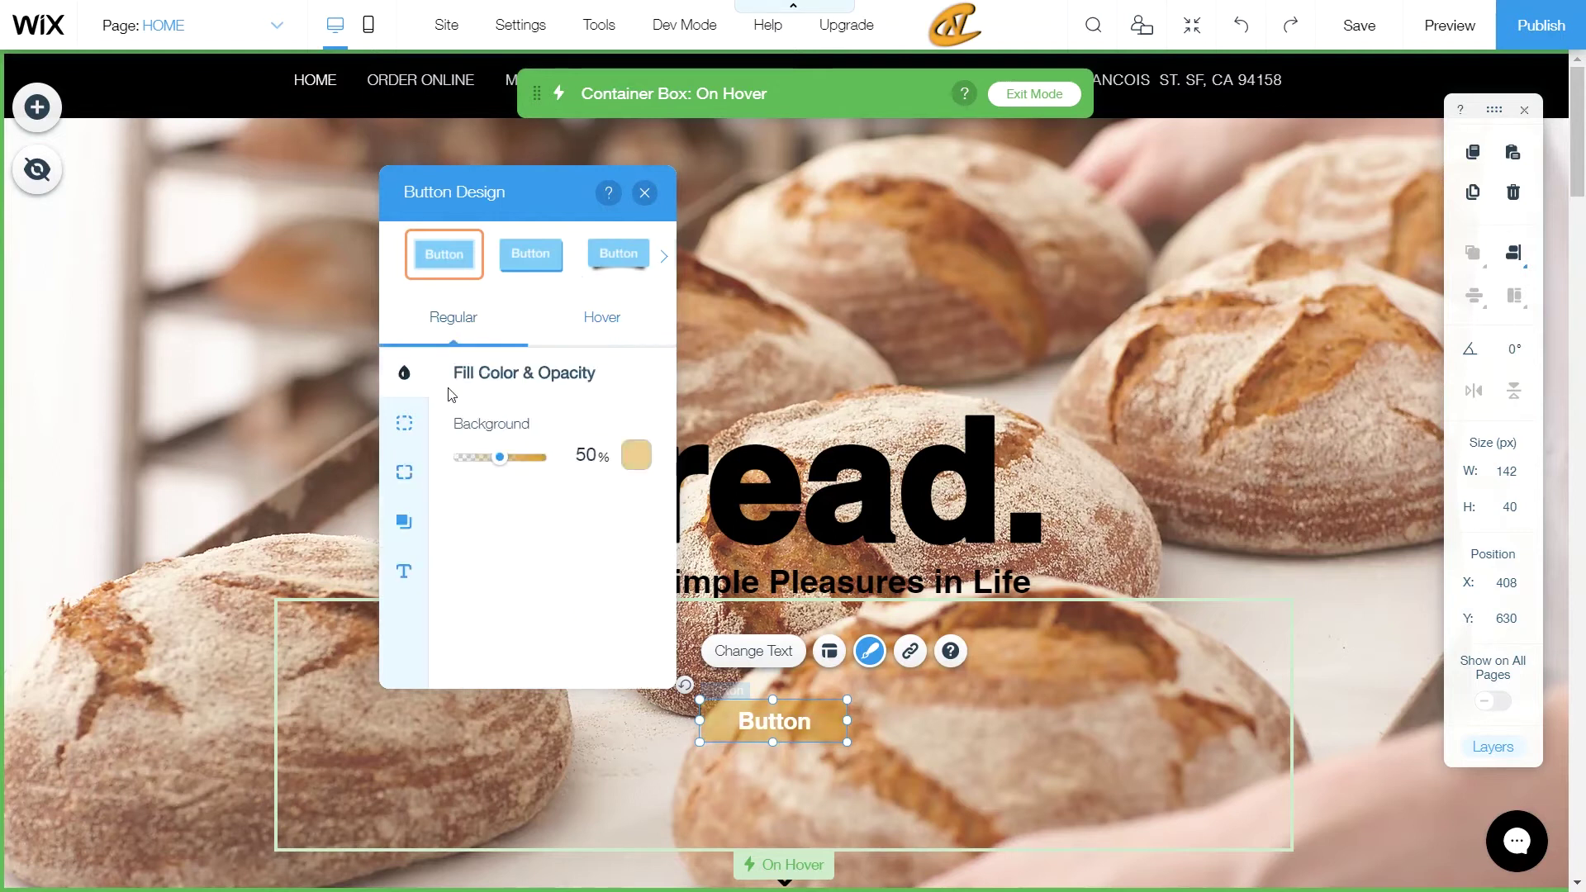
{"action": "left_click", "coordinate": [418, 470]}
{"action": "left_click", "coordinate": [490, 457]}
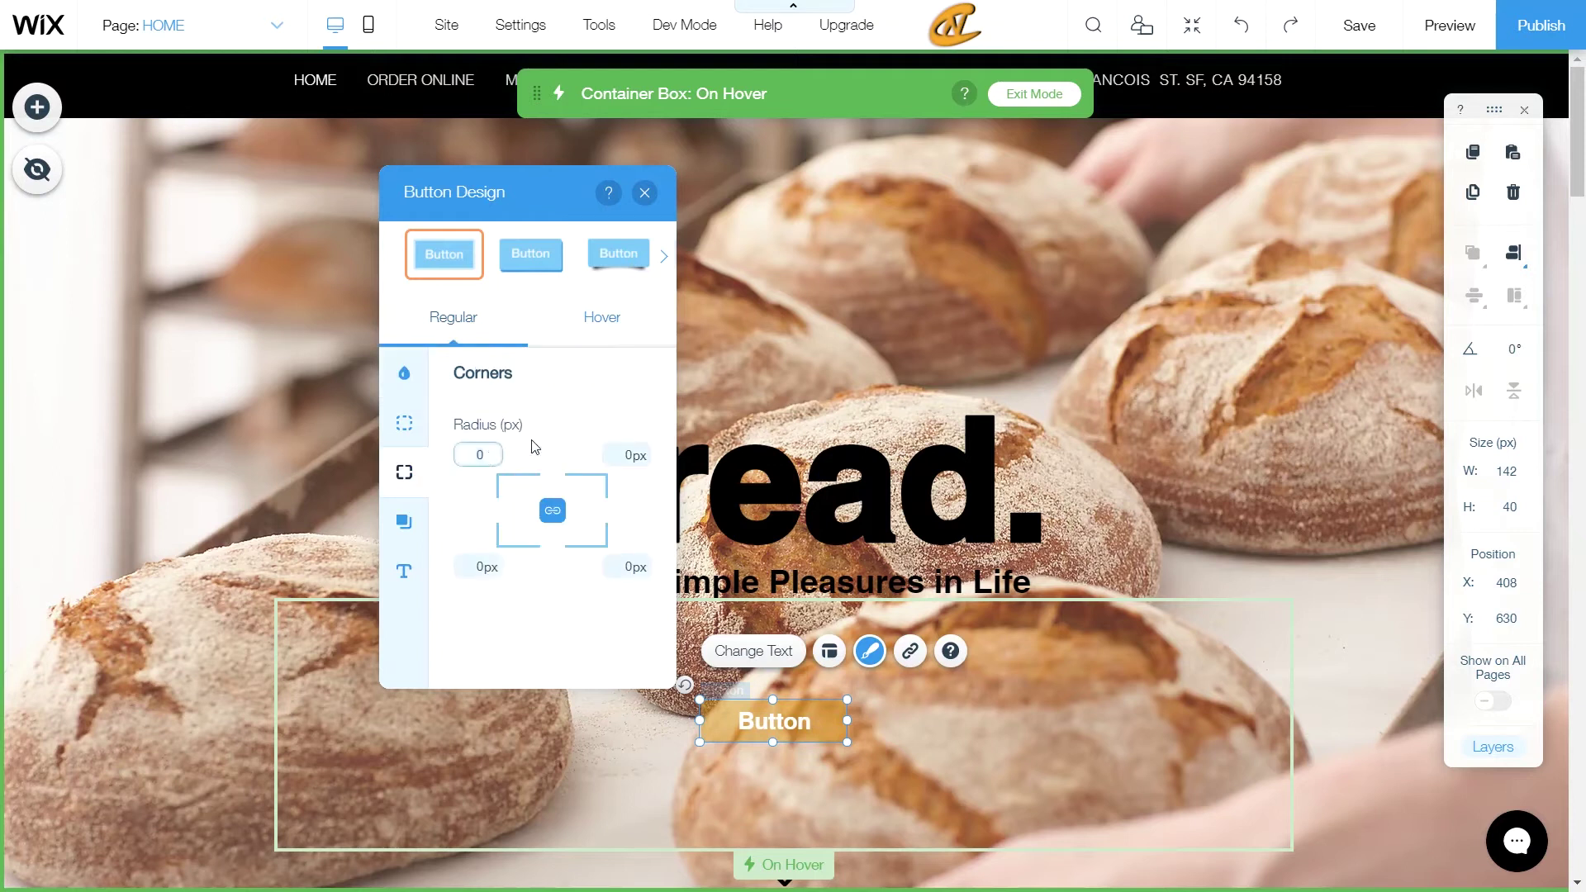
{"action": "type", "text": "5"}
{"action": "key", "text": "Return"}
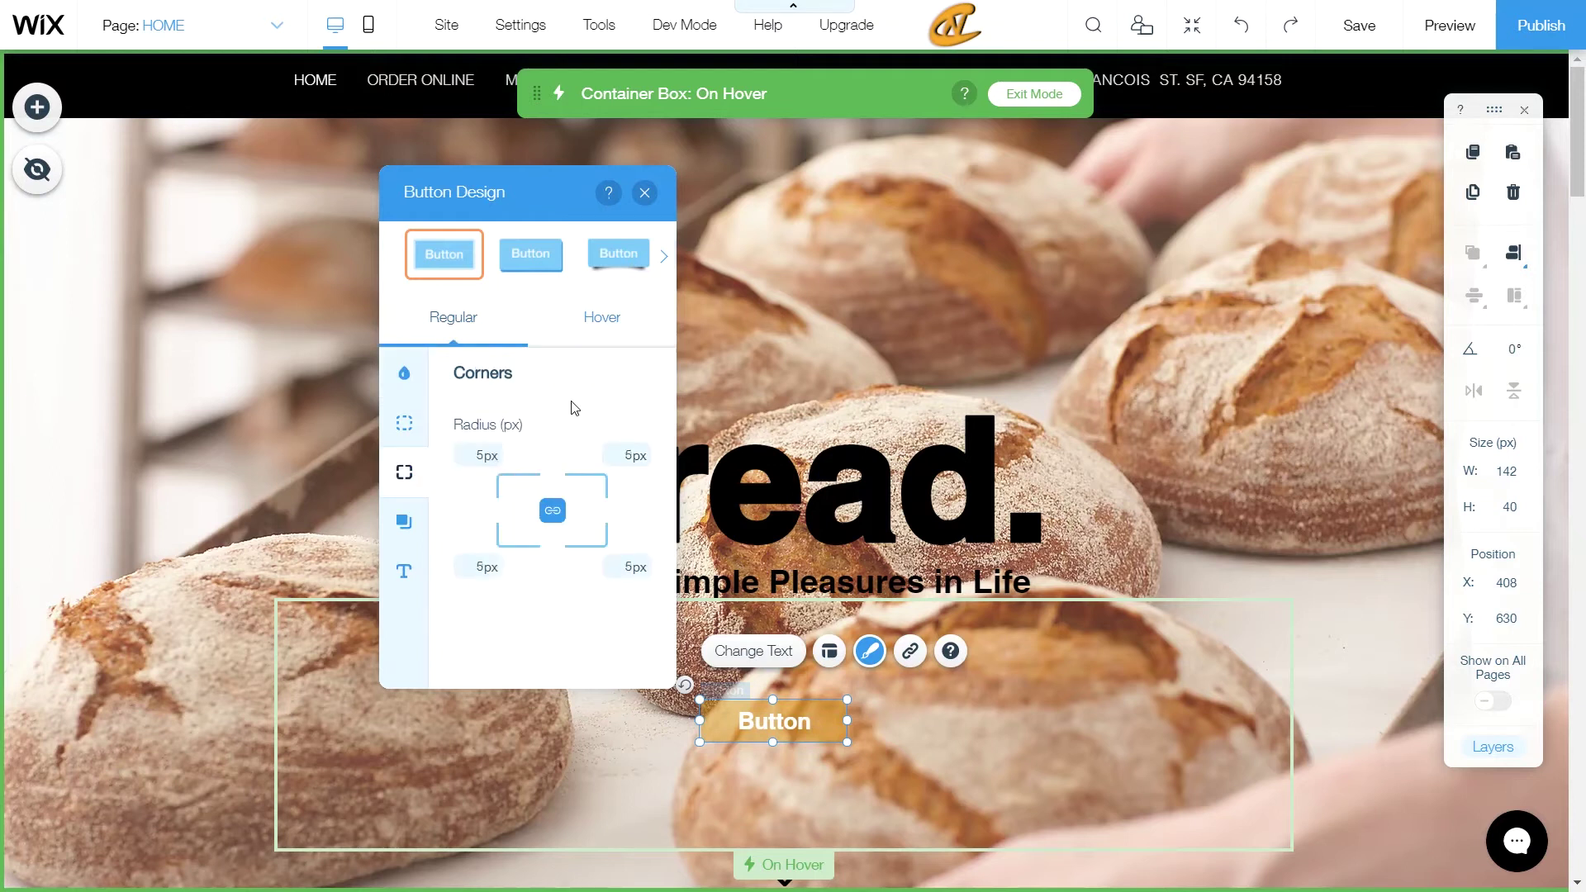
{"action": "left_click", "coordinate": [645, 192]}
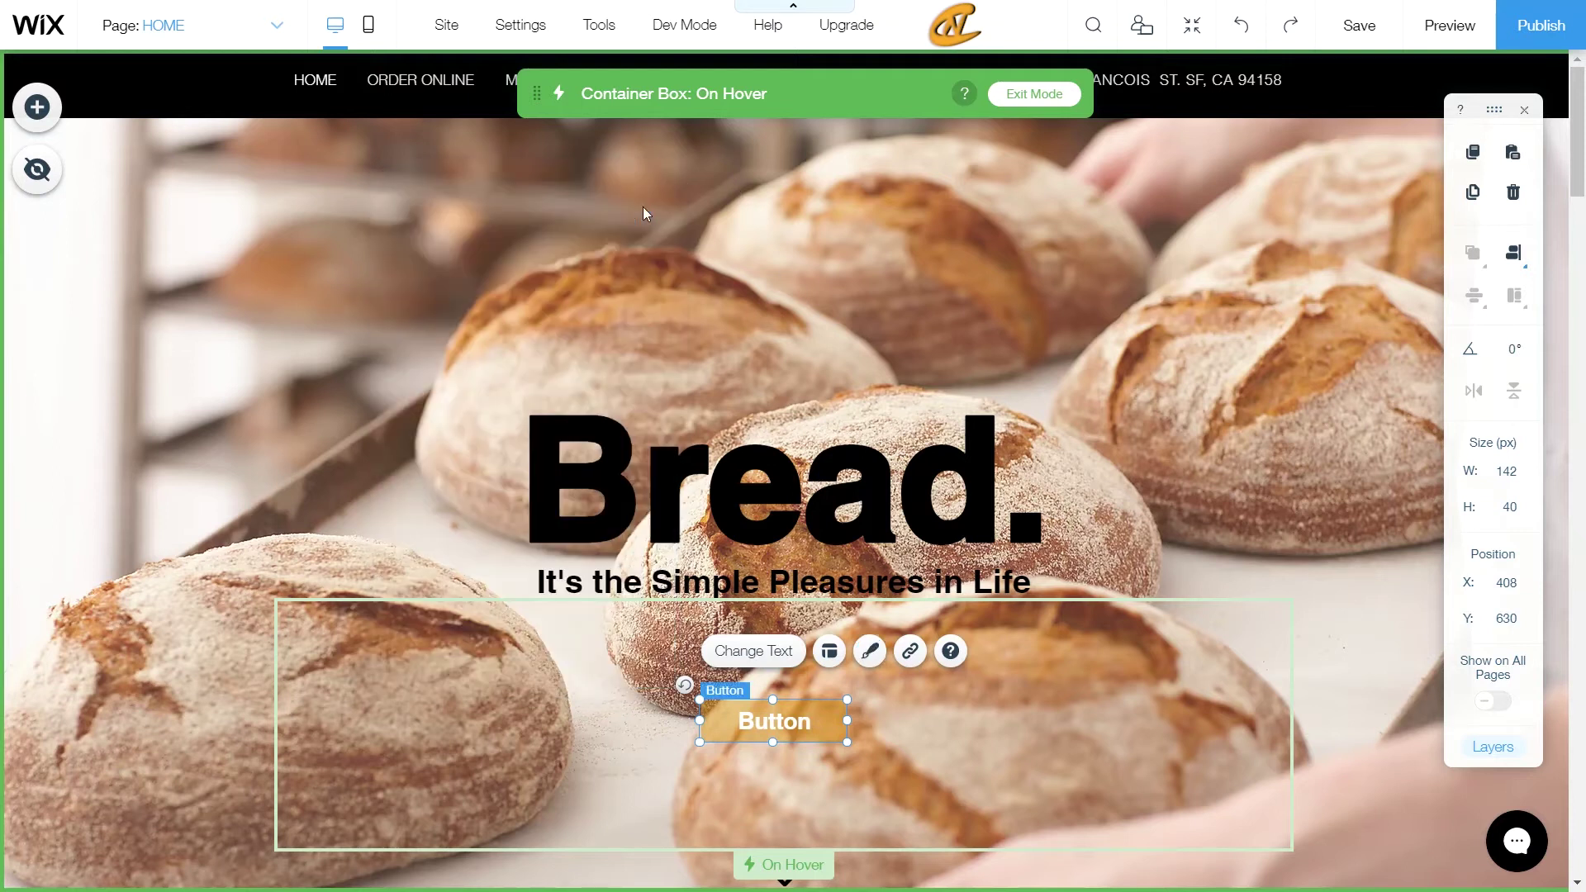
Check the custom design under My Buttons and exit the container box's On Hover editing mode
{"action": "left_click", "coordinate": [880, 717]}
{"action": "left_click", "coordinate": [808, 718]}
{"action": "left_click", "coordinate": [876, 658]}
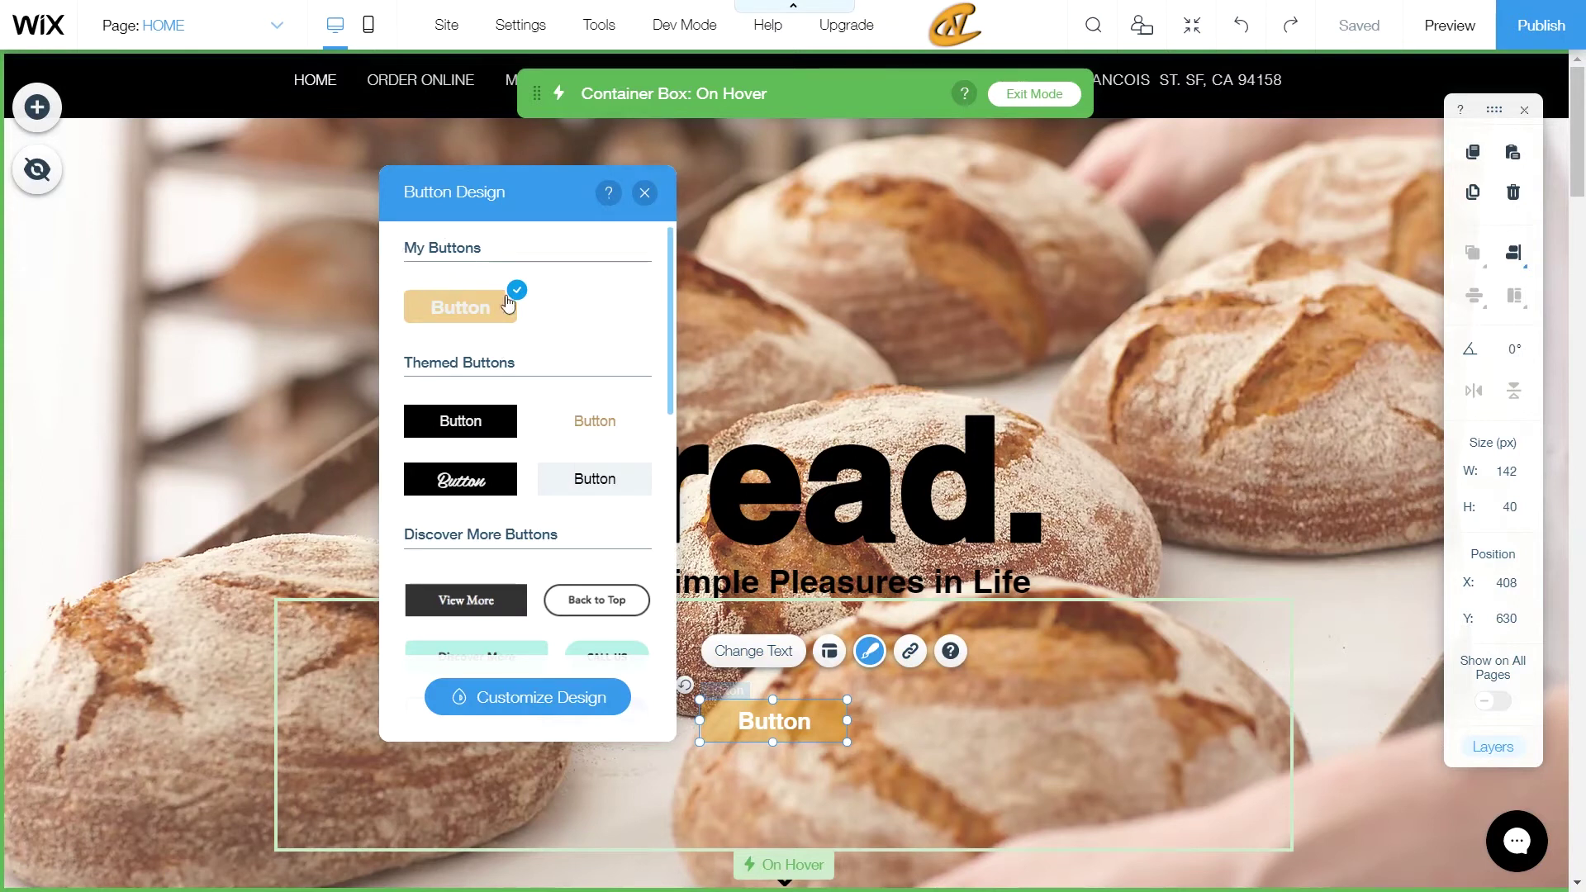
{"action": "left_click", "coordinate": [643, 194]}
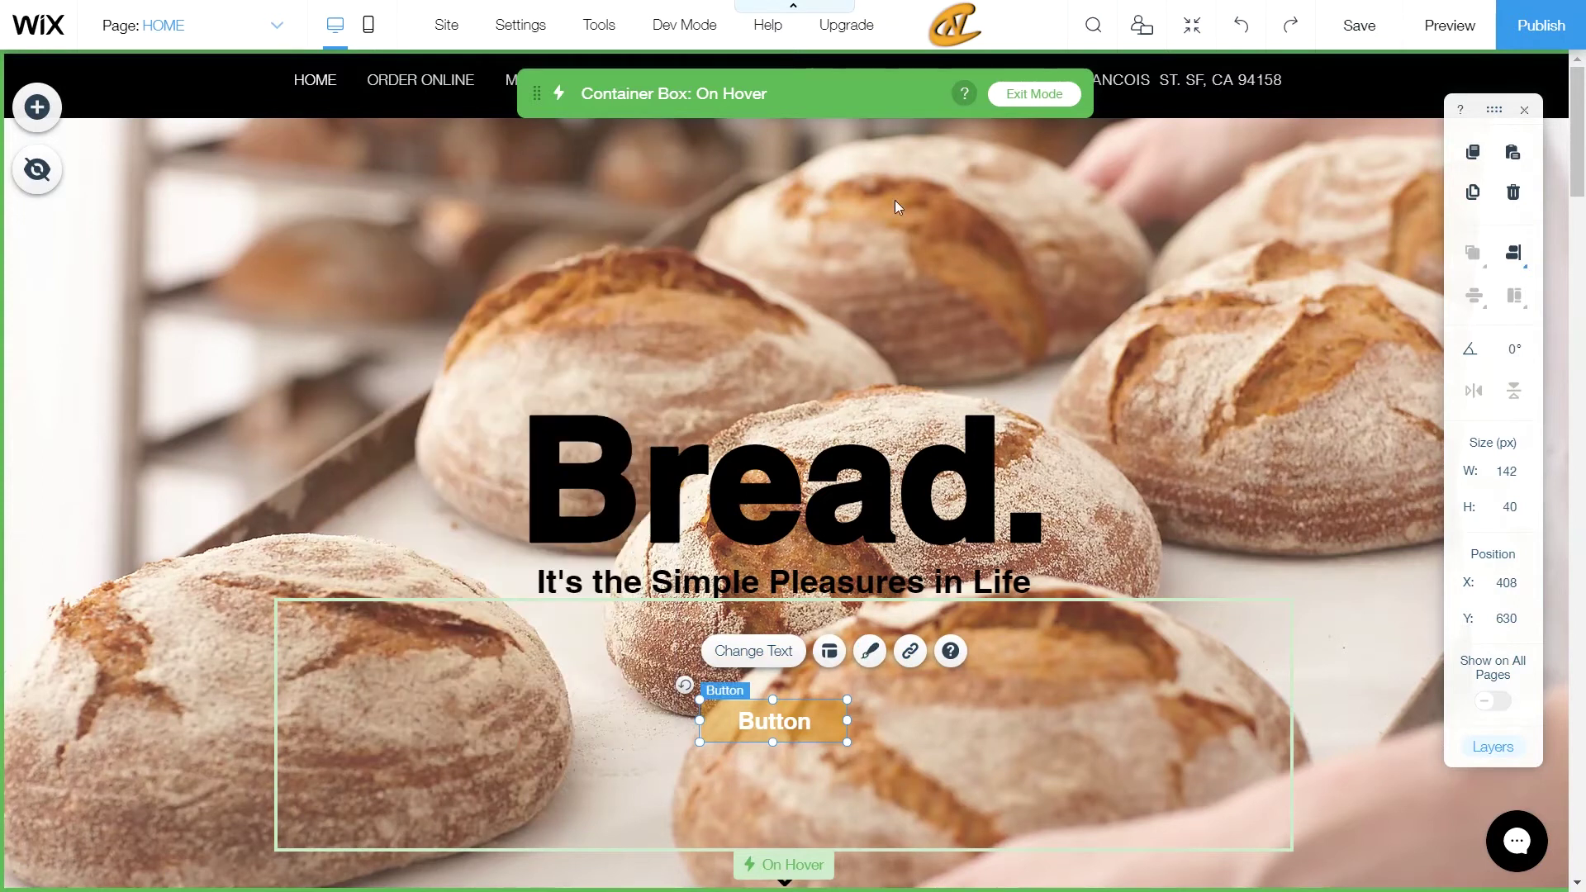
{"action": "left_click", "coordinate": [1025, 97]}
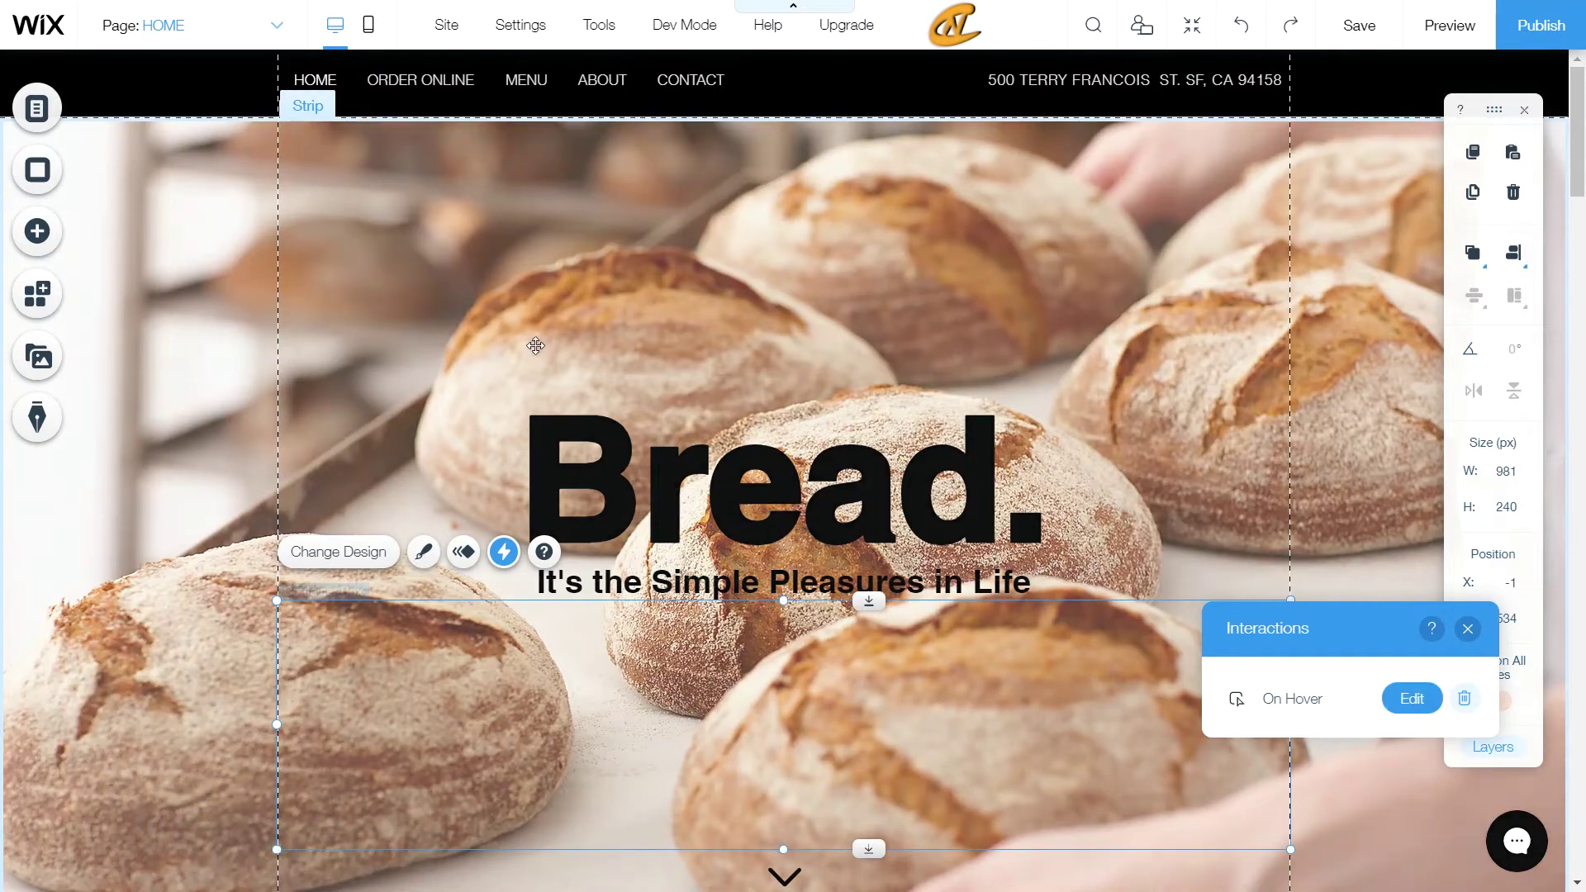
Add a text-only themed button above the Bread heading and apply the custom orange My Buttons design to it
{"action": "left_click", "coordinate": [40, 230]}
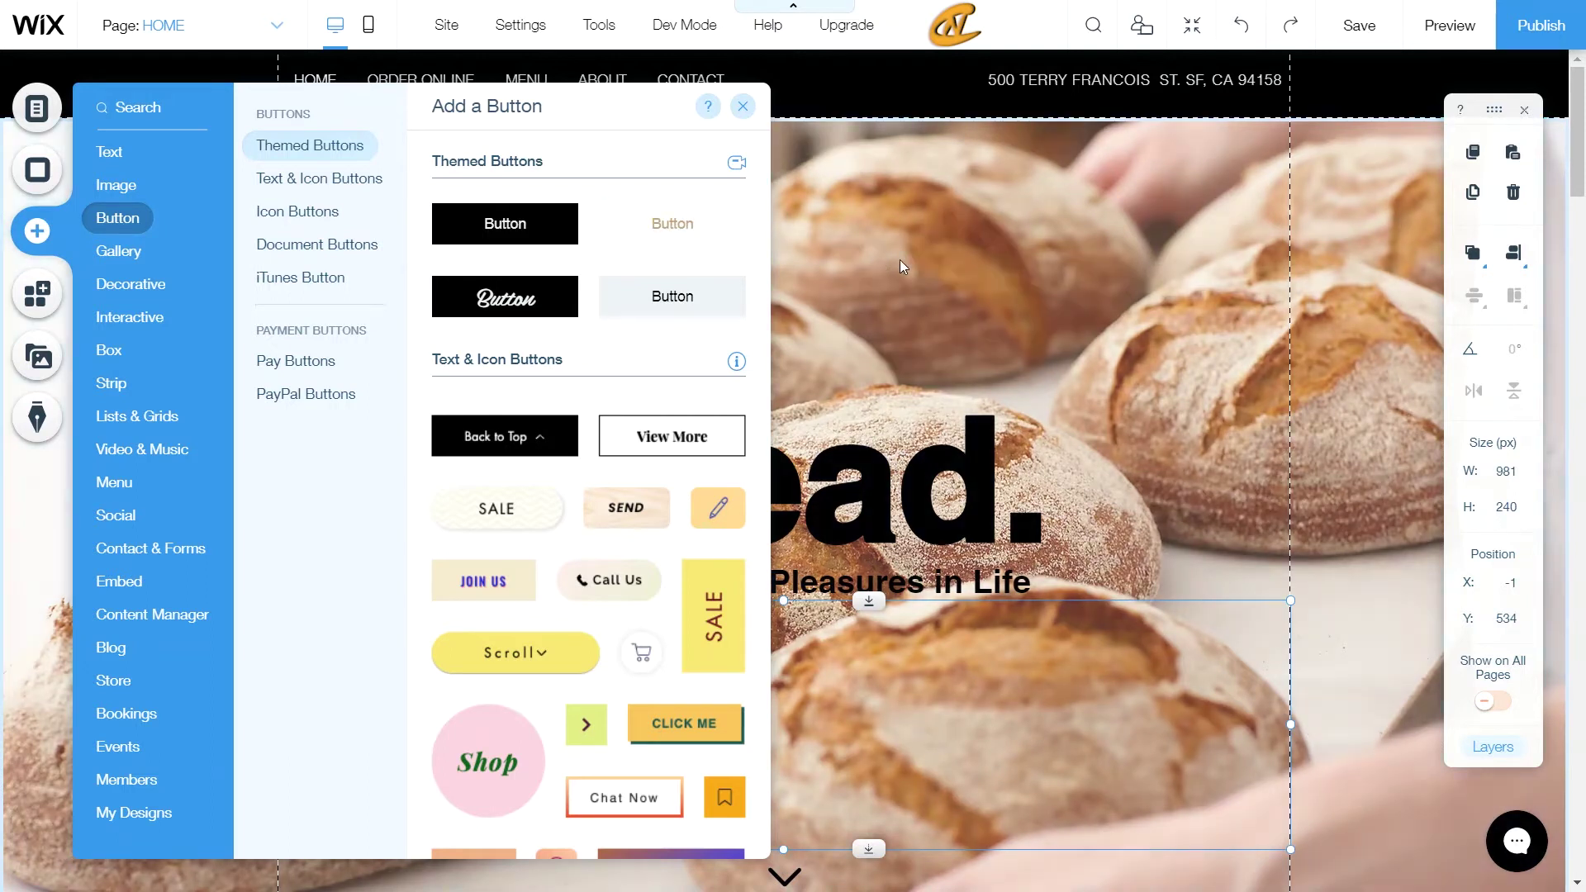
{"action": "left_click_drag", "start_coordinate": [901, 266], "coordinate": [905, 262]}
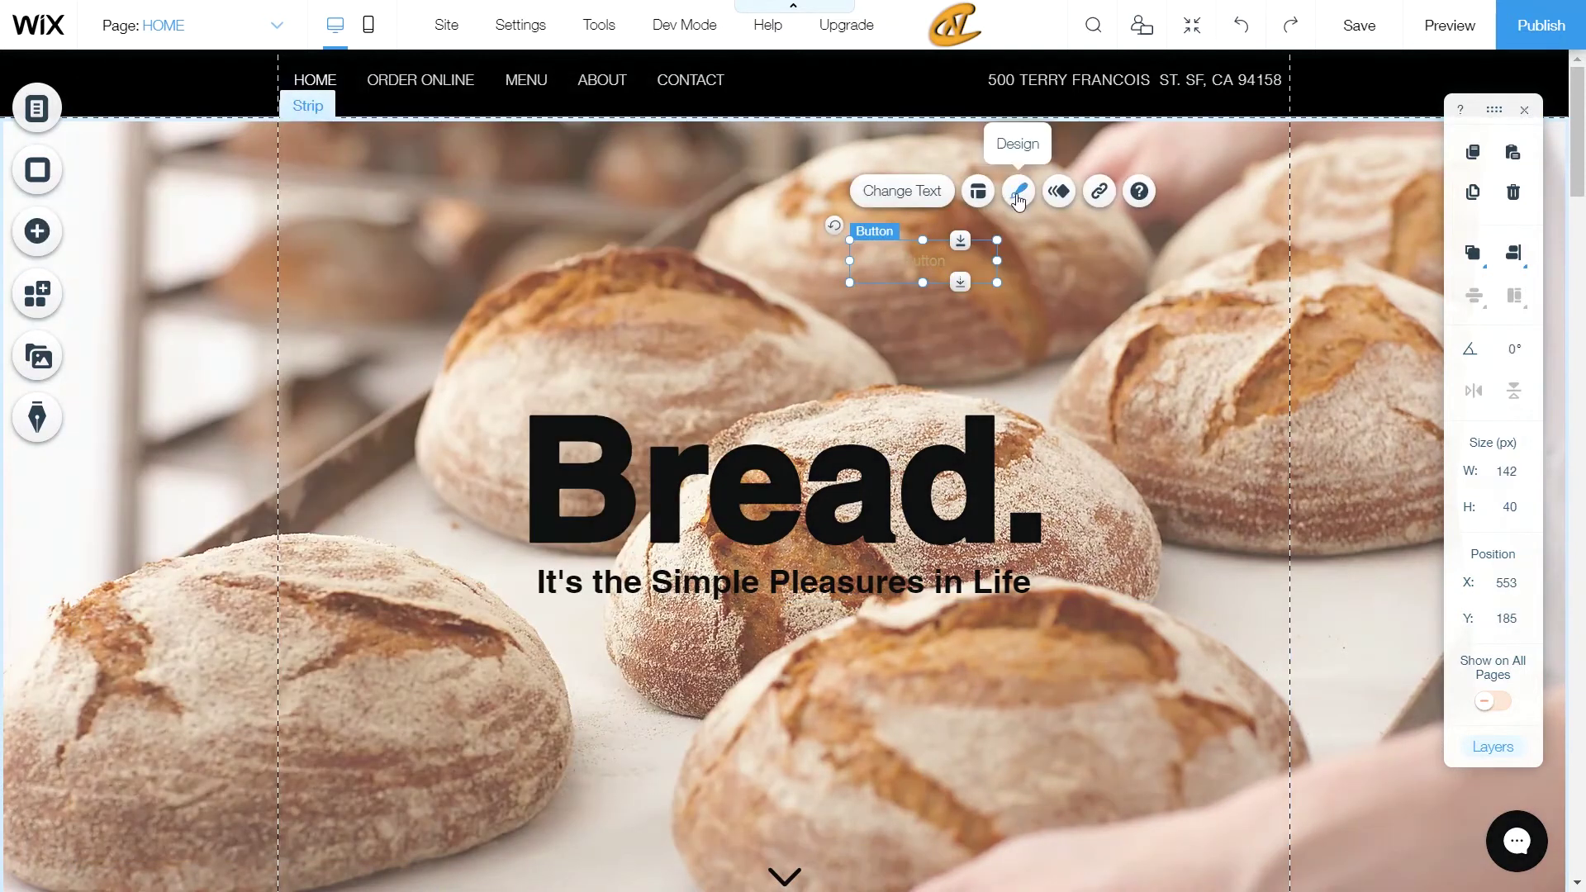
{"action": "left_click", "coordinate": [1019, 194]}
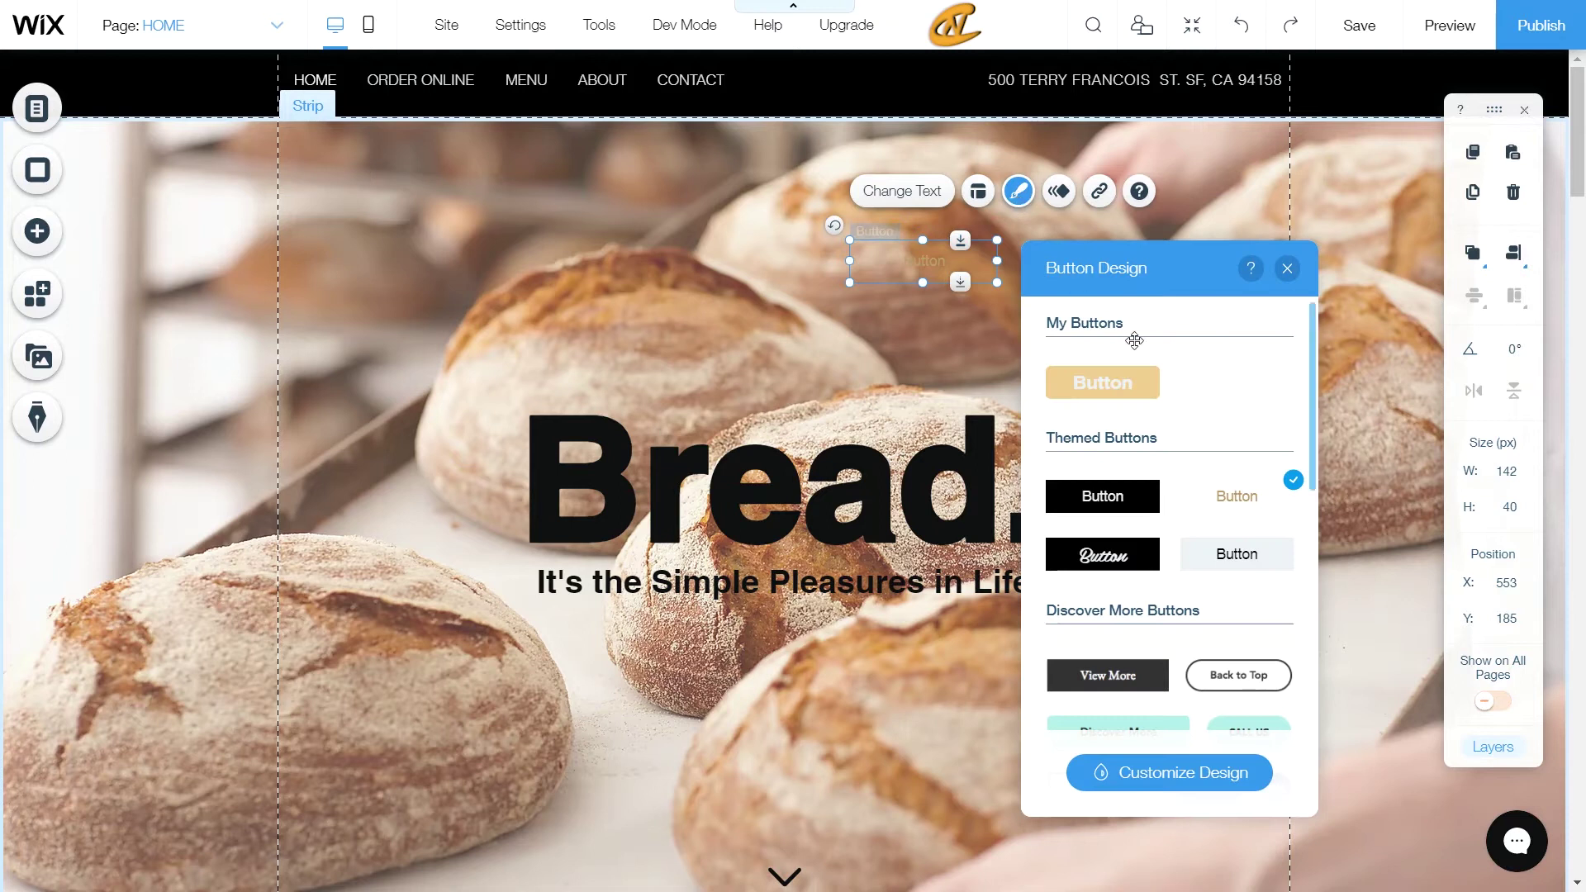
{"action": "left_click", "coordinate": [1109, 388]}
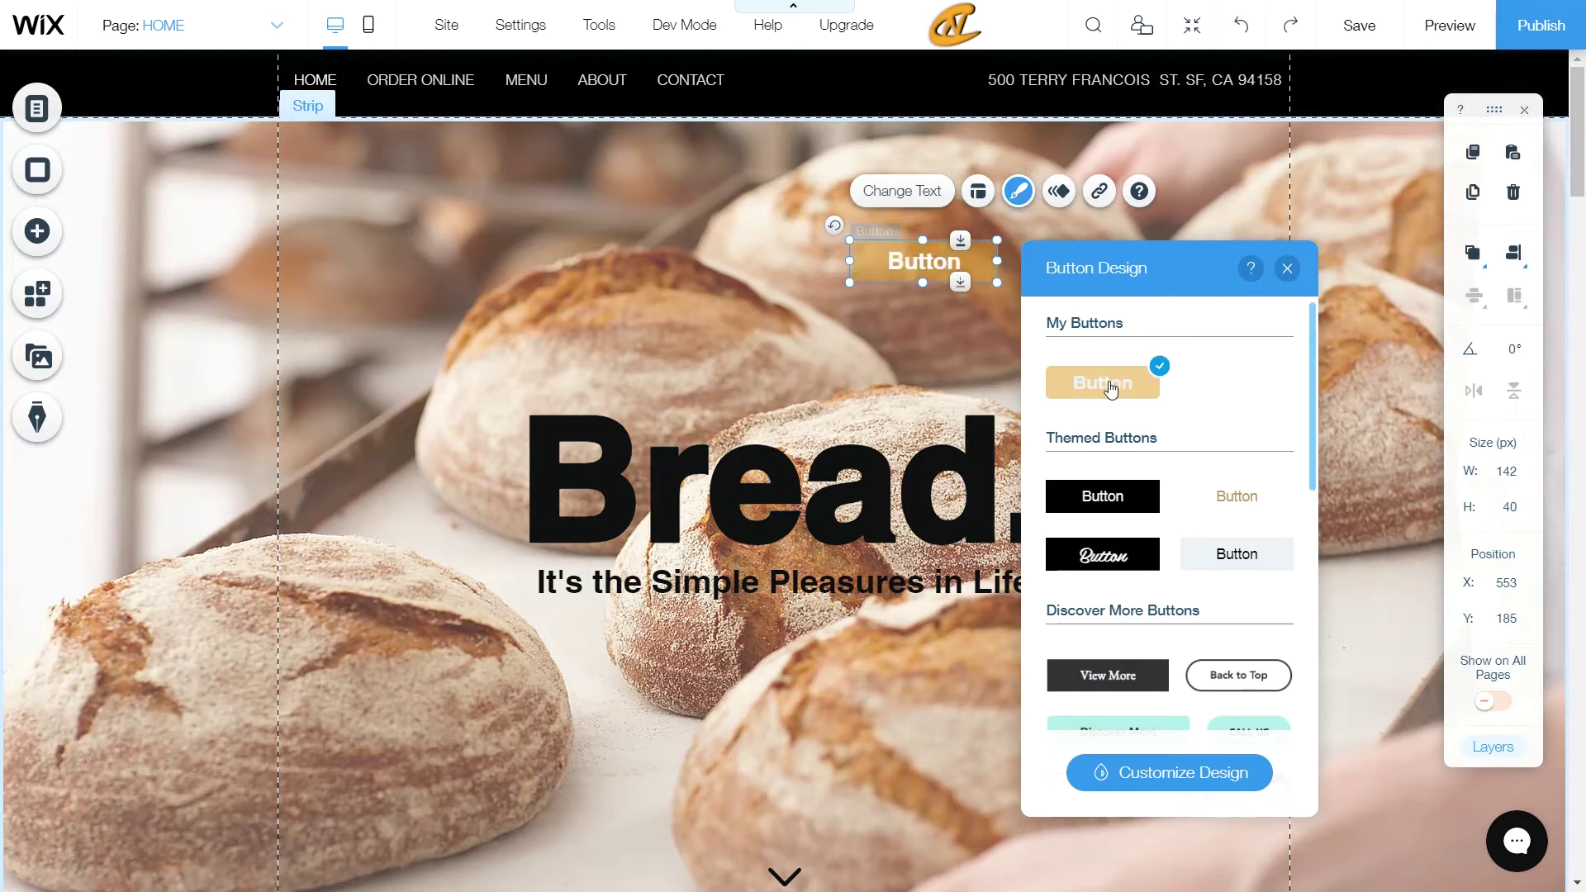
{"action": "left_click", "coordinate": [1287, 268]}
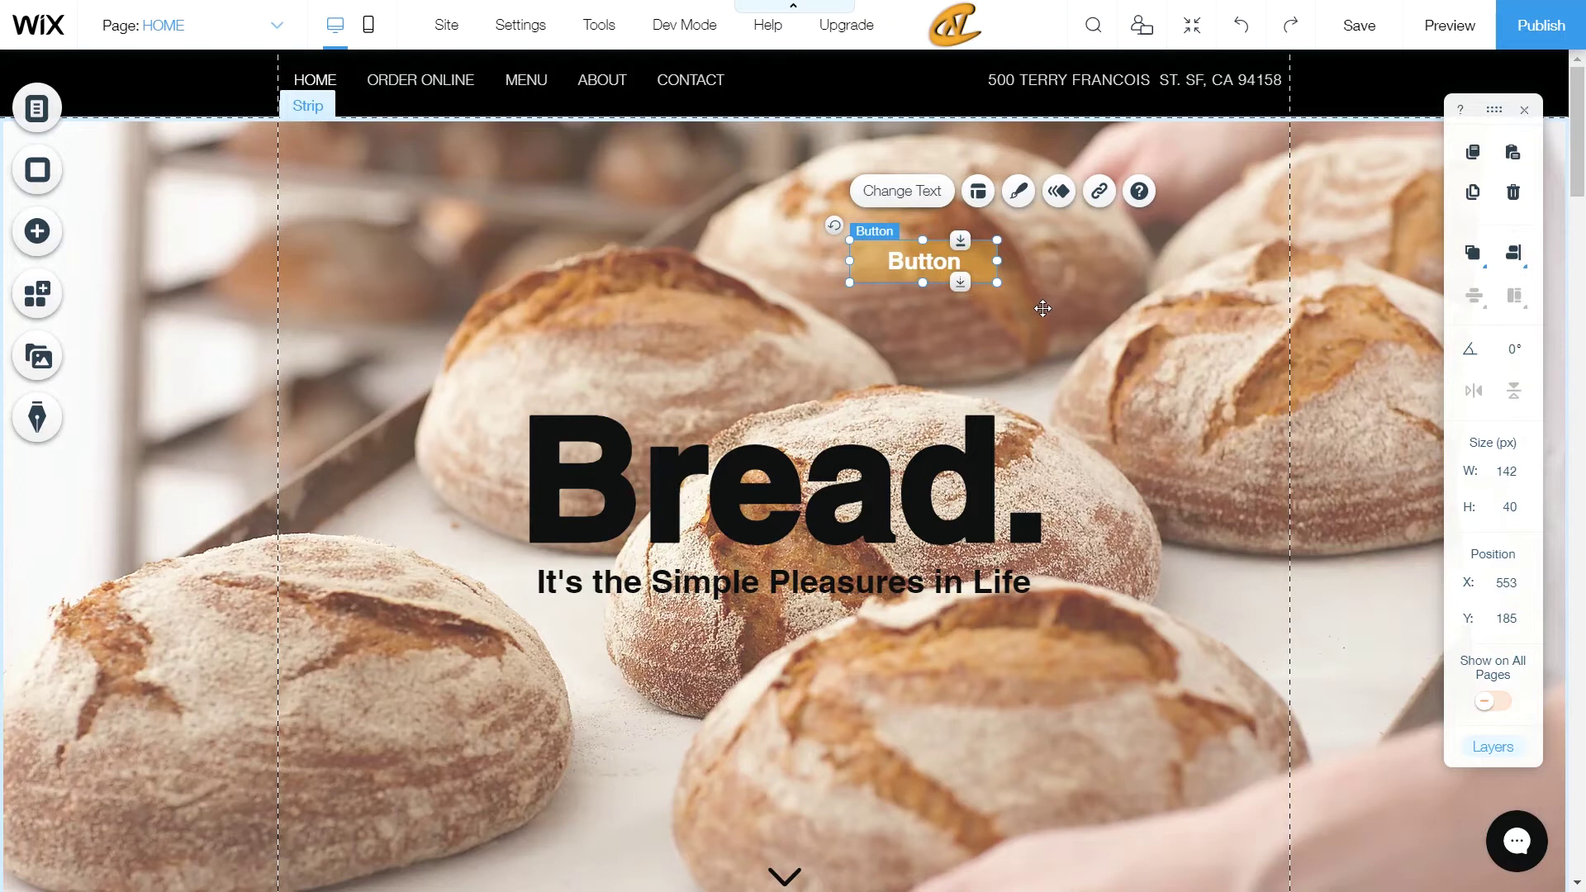
{"action": "left_click", "coordinate": [1018, 191]}
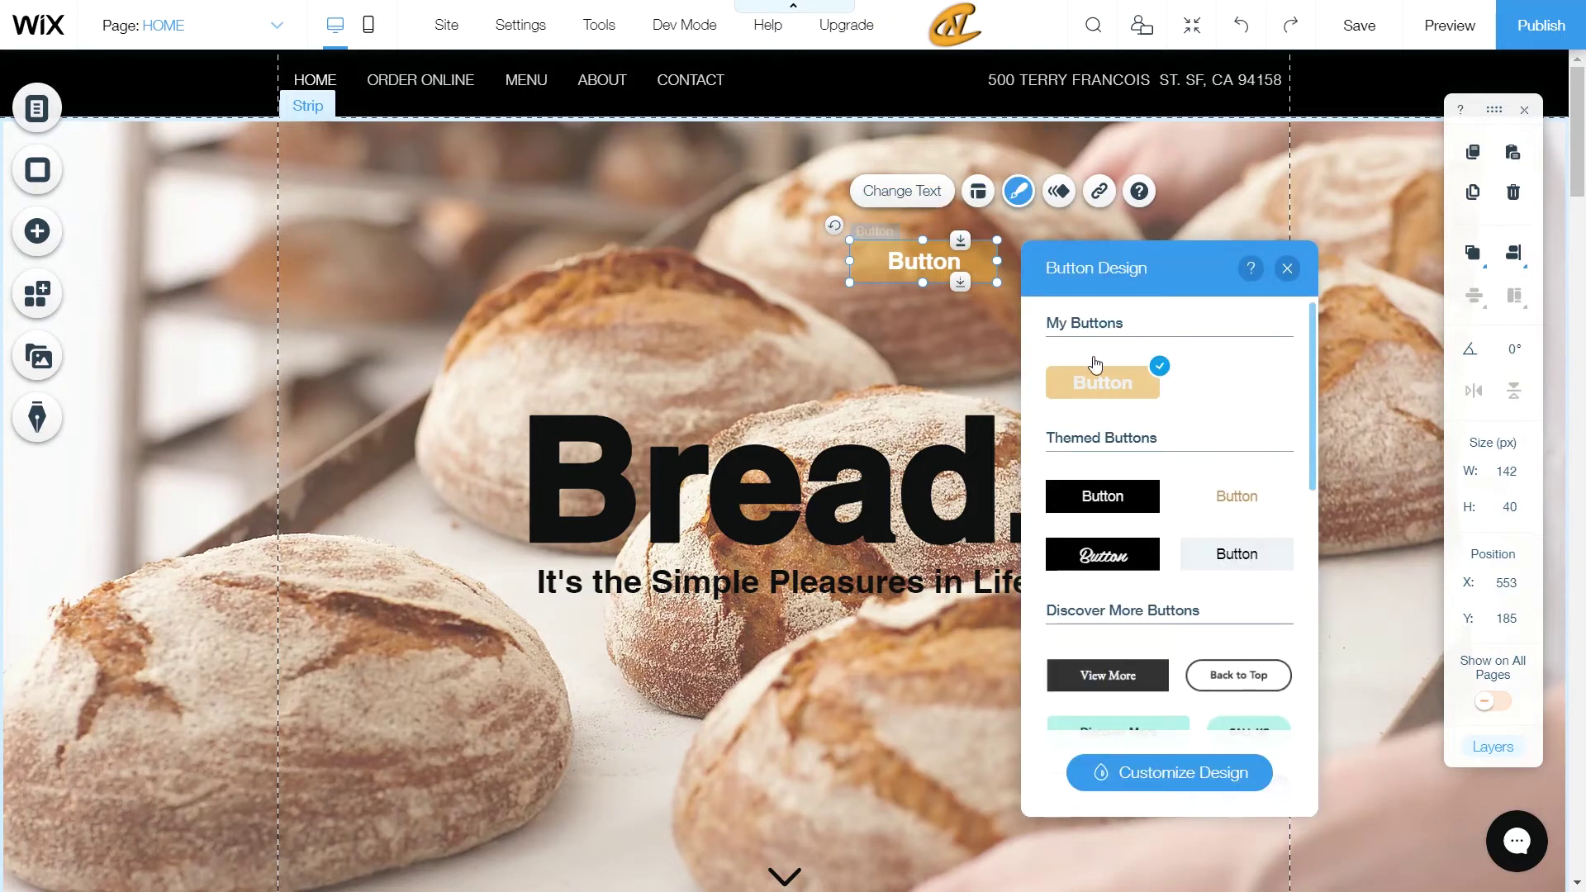
{"action": "left_click", "coordinate": [924, 315]}
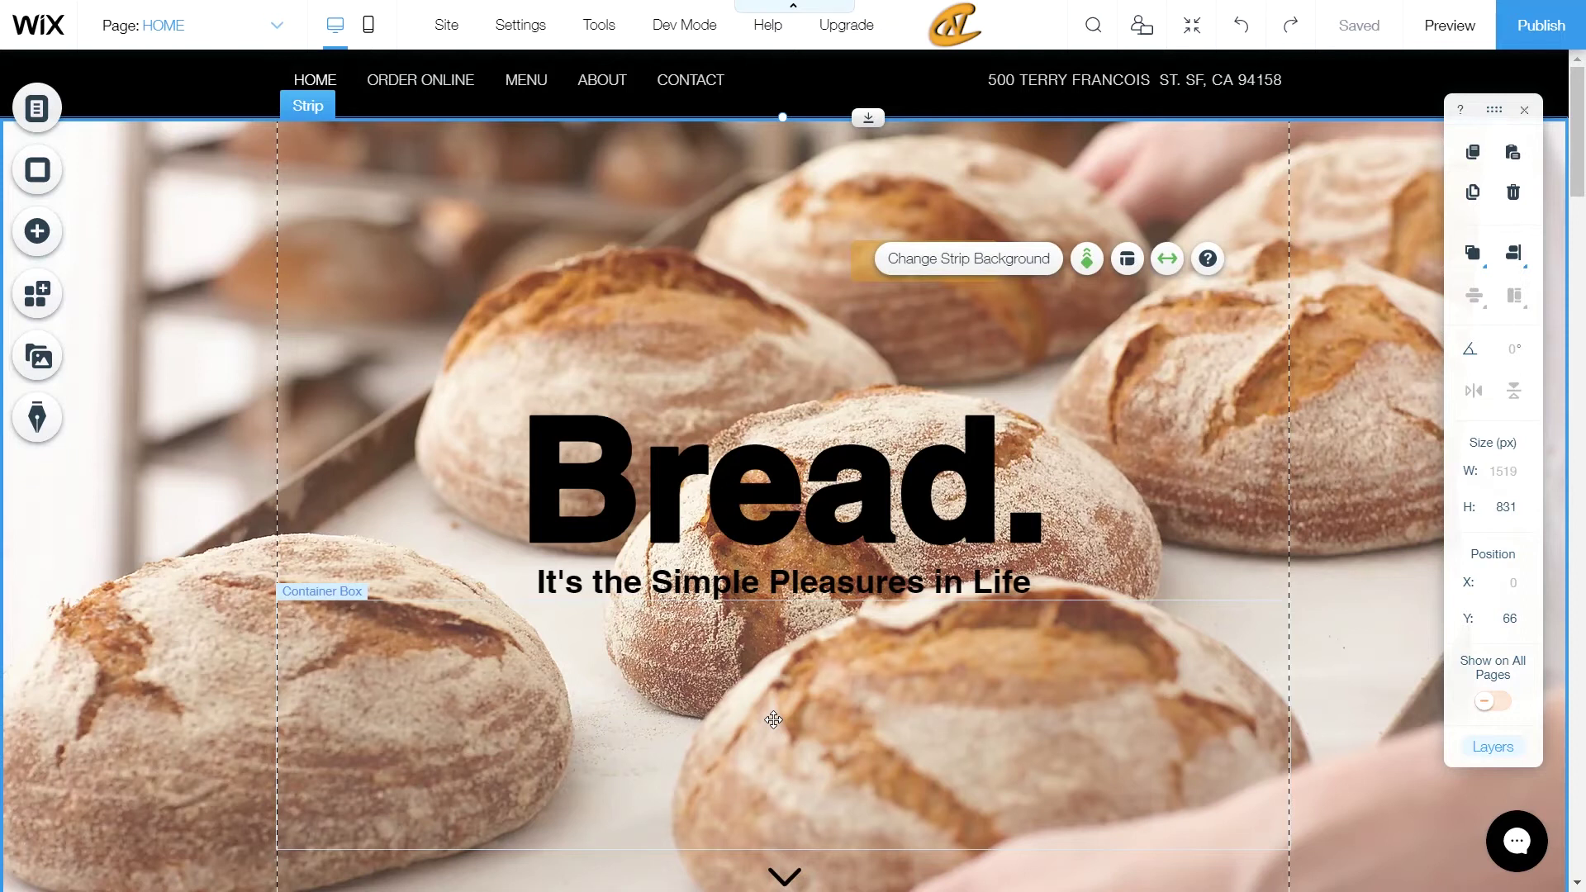
Move the Bread heading and its tagline together down into the container box
{"action": "left_click", "coordinate": [773, 720]}
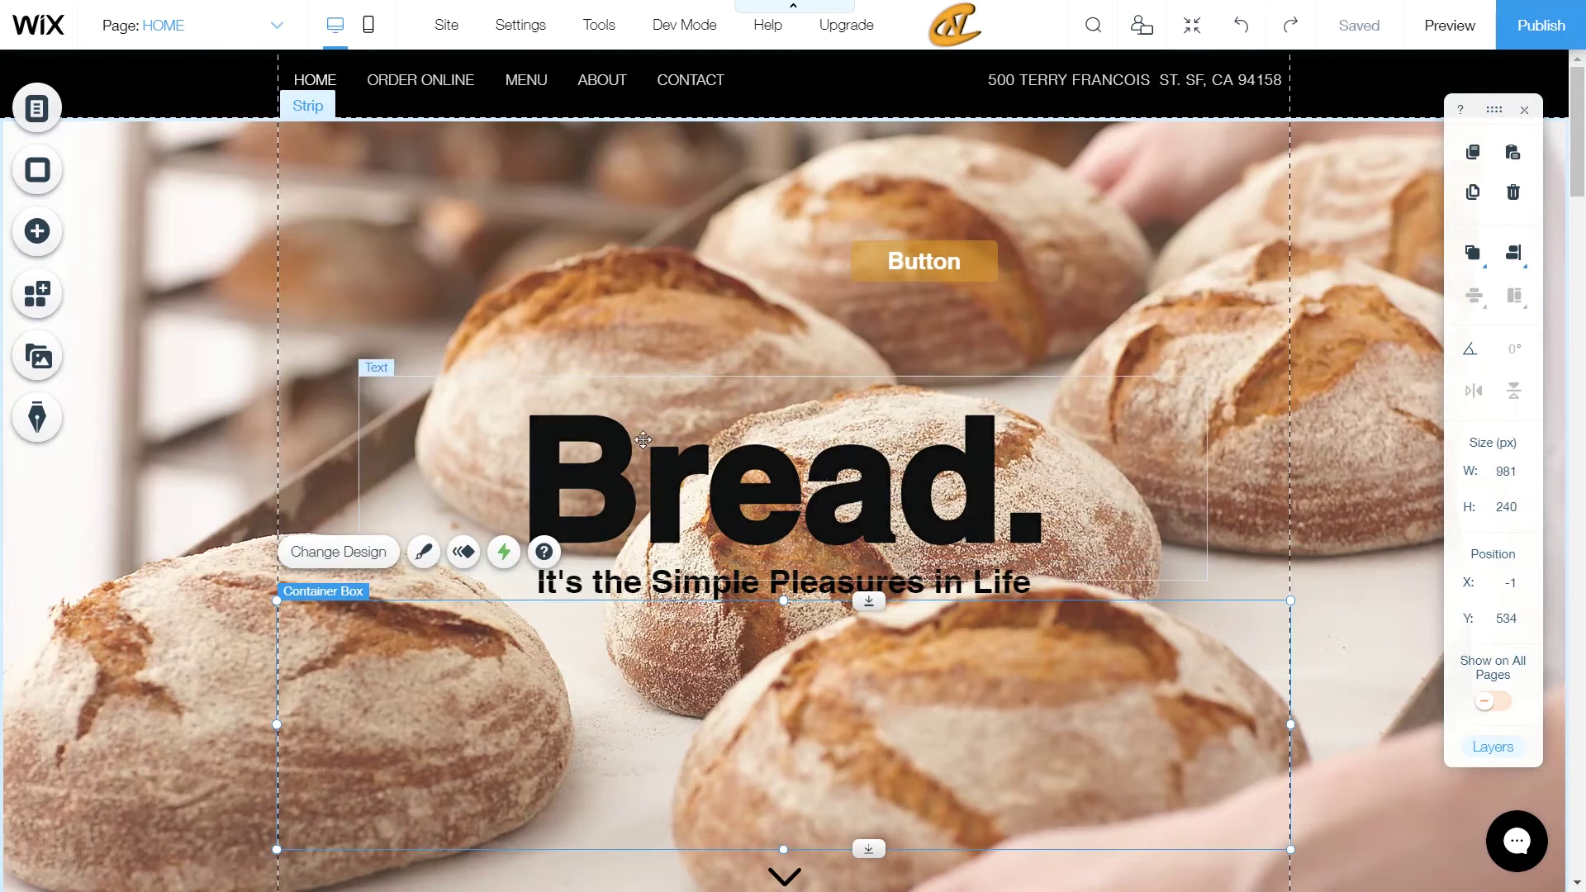
{"action": "left_click", "coordinate": [704, 408]}
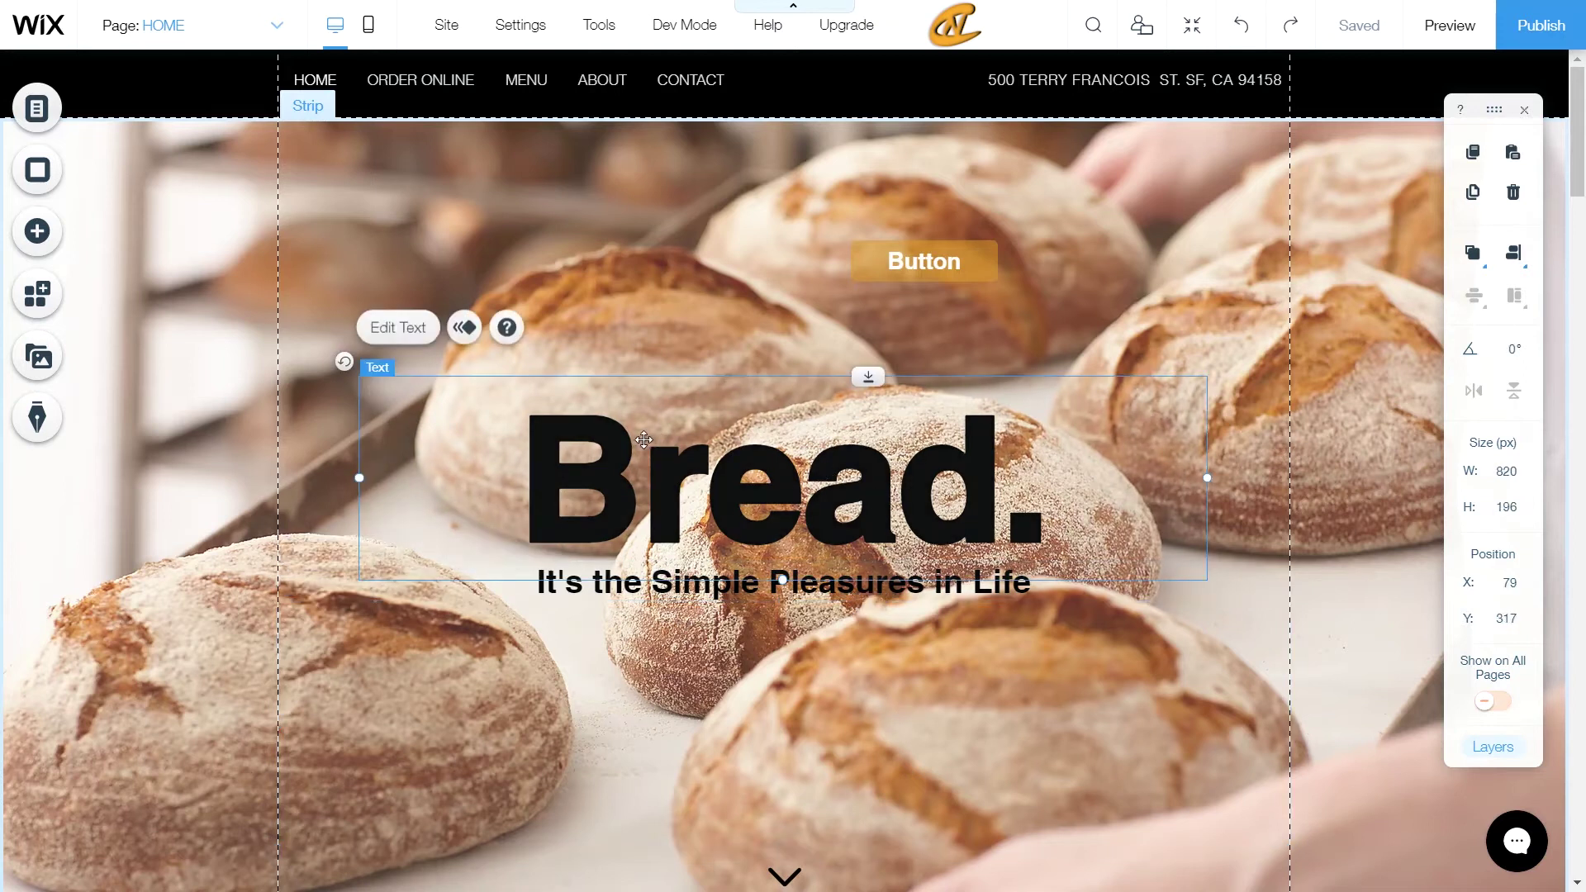
{"action": "left_click", "coordinate": [601, 588], "text": "shift"}
{"action": "left_click_drag", "start_coordinate": [735, 445], "coordinate": [738, 672]}
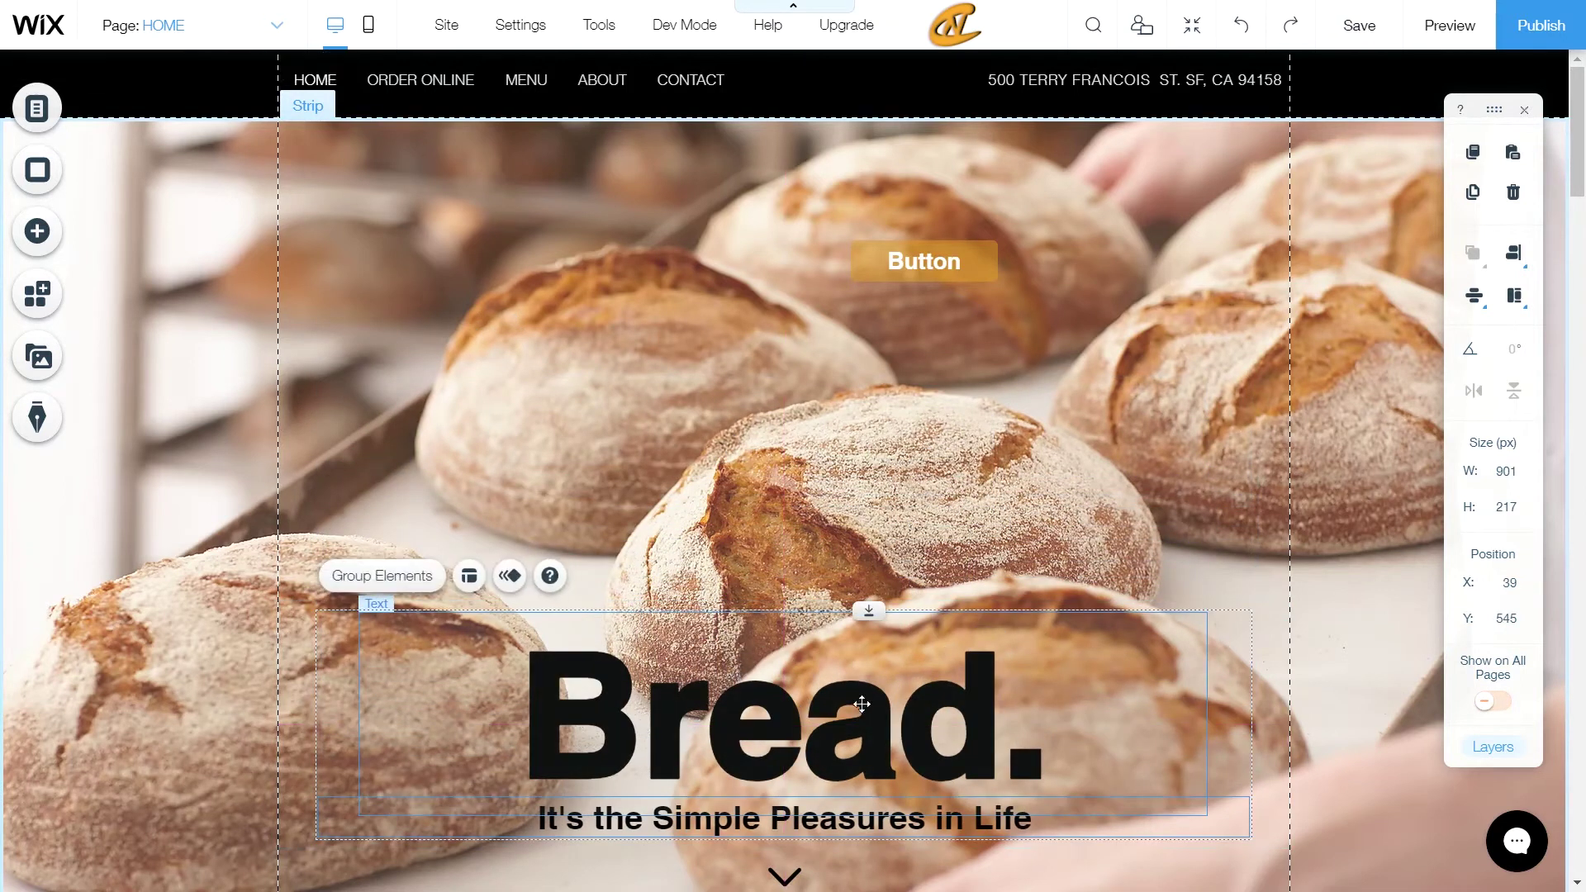
Move the container box with its text up to about Y 361 and center it horizontally on the page
{"action": "left_click", "coordinate": [1272, 682]}
{"action": "left_click_drag", "start_coordinate": [1276, 686], "coordinate": [1280, 515]}
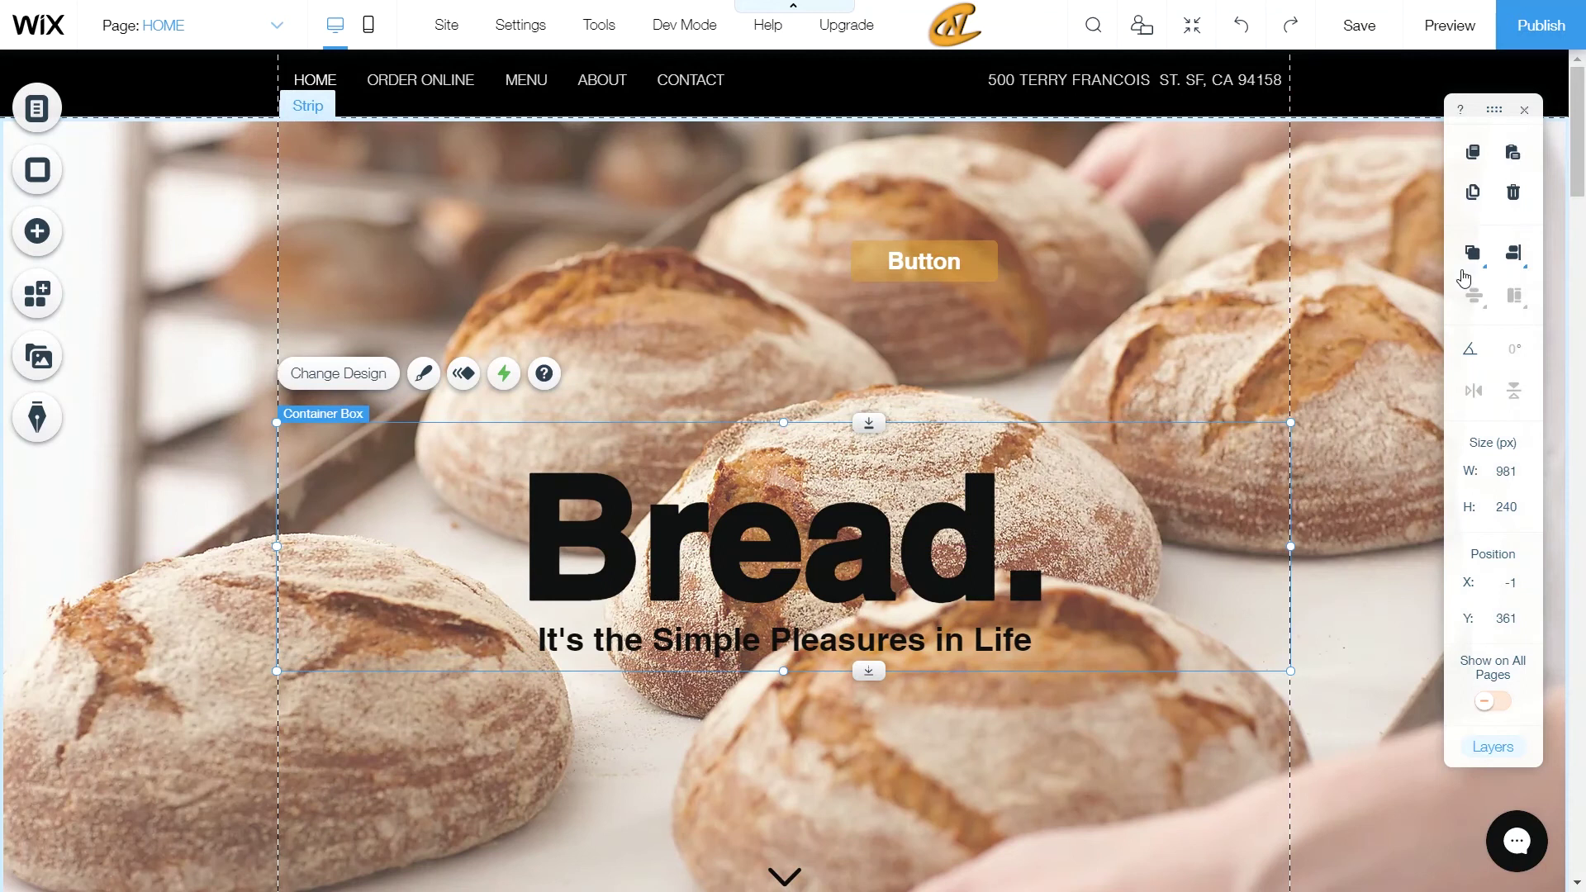
{"action": "left_click", "coordinate": [1511, 258]}
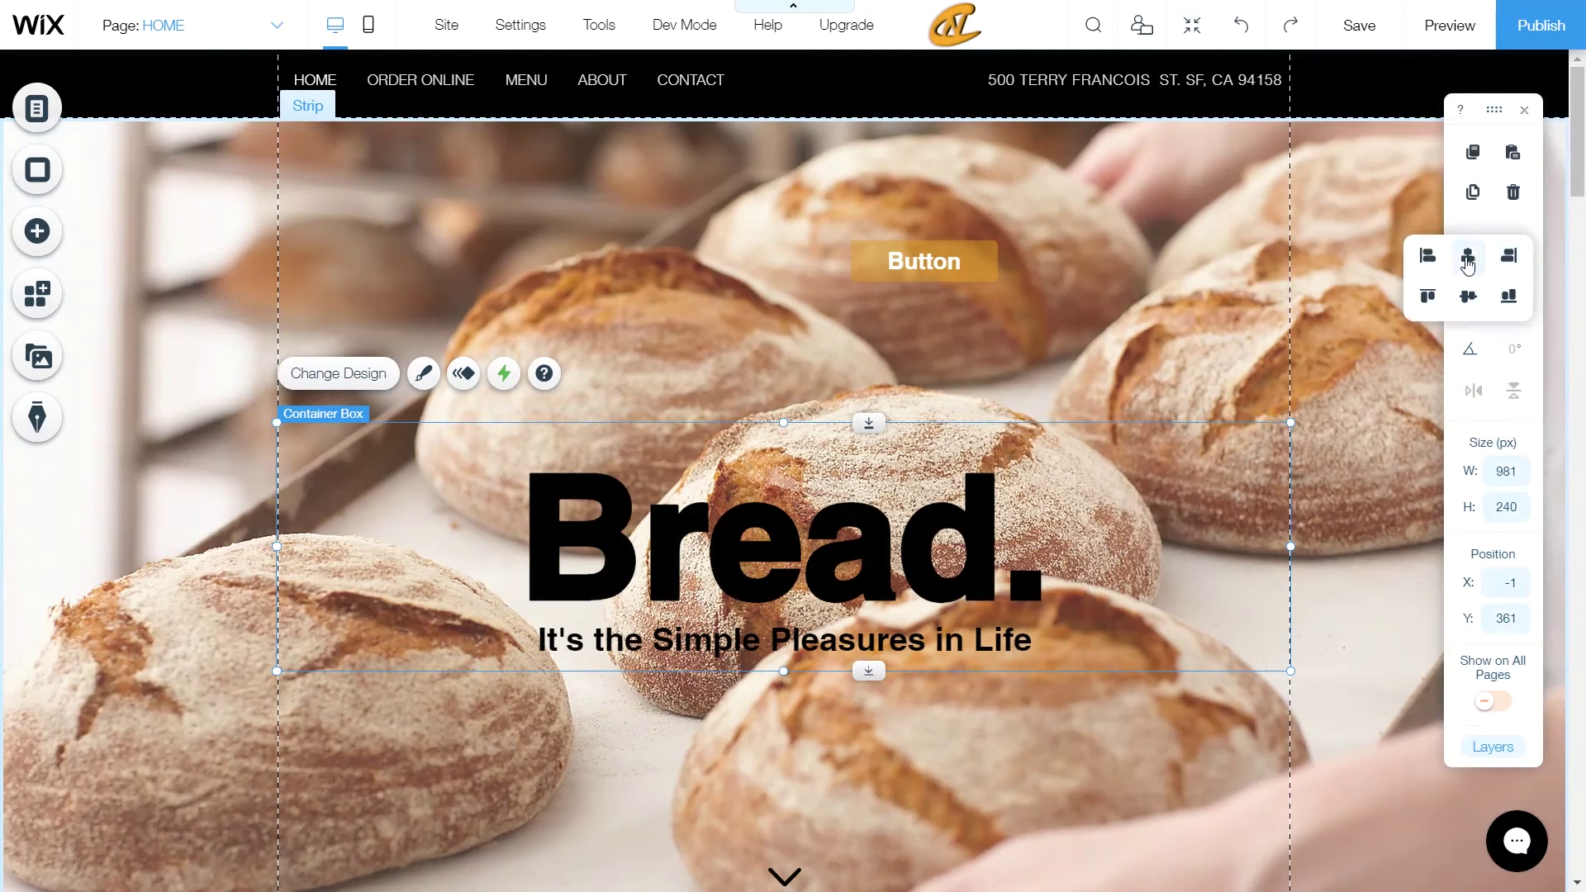
{"action": "left_click", "coordinate": [1468, 255]}
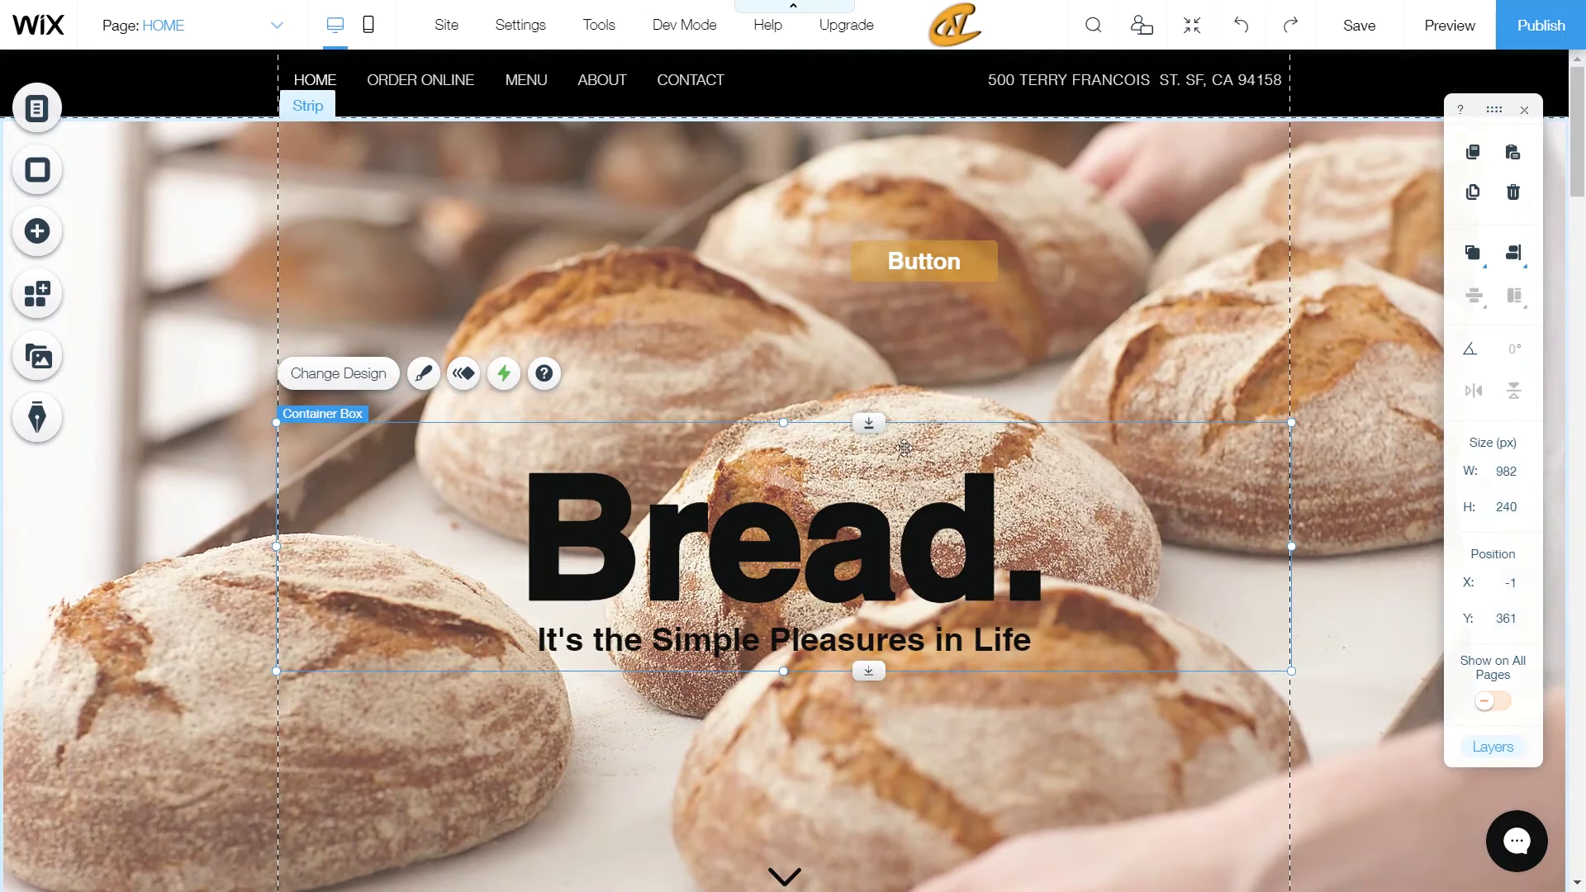
Align the Bread heading to the horizontal center and vertical middle of the container box
{"action": "left_click", "coordinate": [885, 491]}
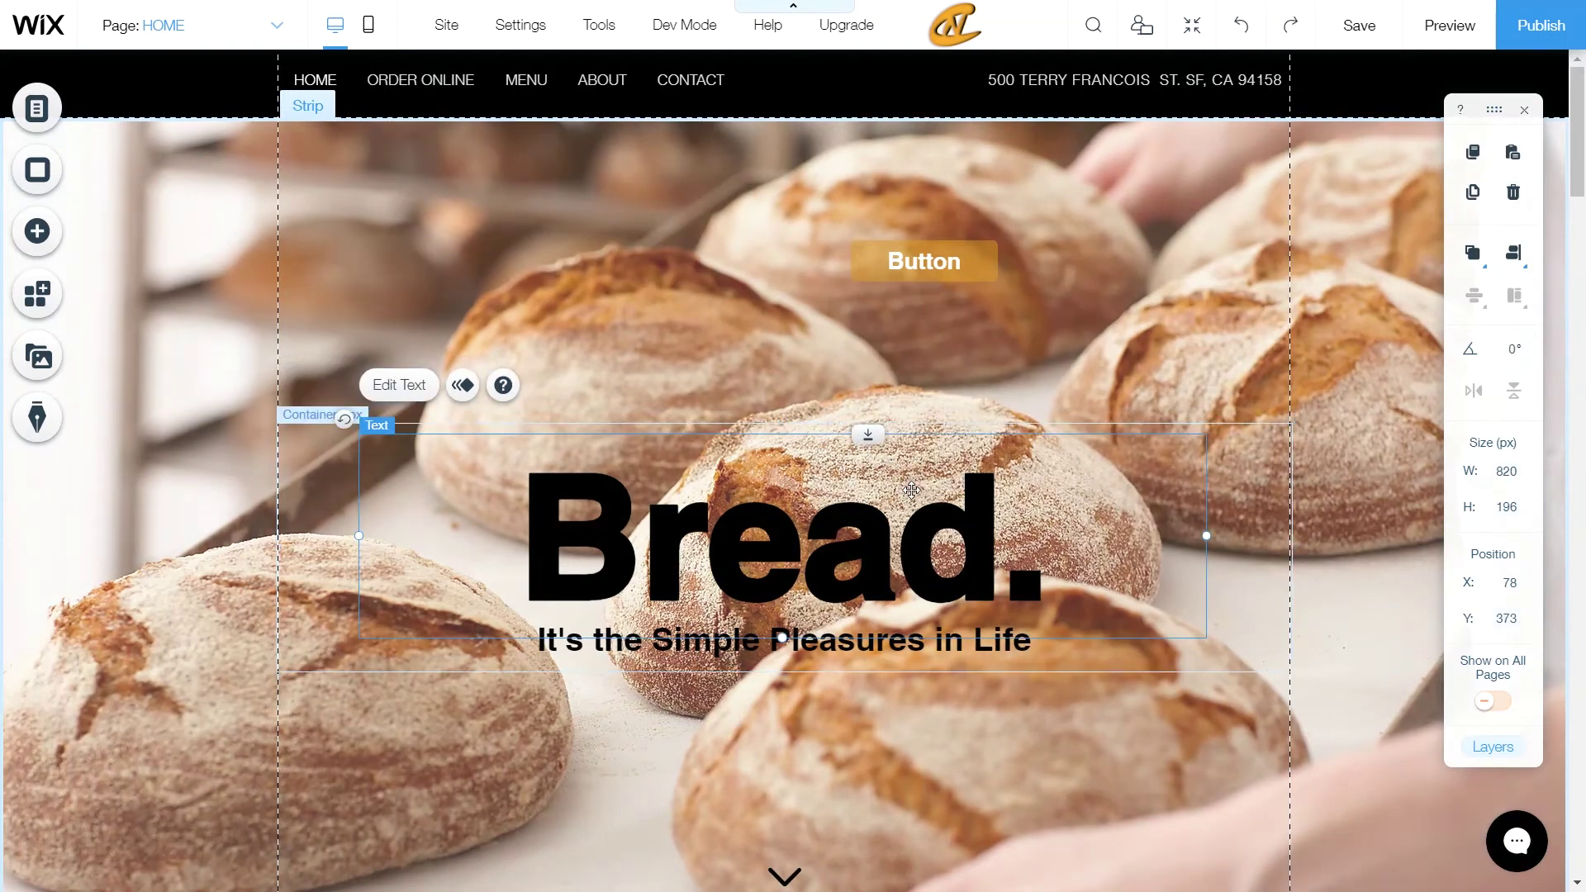
{"action": "left_click", "coordinate": [1468, 256]}
{"action": "left_click", "coordinate": [1468, 295]}
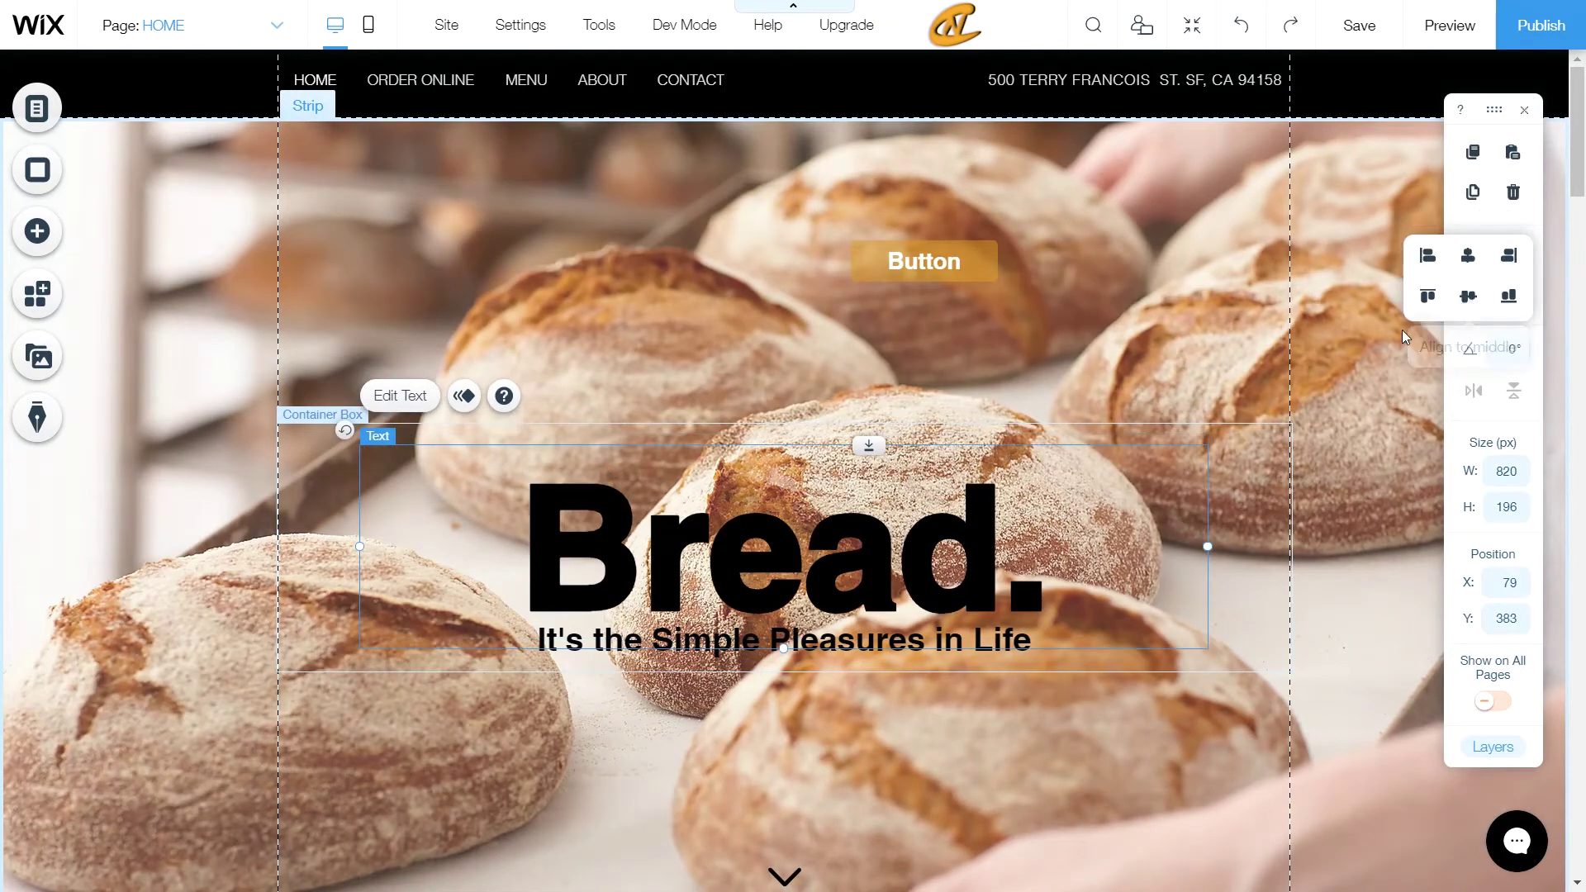
Center the "It's the Simple Pleasures in Life" tagline horizontally in the container box
{"action": "left_click", "coordinate": [1229, 634]}
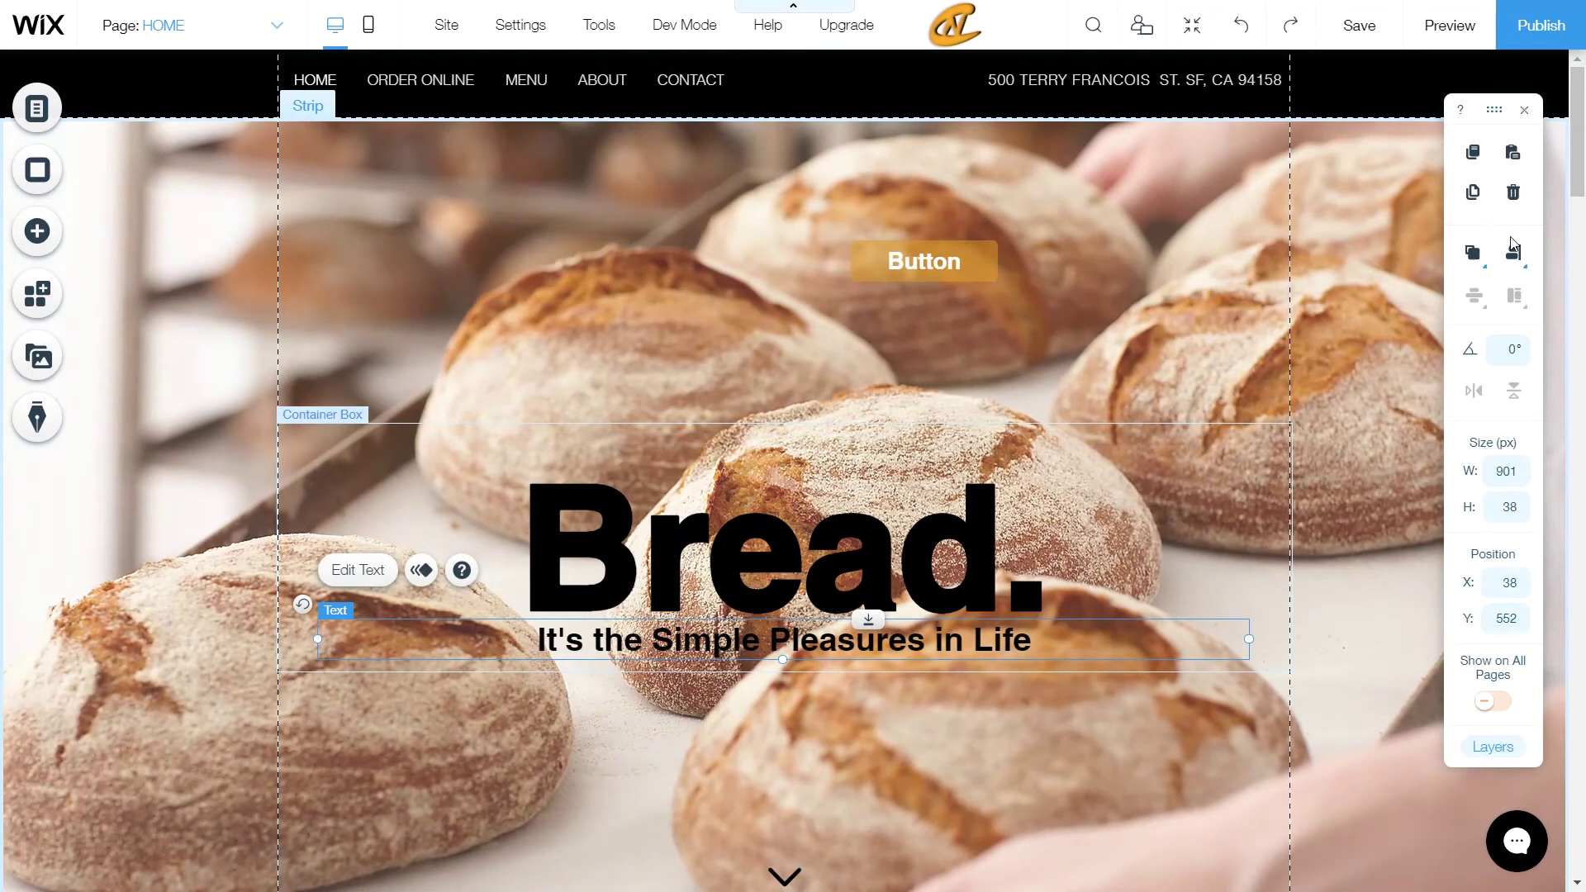
{"action": "mouse_move", "coordinate": [1512, 252]}
{"action": "left_click", "coordinate": [1468, 256]}
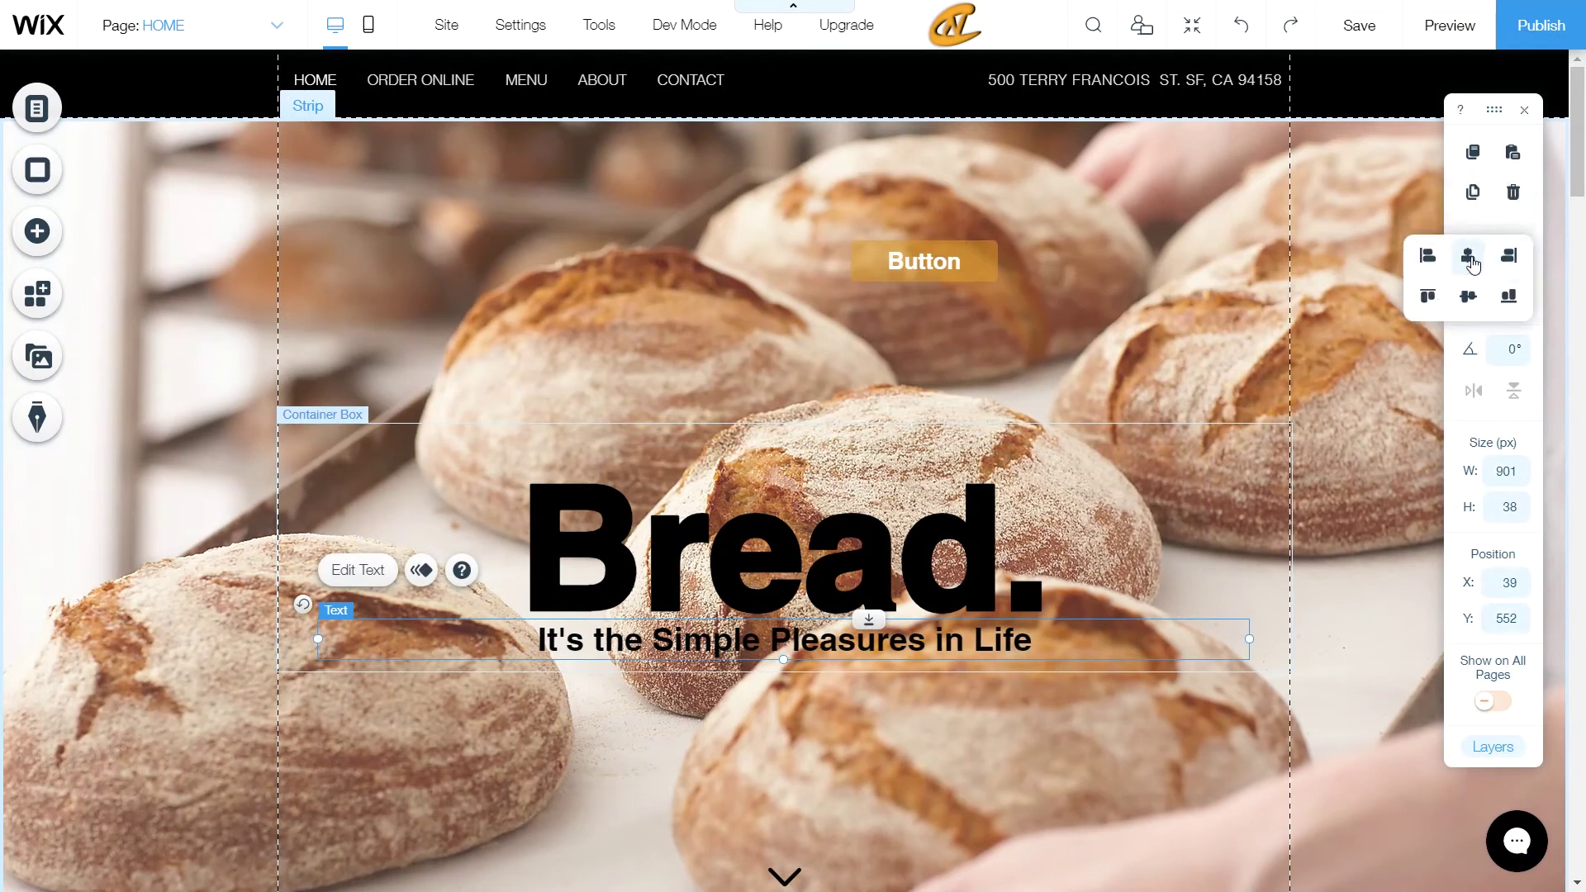
Nudge the Bread heading slightly upward inside the container box and select the box
{"action": "left_click", "coordinate": [1052, 376]}
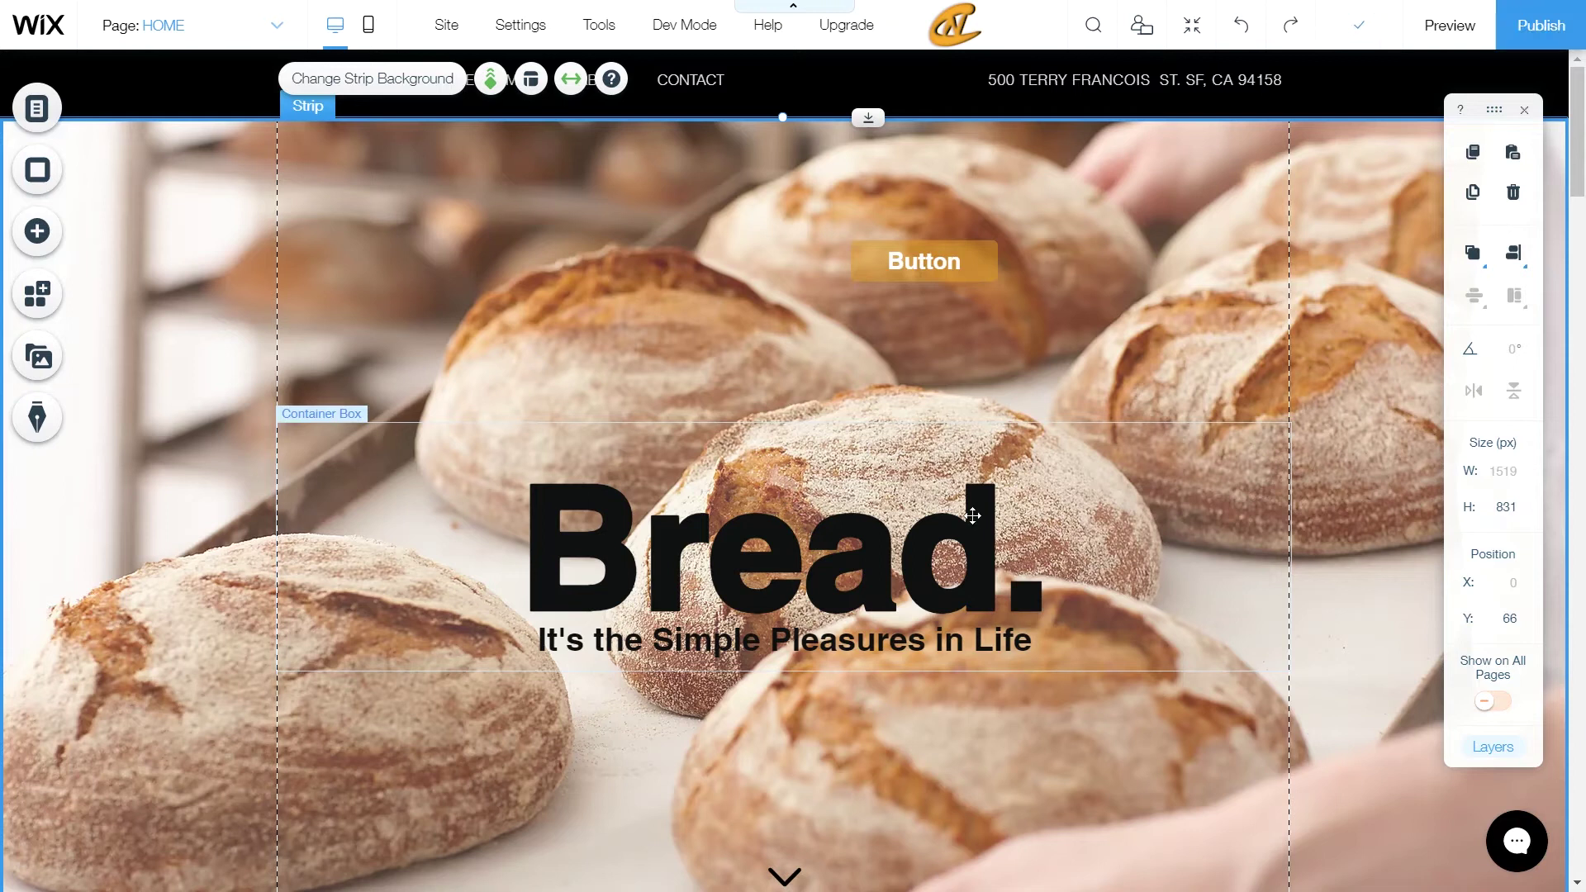
{"action": "left_click", "coordinate": [869, 547]}
{"action": "left_click_drag", "start_coordinate": [869, 547], "coordinate": [870, 539]}
{"action": "left_click", "coordinate": [1203, 447]}
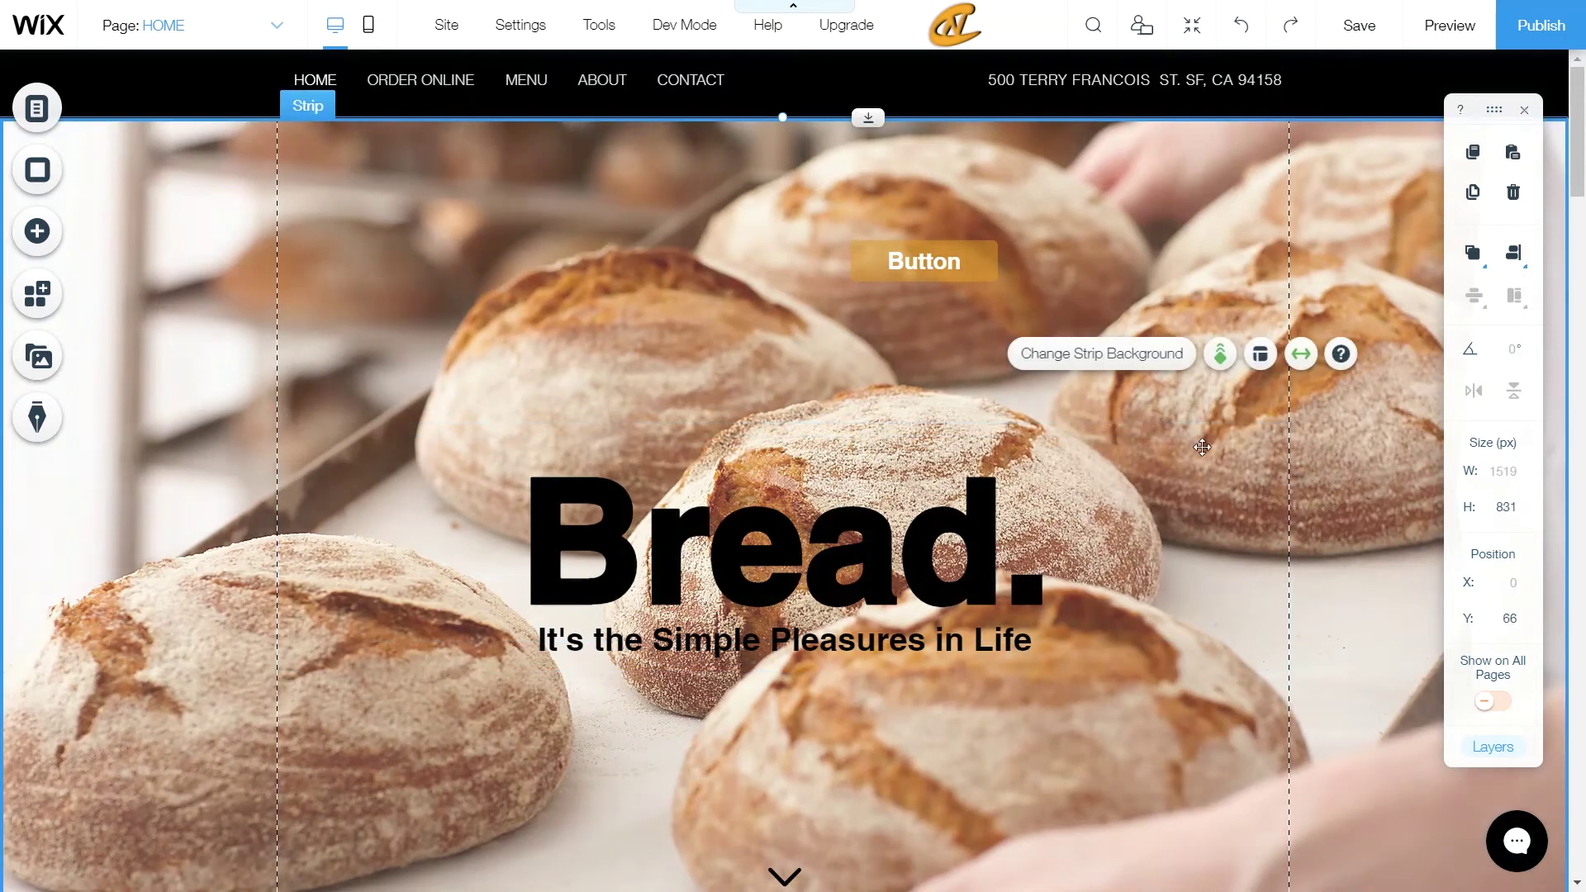
{"action": "left_click", "coordinate": [1242, 456]}
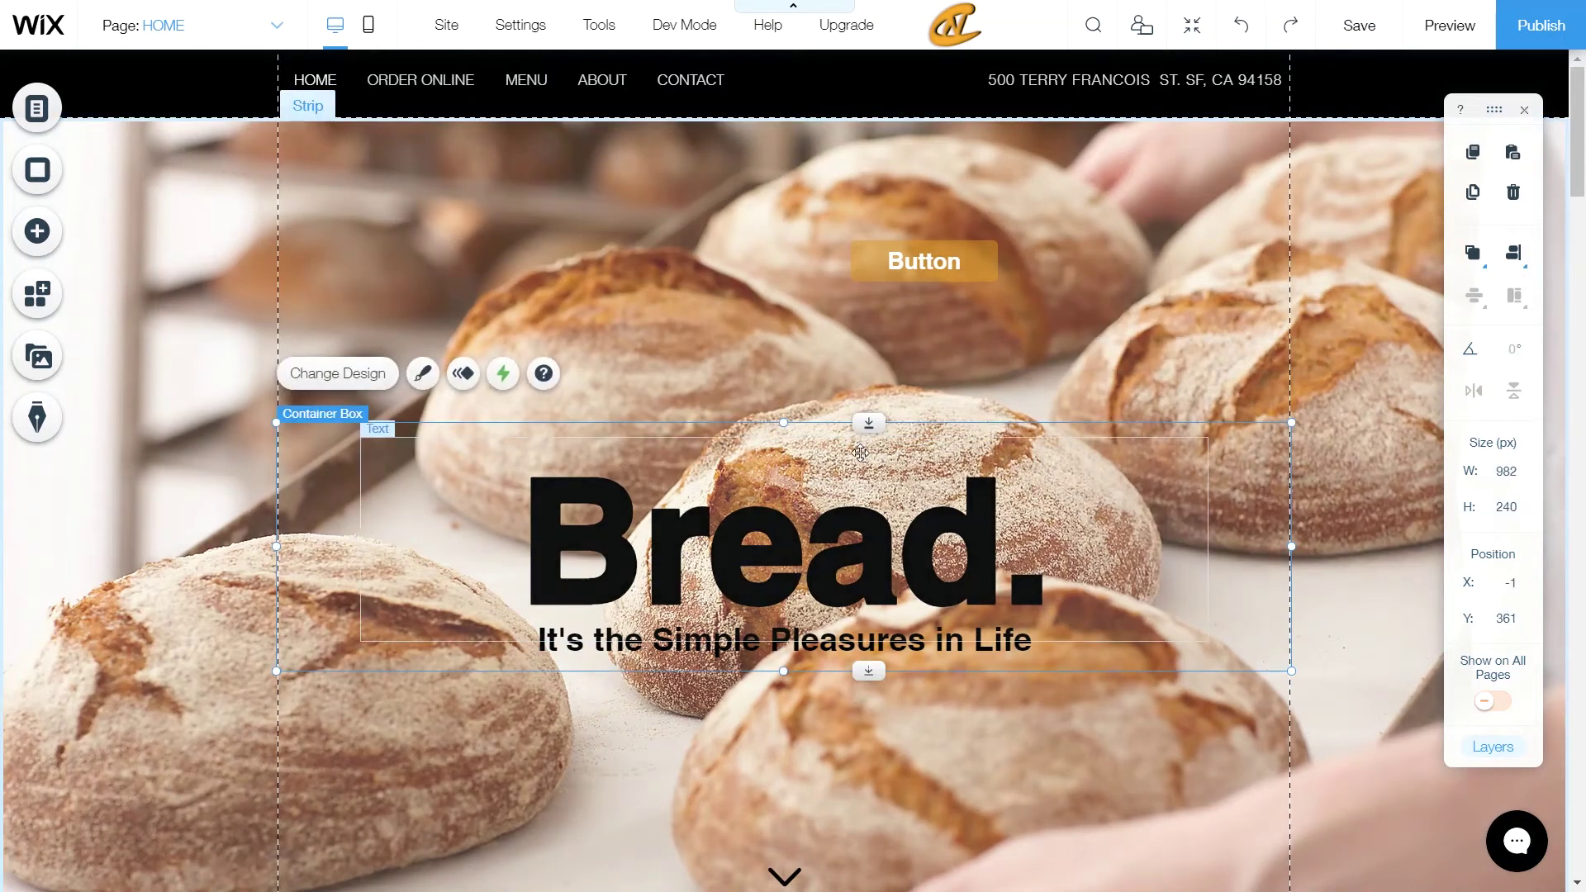
Edit the container box's On Hover interaction and fill its background with the golden site color #DE9C21
{"action": "left_click", "coordinate": [503, 373]}
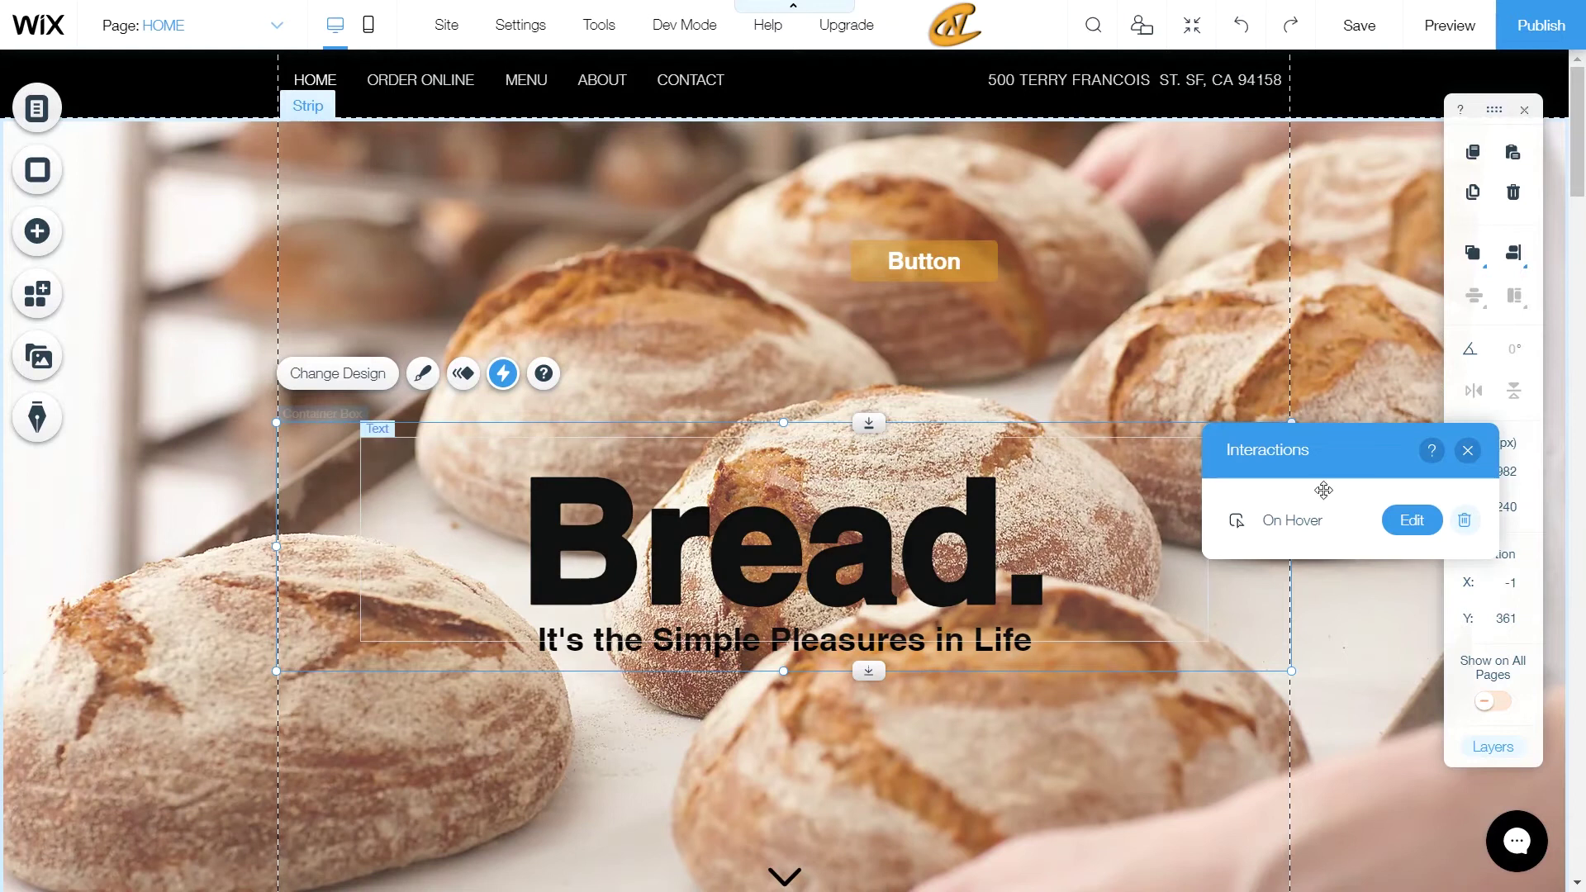
{"action": "left_click", "coordinate": [1412, 519]}
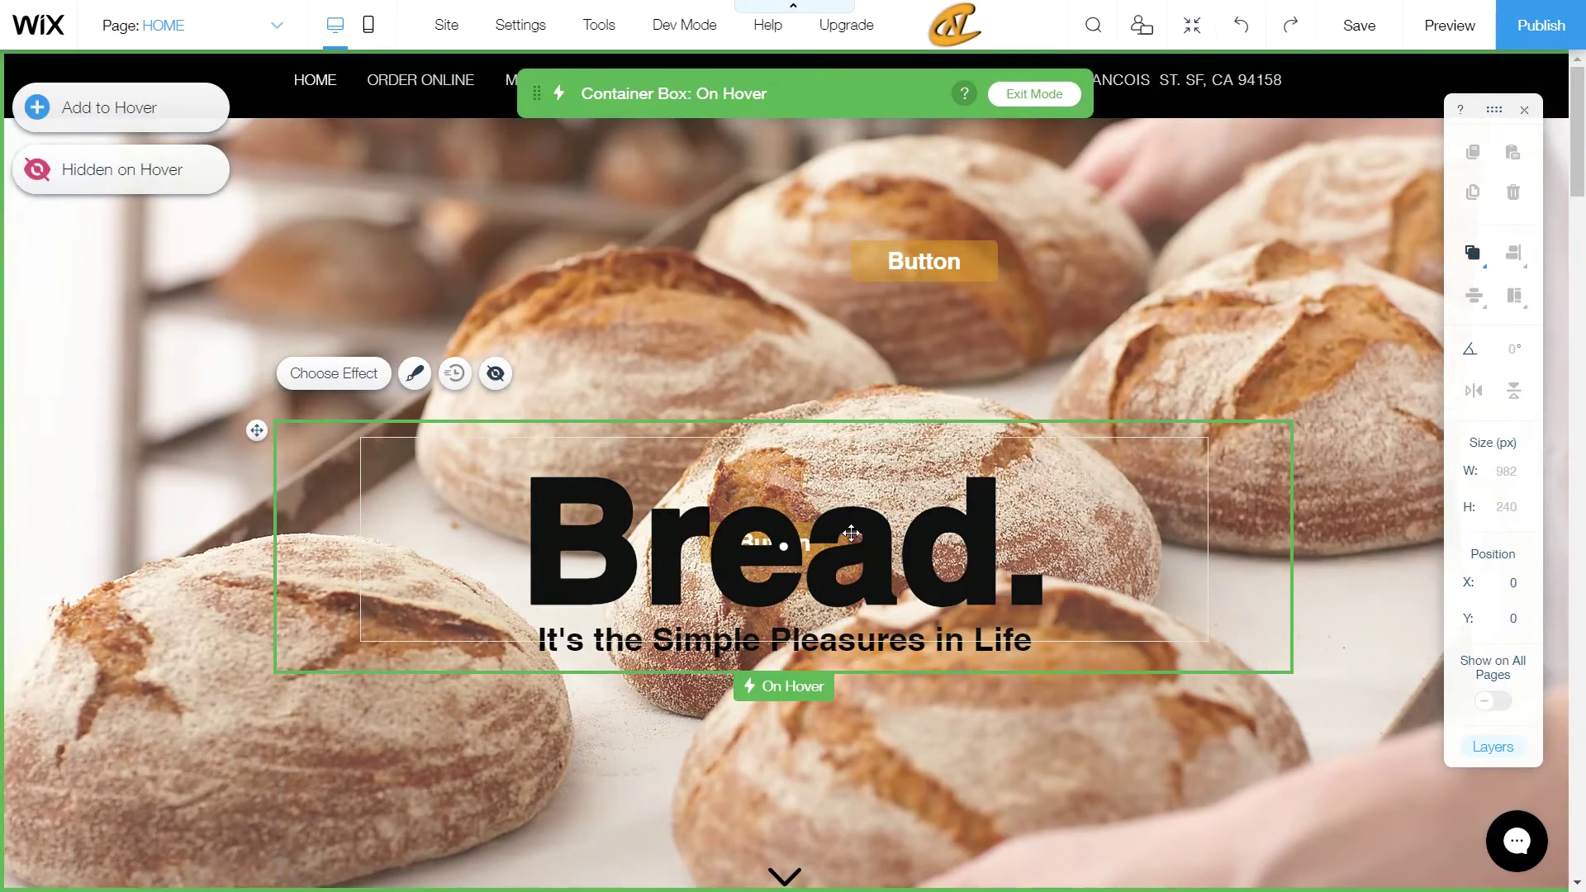
{"action": "left_click", "coordinate": [414, 376]}
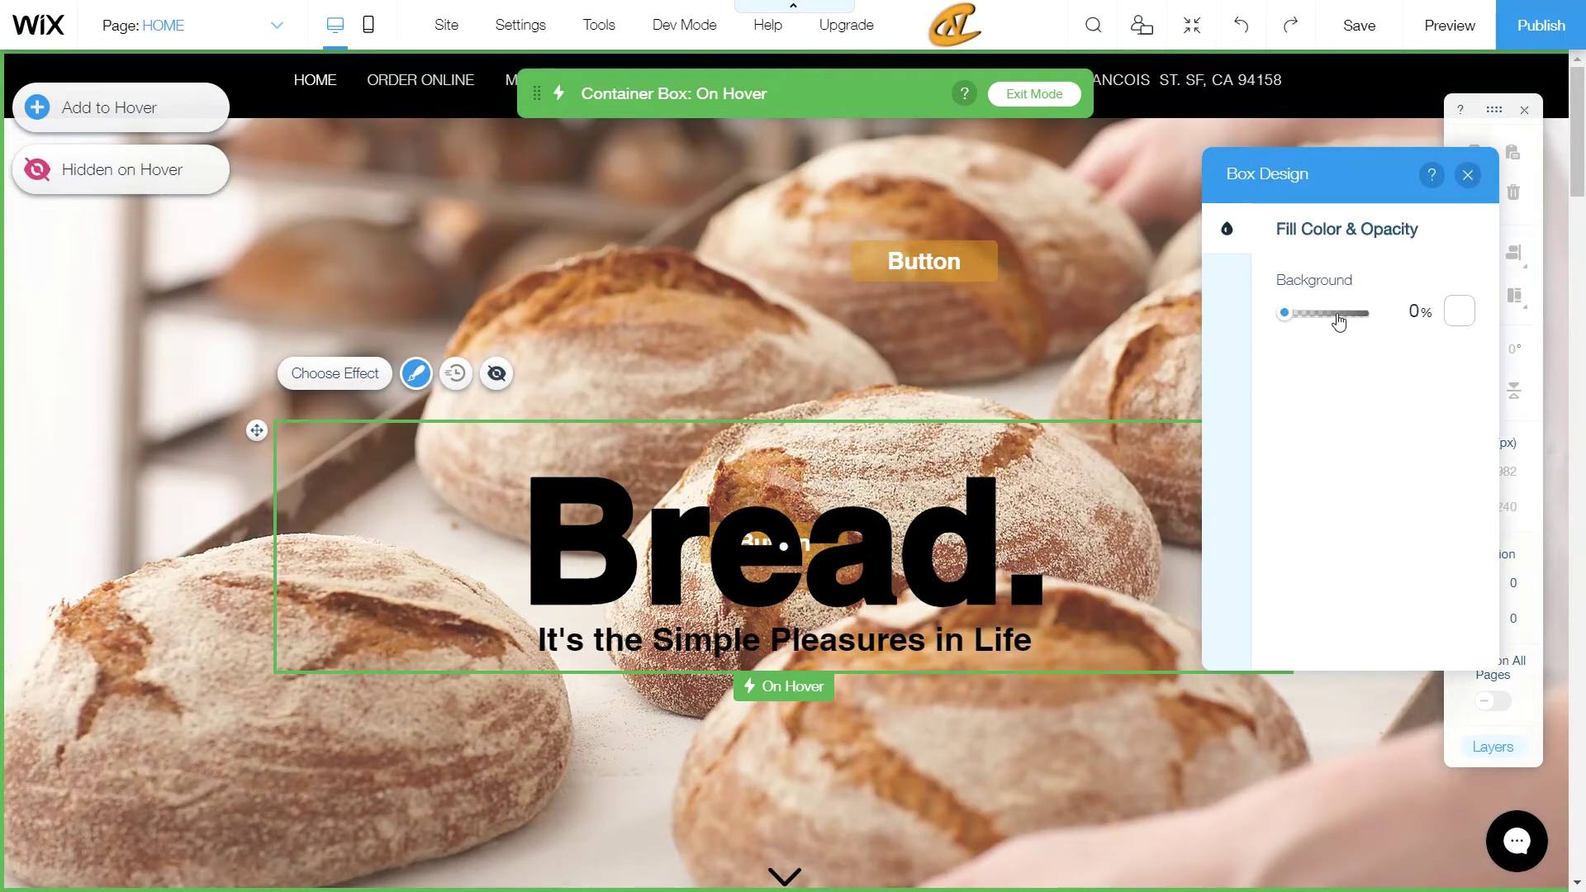
{"action": "left_click", "coordinate": [1455, 314]}
{"action": "left_click", "coordinate": [1522, 472]}
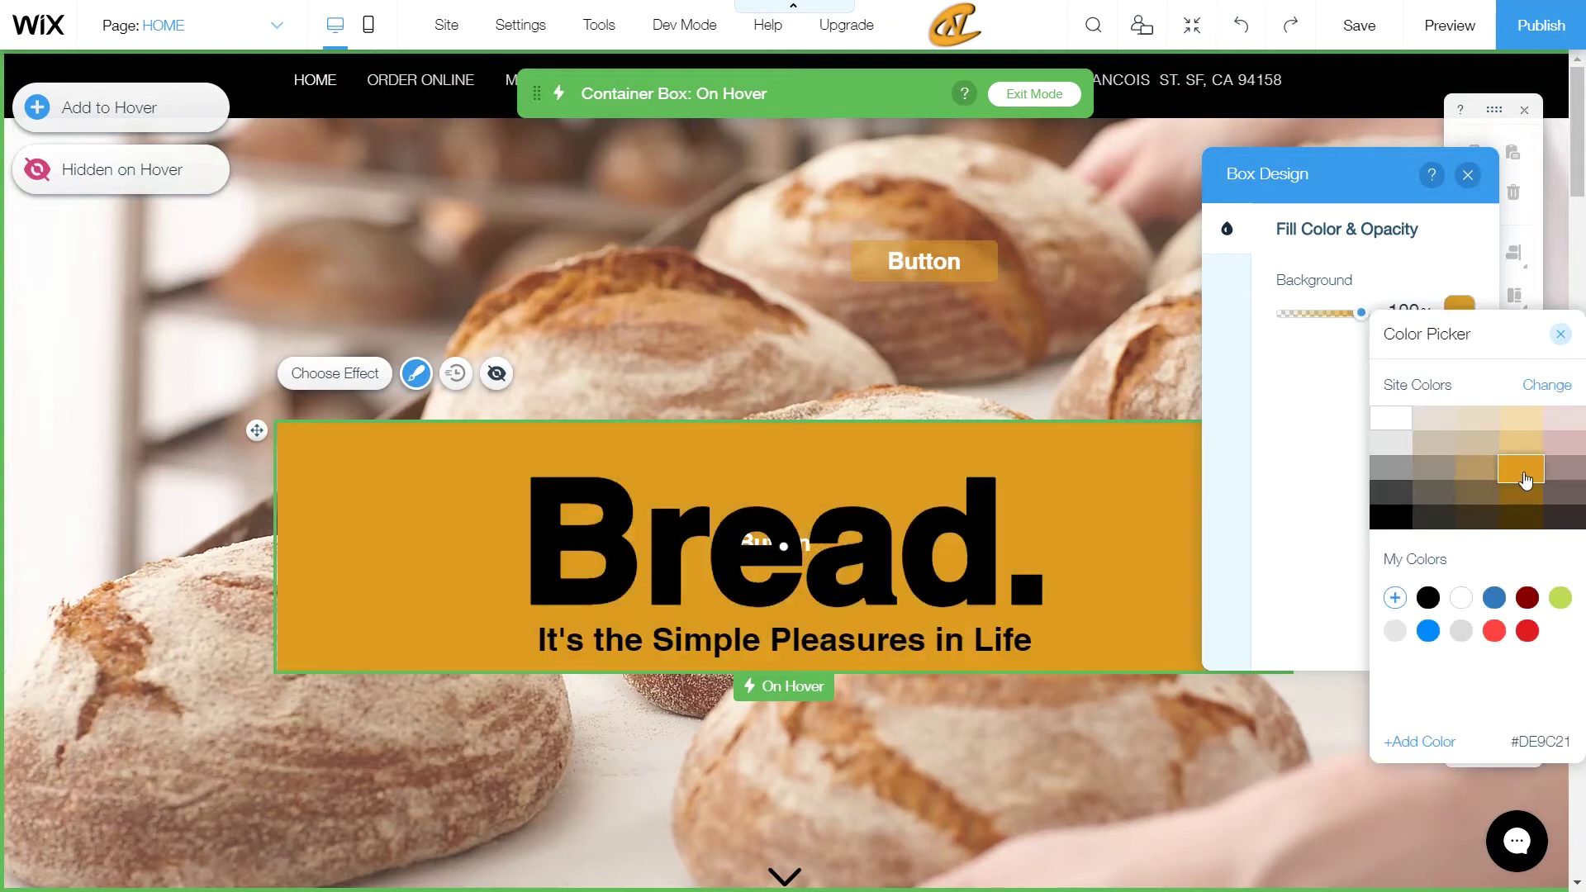
{"action": "left_click", "coordinate": [1561, 334]}
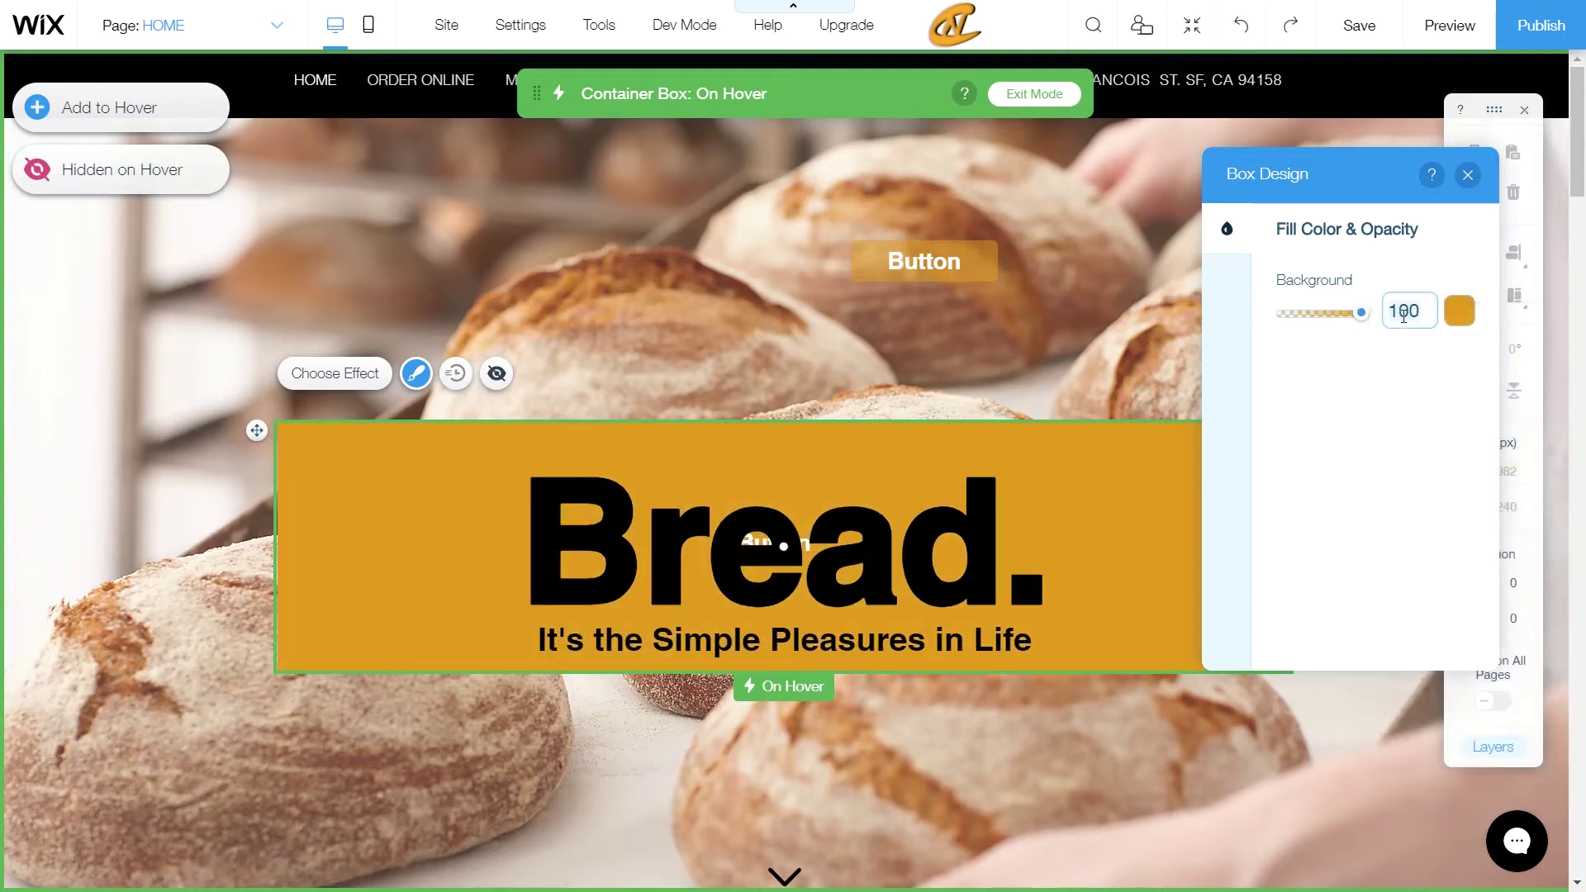
Set the hover background opacity of the container box to 20%
{"action": "double_click", "coordinate": [1403, 316]}
{"action": "type", "text": "20"}
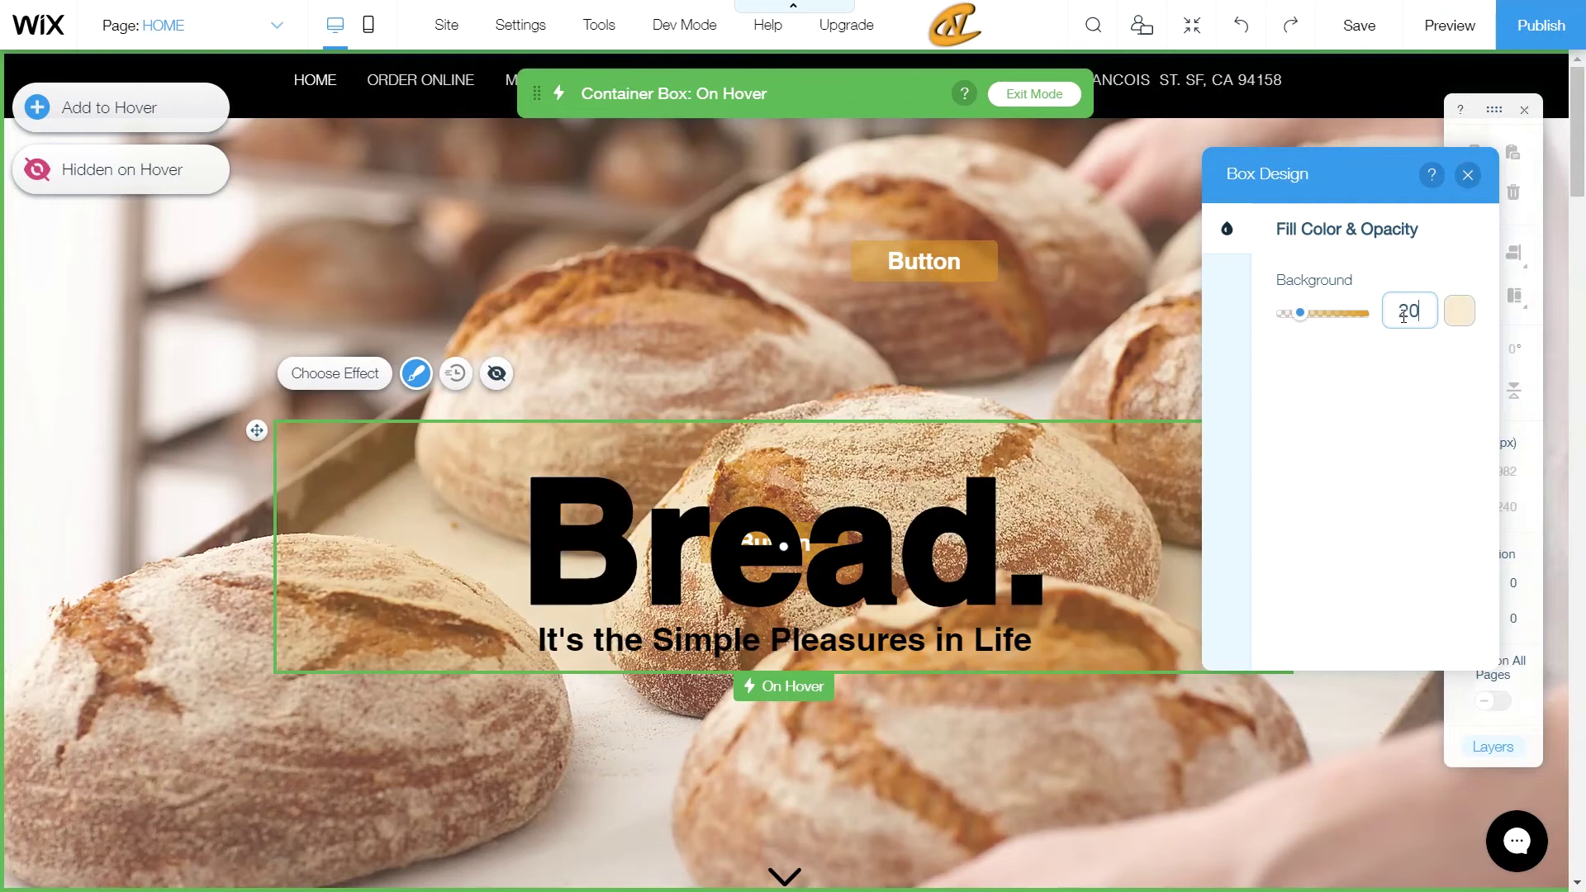
{"action": "key", "text": "Return"}
{"action": "left_click", "coordinate": [1468, 174]}
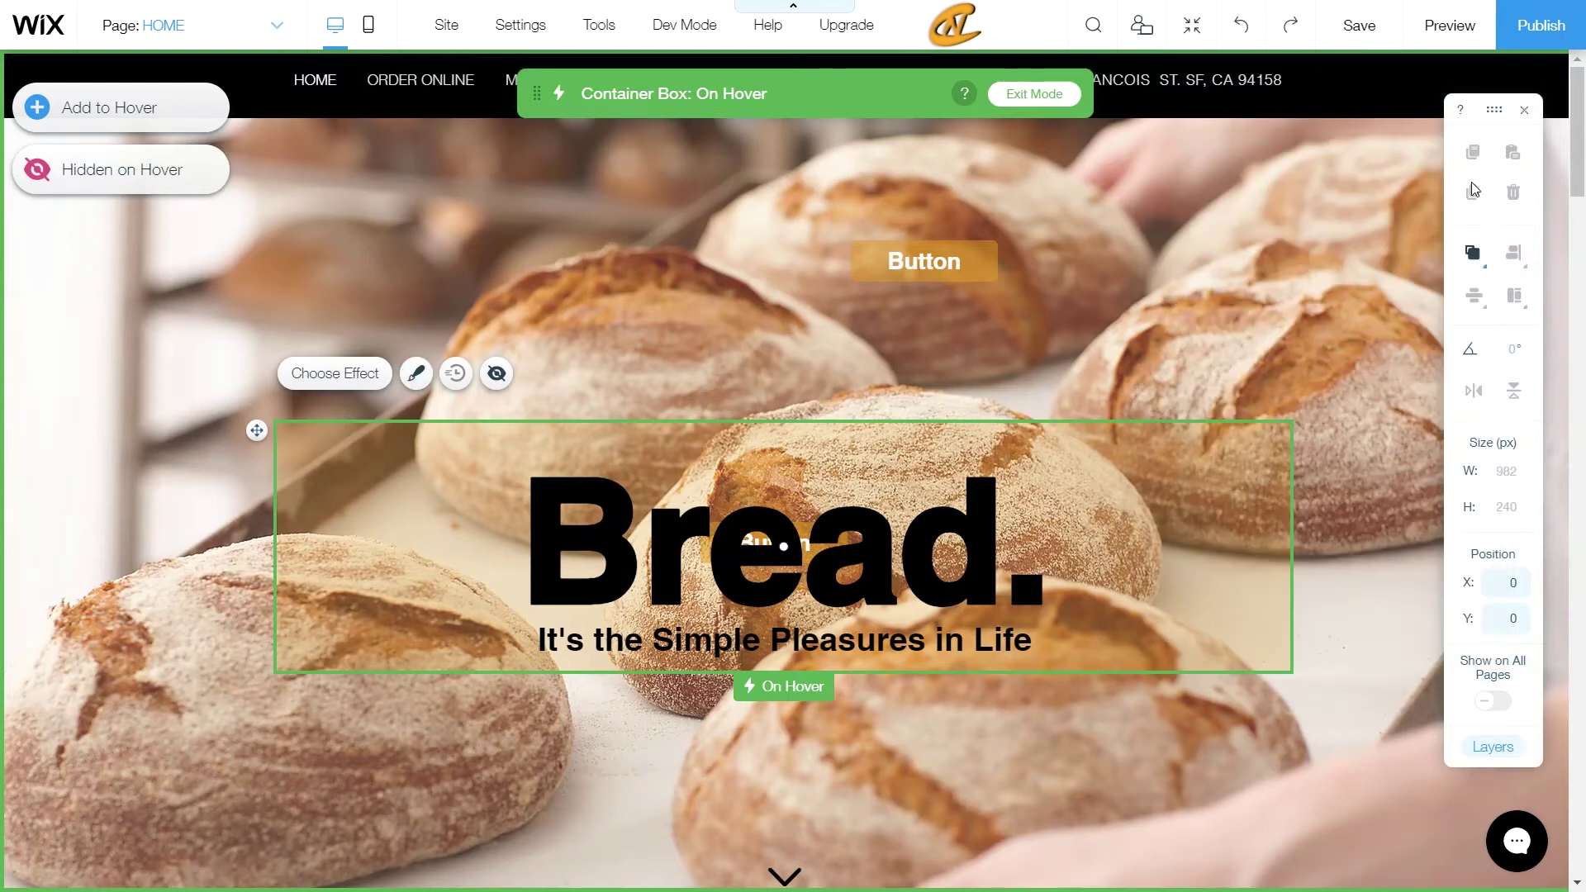
Give the container box a Custom hover effect with its starting point at the bottom center
{"action": "left_click", "coordinate": [354, 376]}
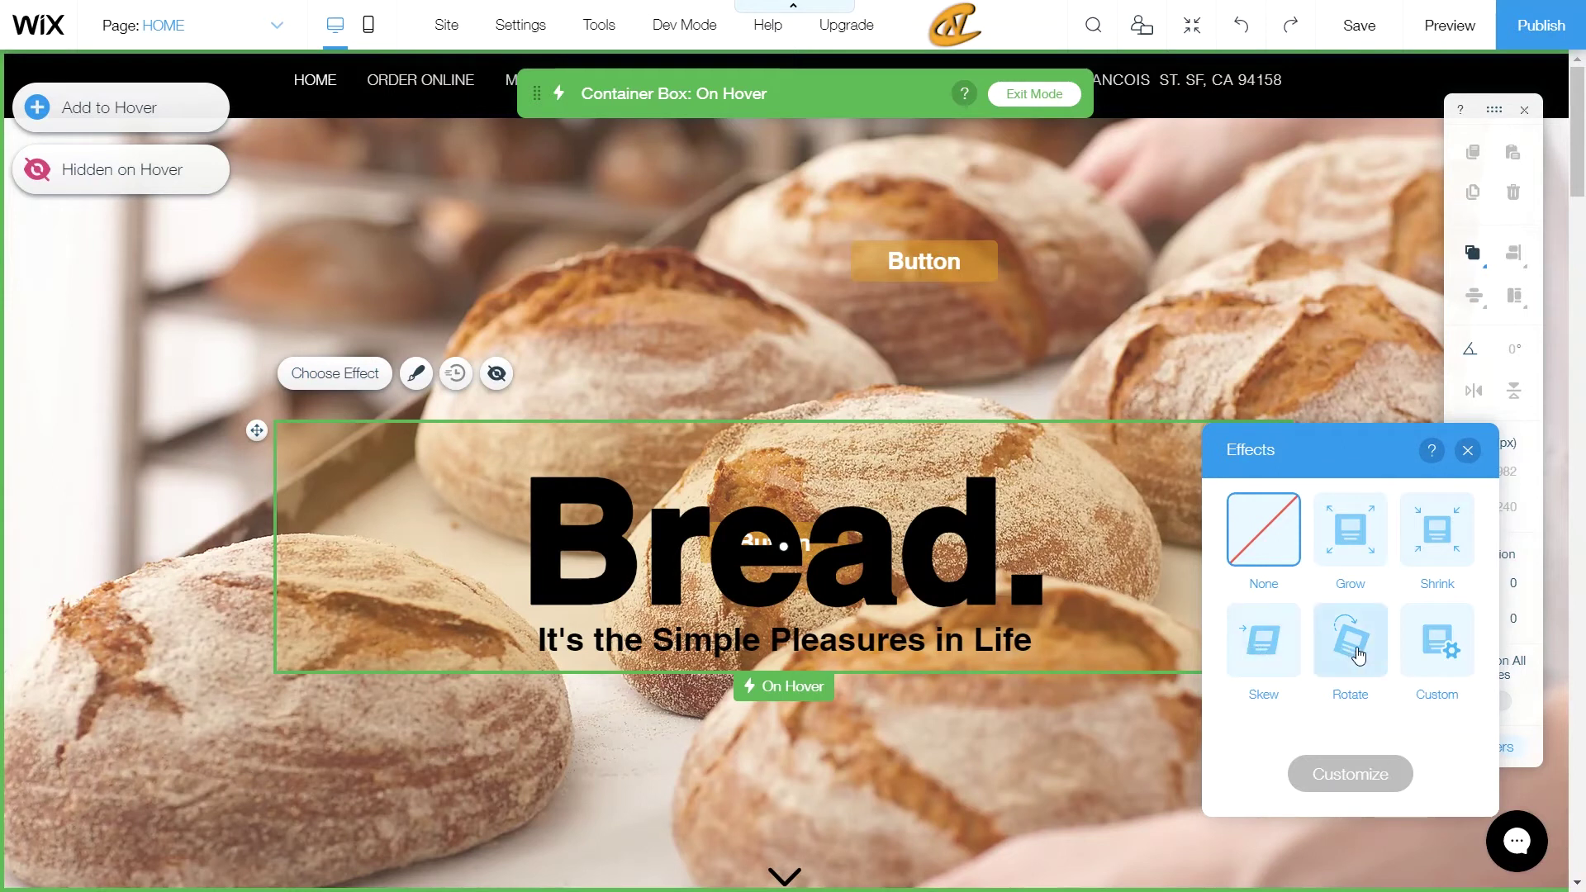
{"action": "left_click", "coordinate": [1447, 646]}
{"action": "scroll", "coordinate": [1321, 601], "scroll_direction": "down", "scroll_amount": 1}
{"action": "scroll", "coordinate": [1320, 601], "scroll_direction": "down", "scroll_amount": 1}
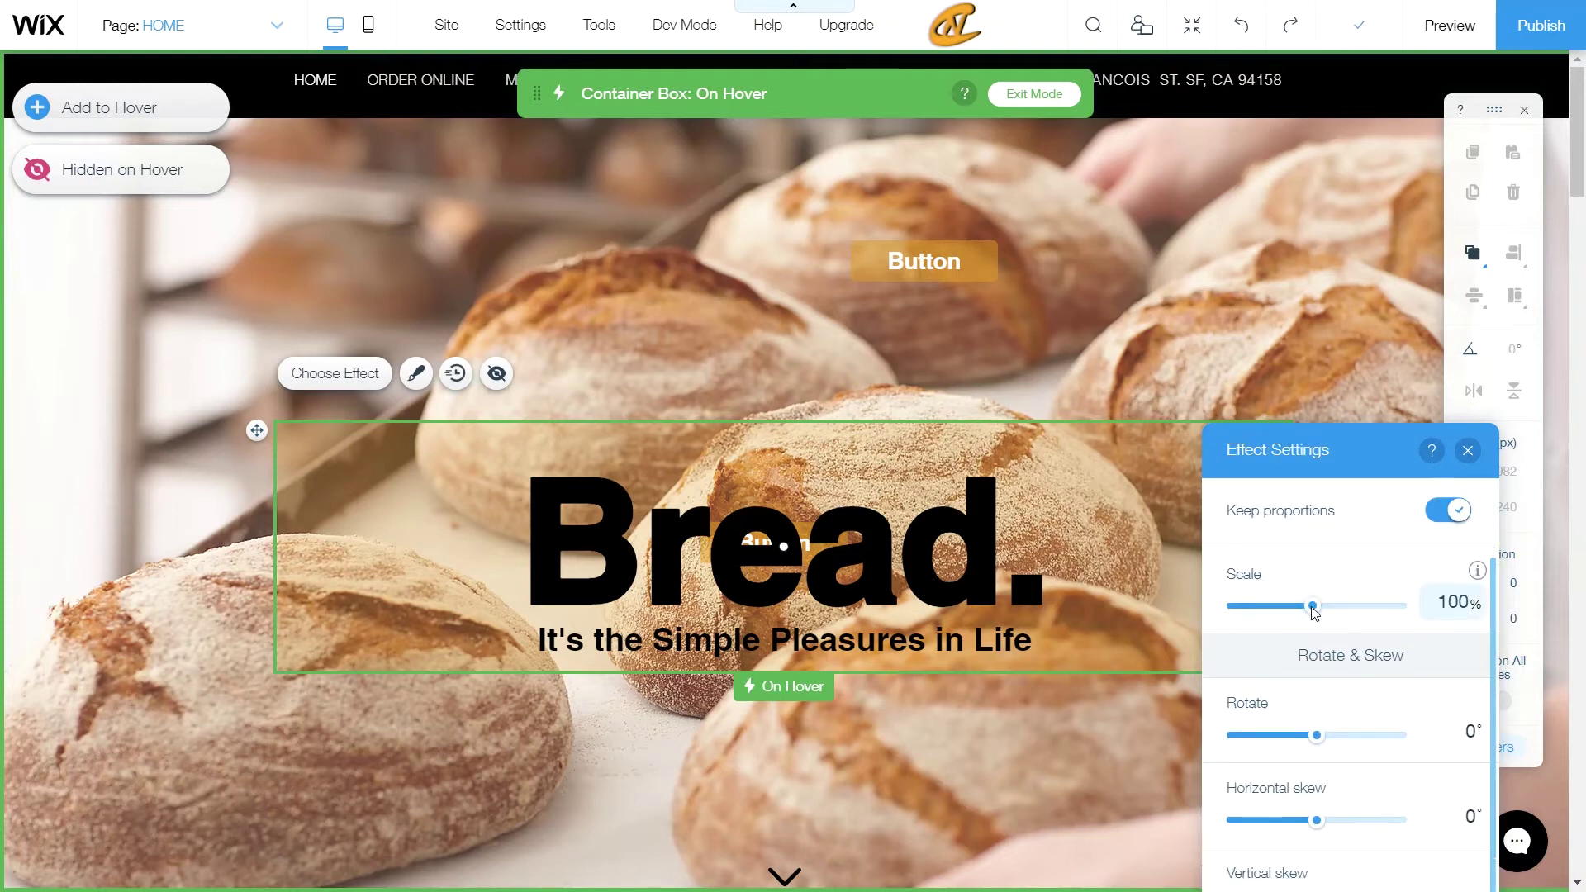
{"action": "scroll", "coordinate": [1313, 611], "scroll_direction": "down", "scroll_amount": 1}
{"action": "left_click_drag", "start_coordinate": [1339, 456], "coordinate": [1289, 234]}
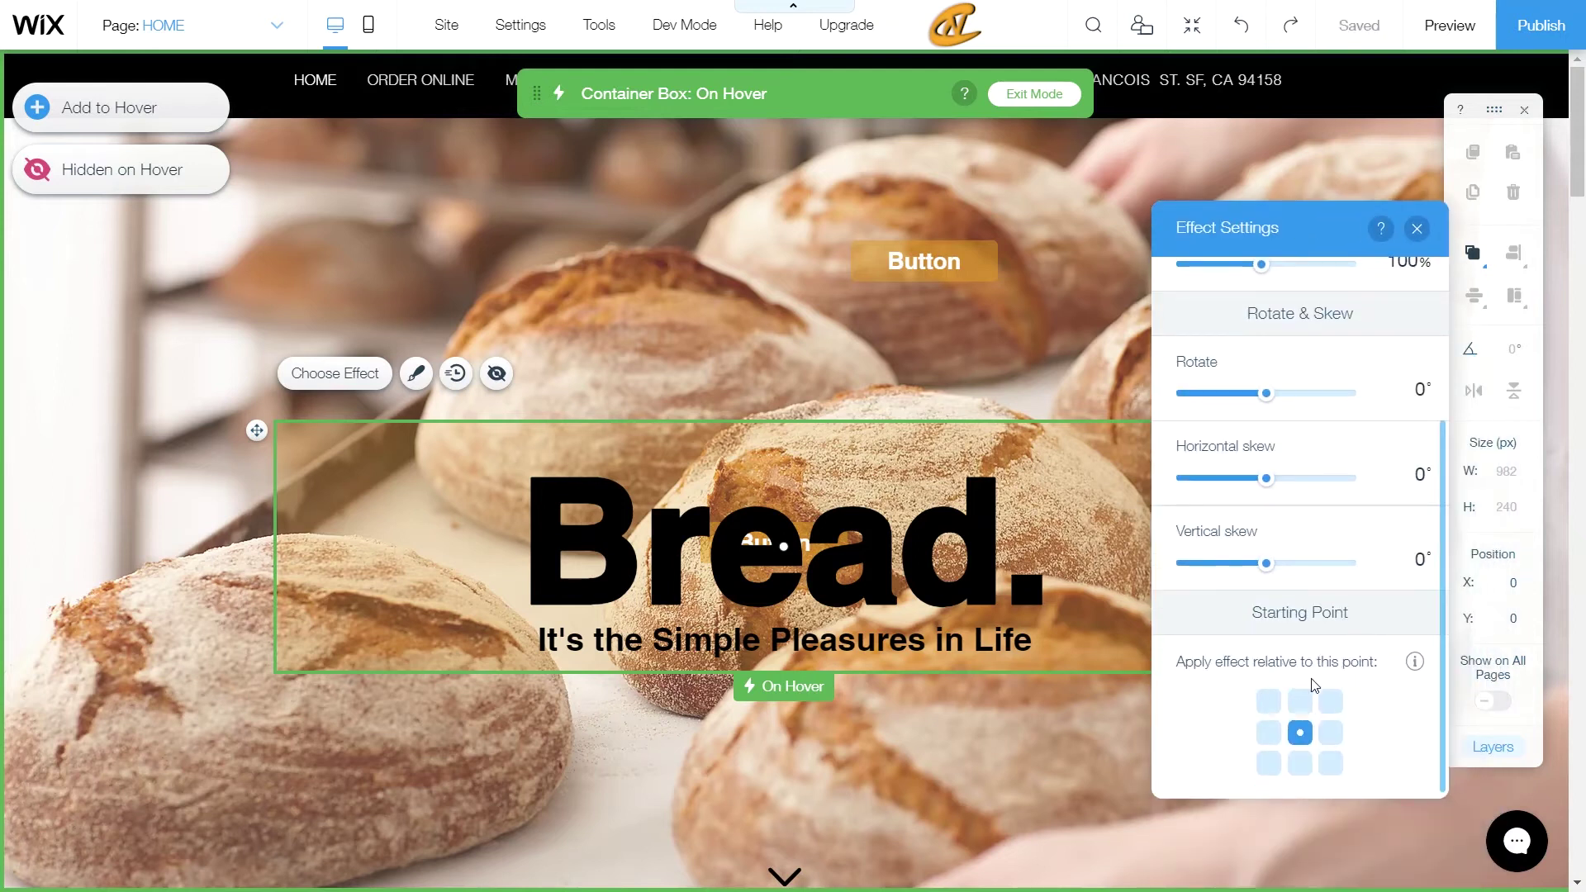
{"action": "left_click", "coordinate": [1302, 768]}
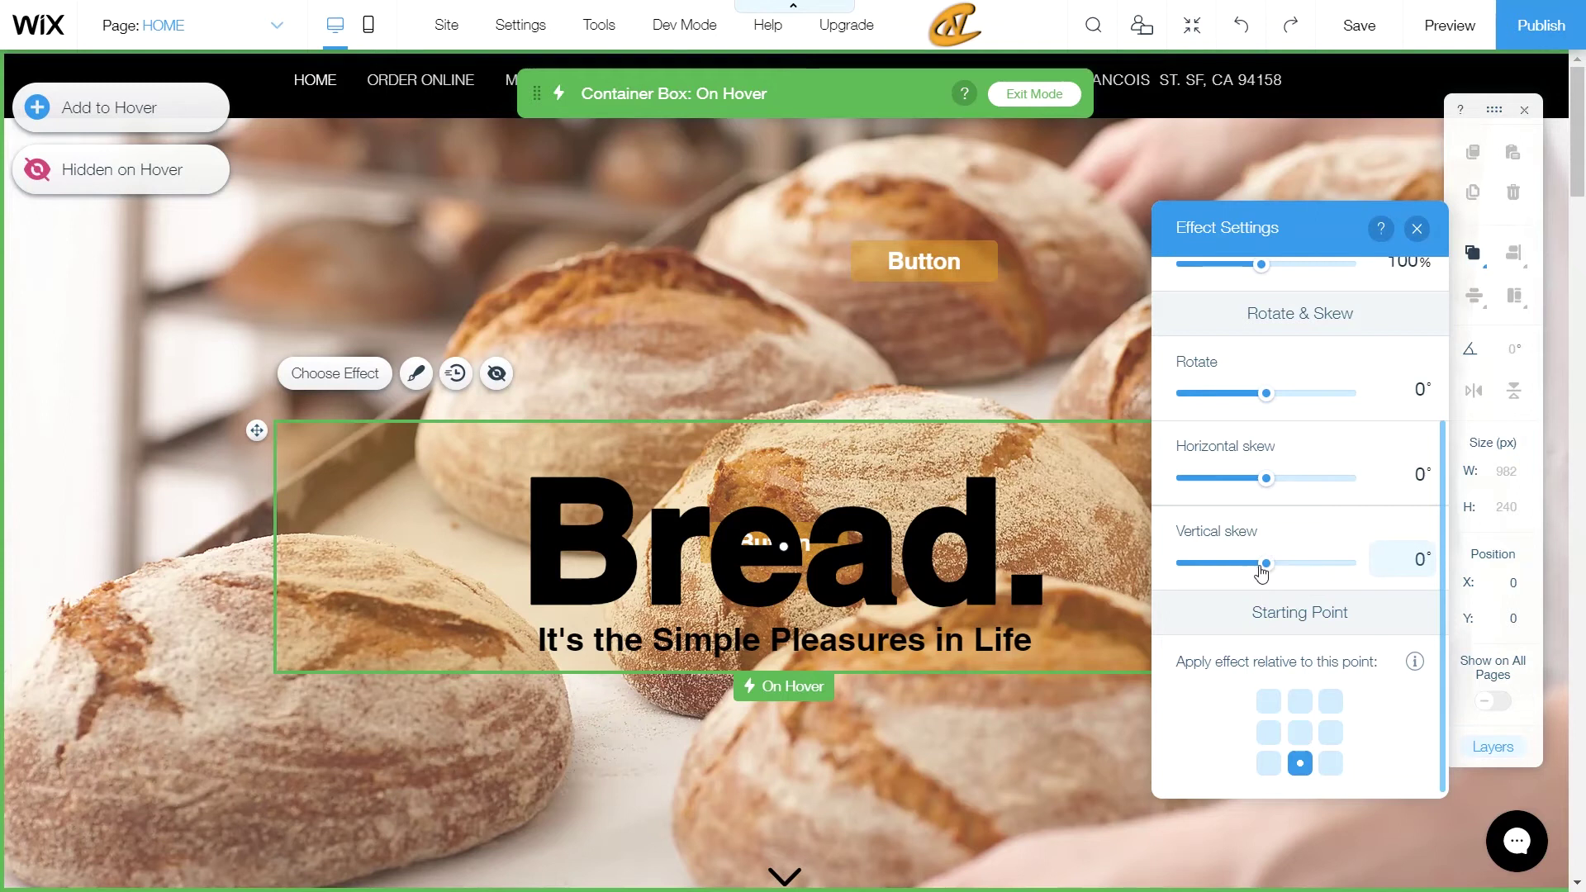
Set the container box's hover effect to a 2° rotation and a proportional scale of 110%
{"action": "left_click_drag", "start_coordinate": [1269, 405], "coordinate": [1268, 406]}
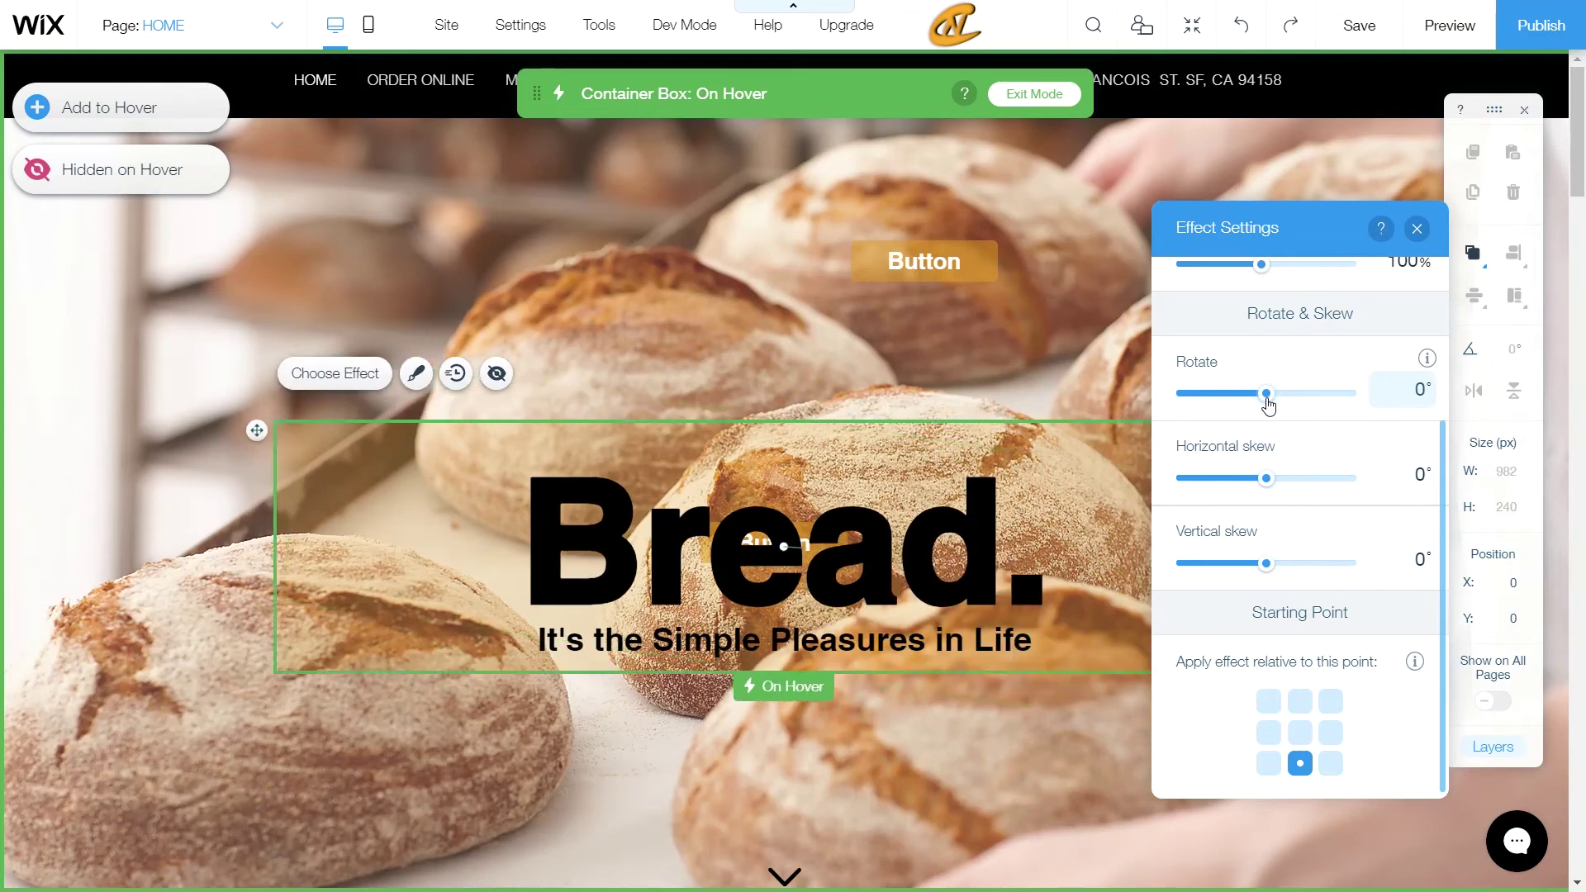
{"action": "left_click", "coordinate": [1391, 391]}
{"action": "type", "text": "2"}
{"action": "key", "text": "Return"}
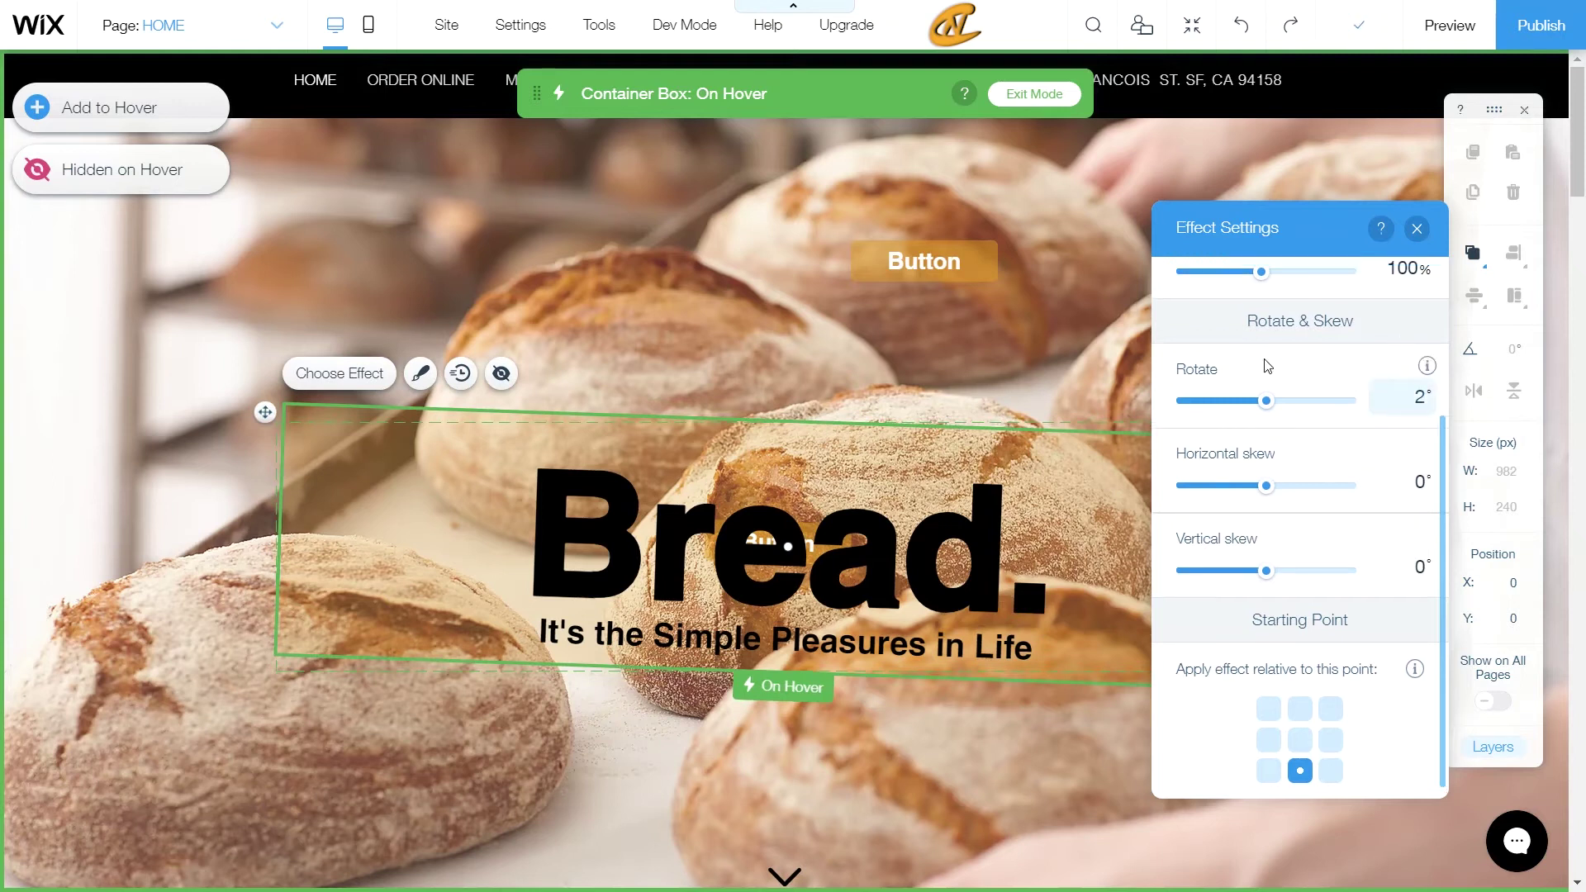
{"action": "scroll", "coordinate": [1265, 366], "scroll_direction": "up", "scroll_amount": 2}
{"action": "left_click_drag", "start_coordinate": [1265, 366], "coordinate": [1274, 368]}
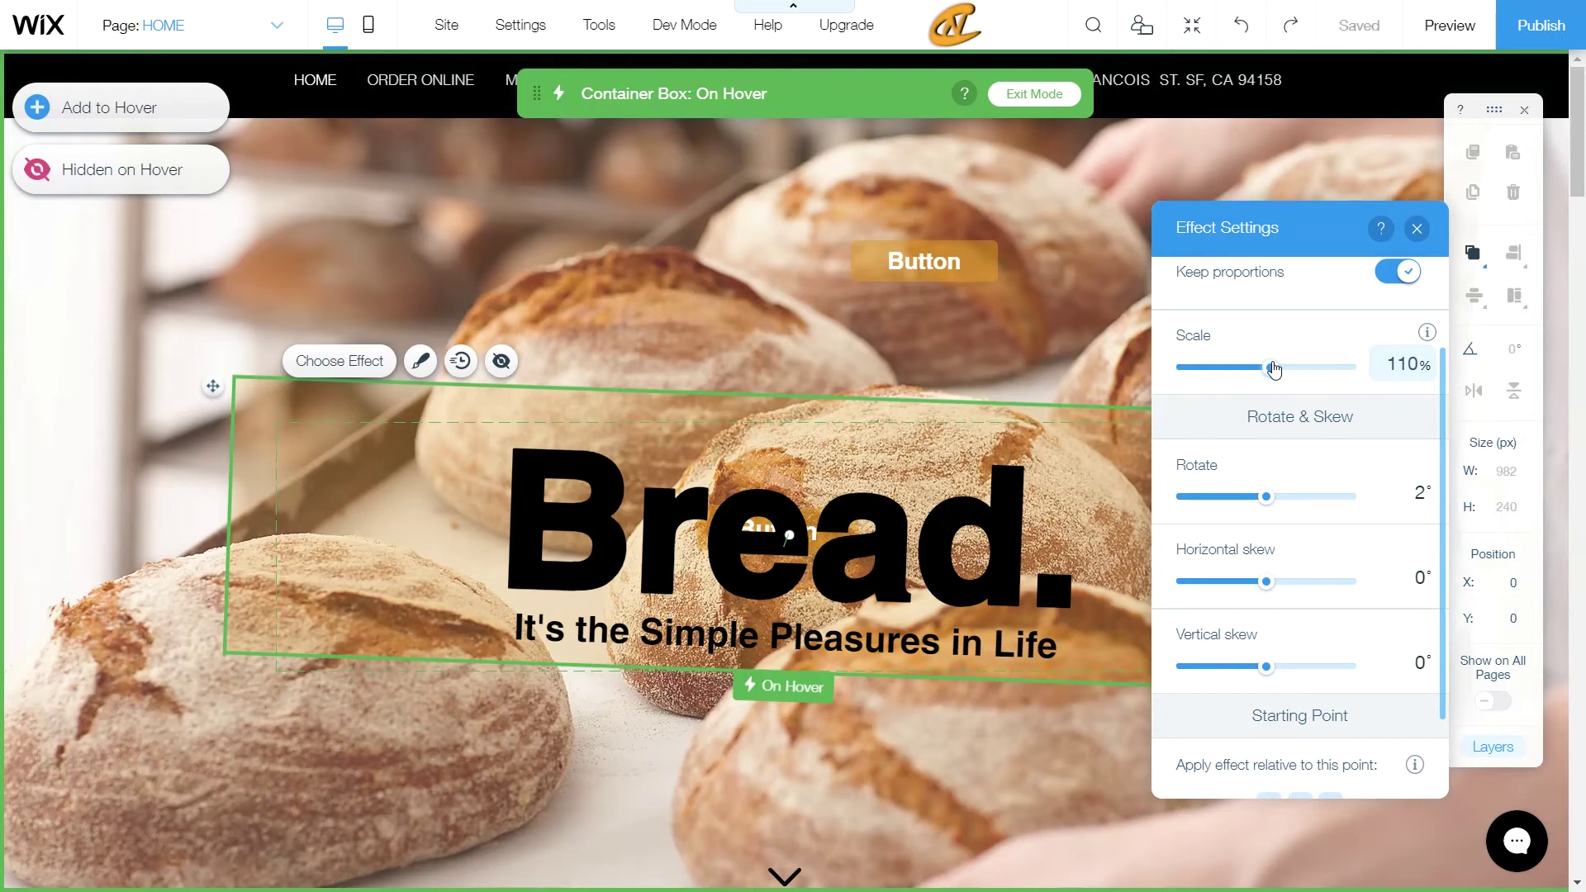
{"action": "scroll", "coordinate": [1310, 366], "scroll_direction": "up", "scroll_amount": 2}
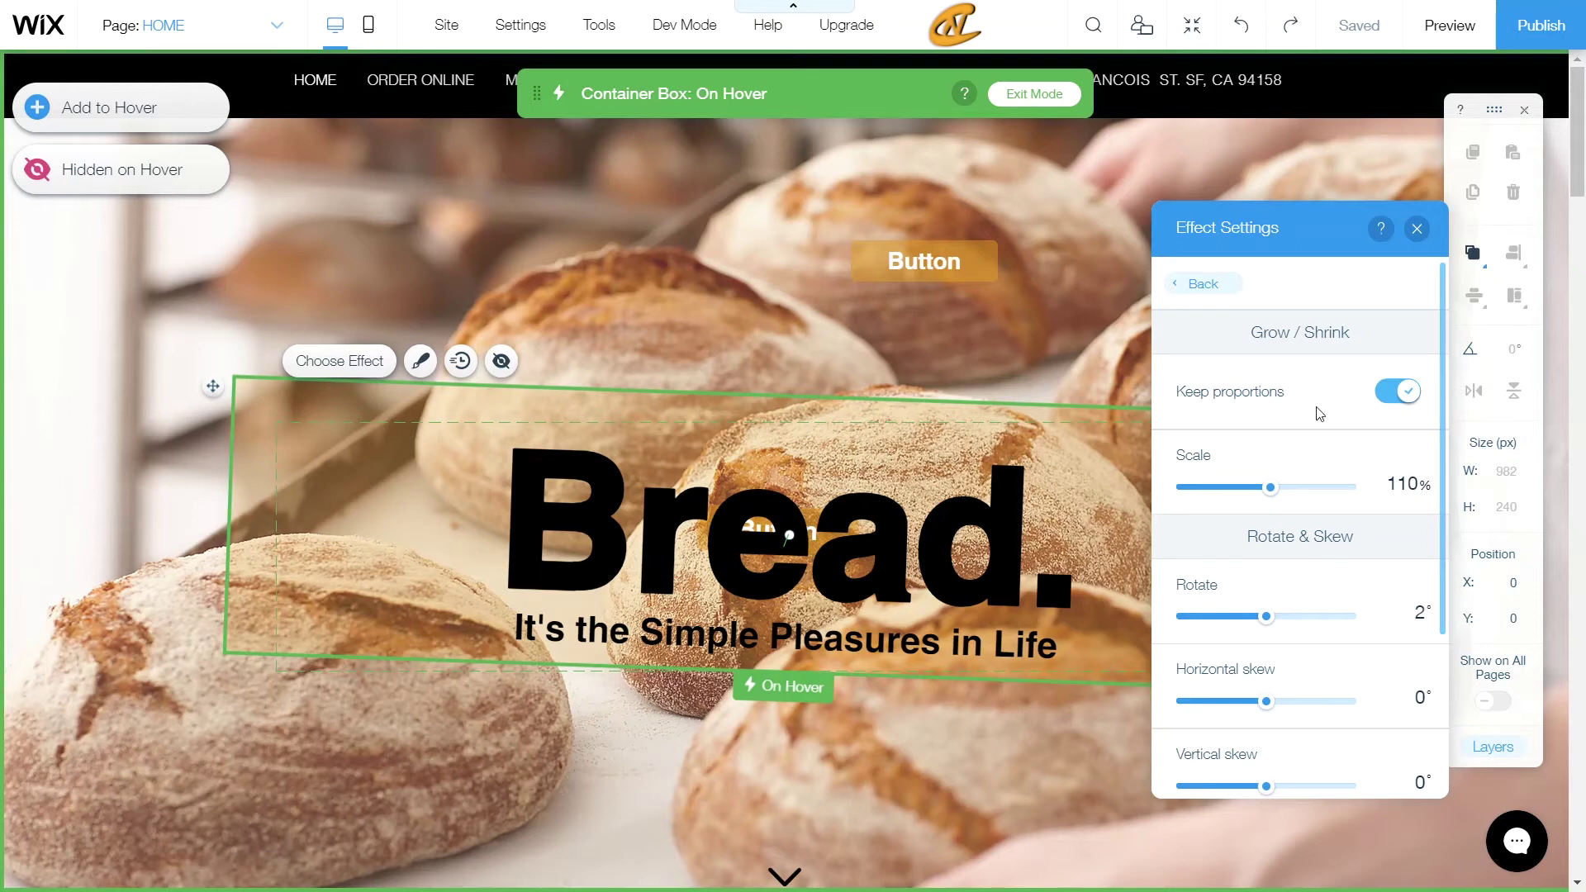
{"action": "left_click", "coordinate": [1401, 394]}
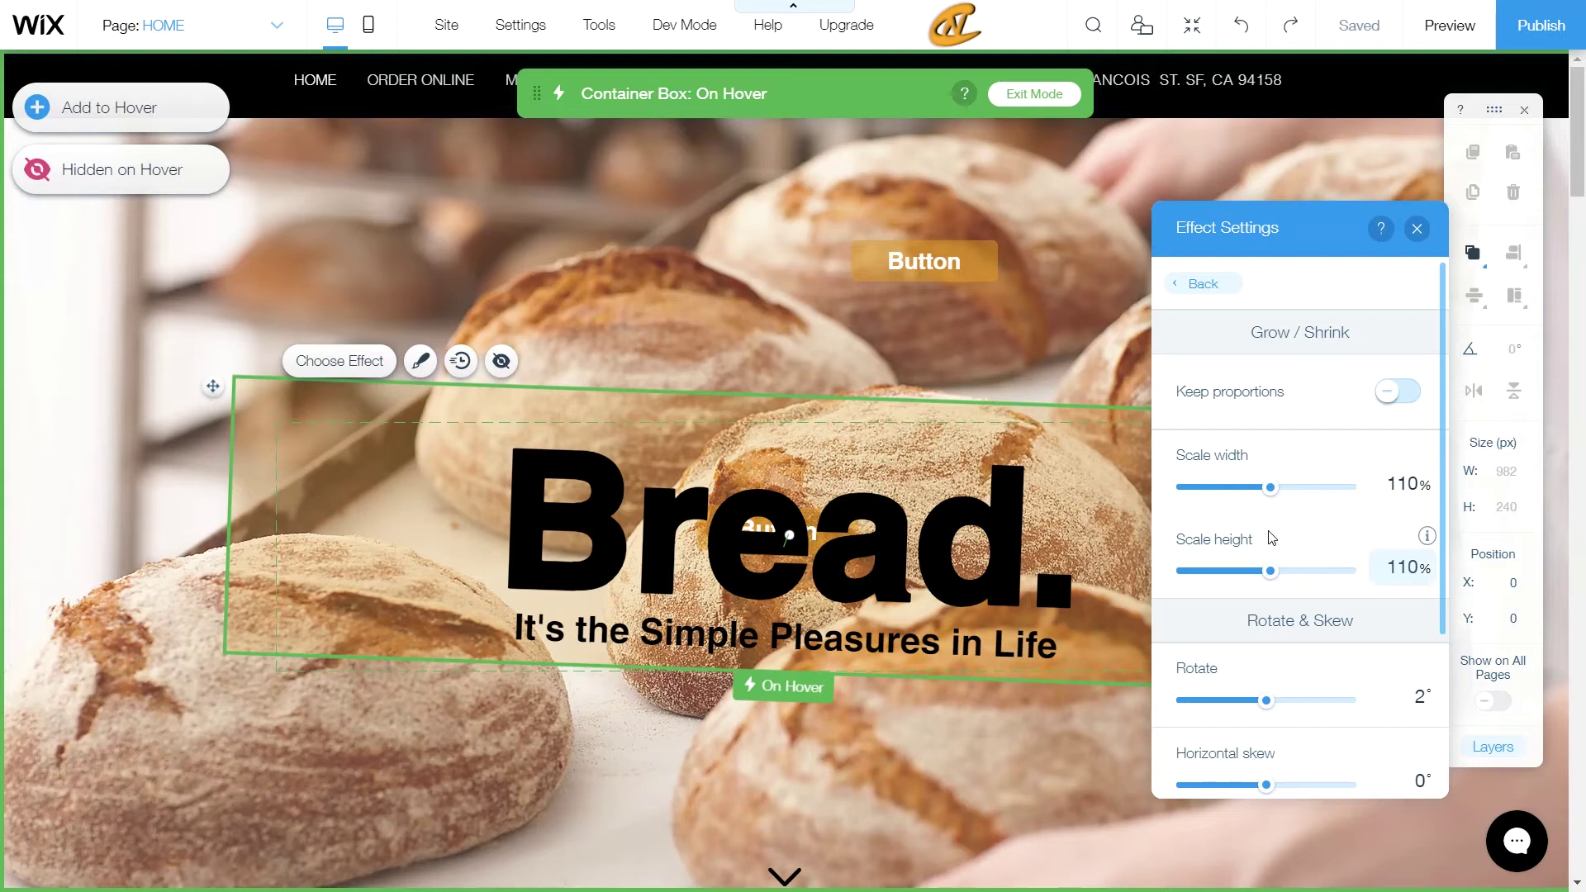
{"action": "left_click", "coordinate": [1398, 392]}
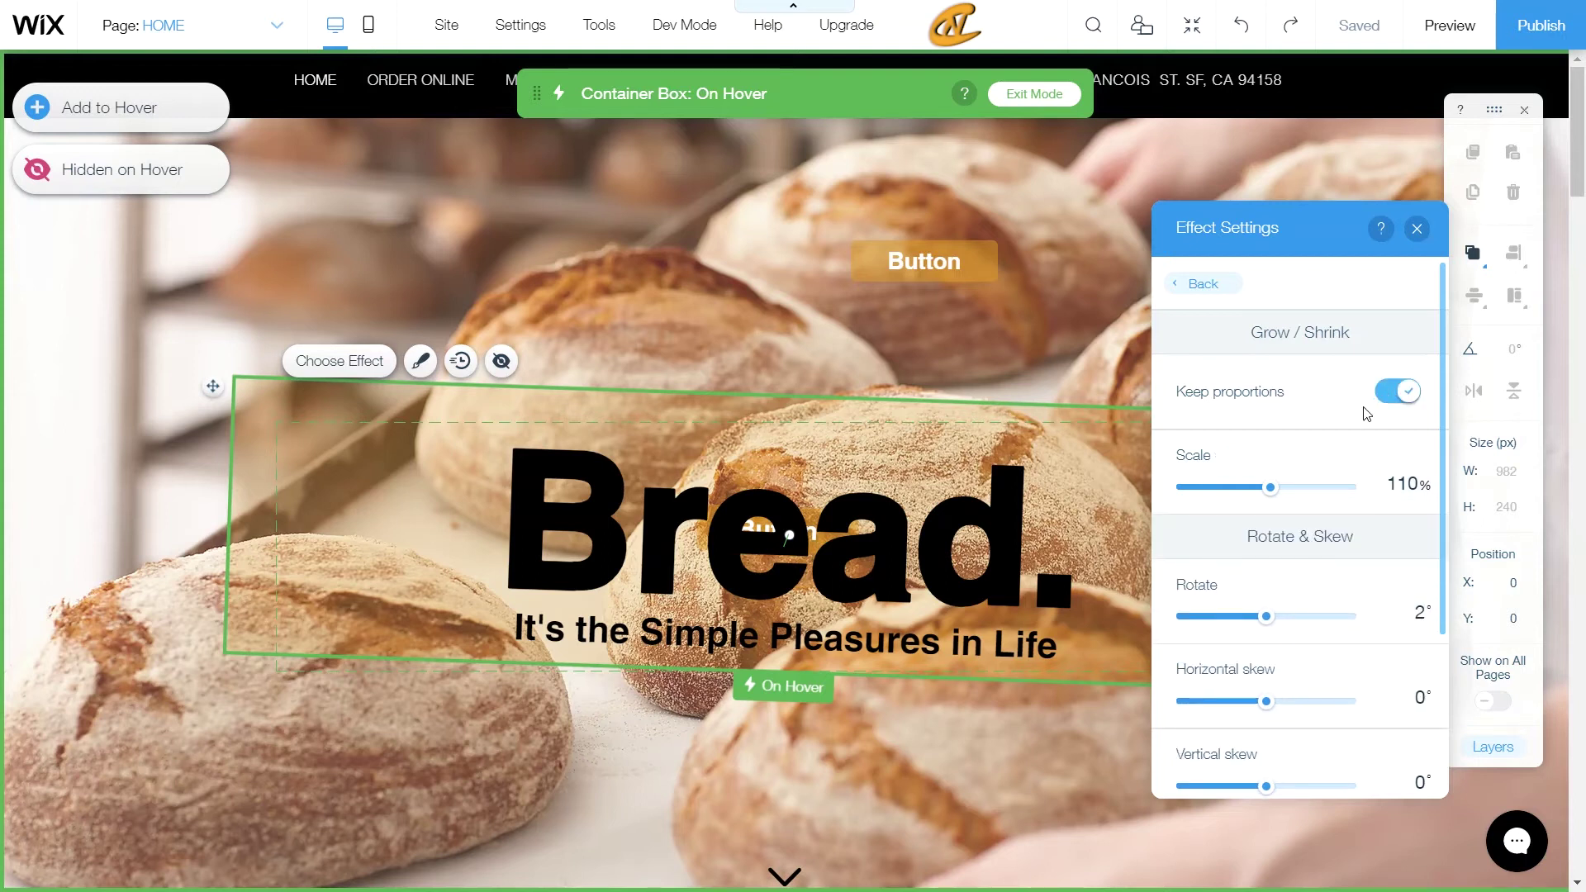
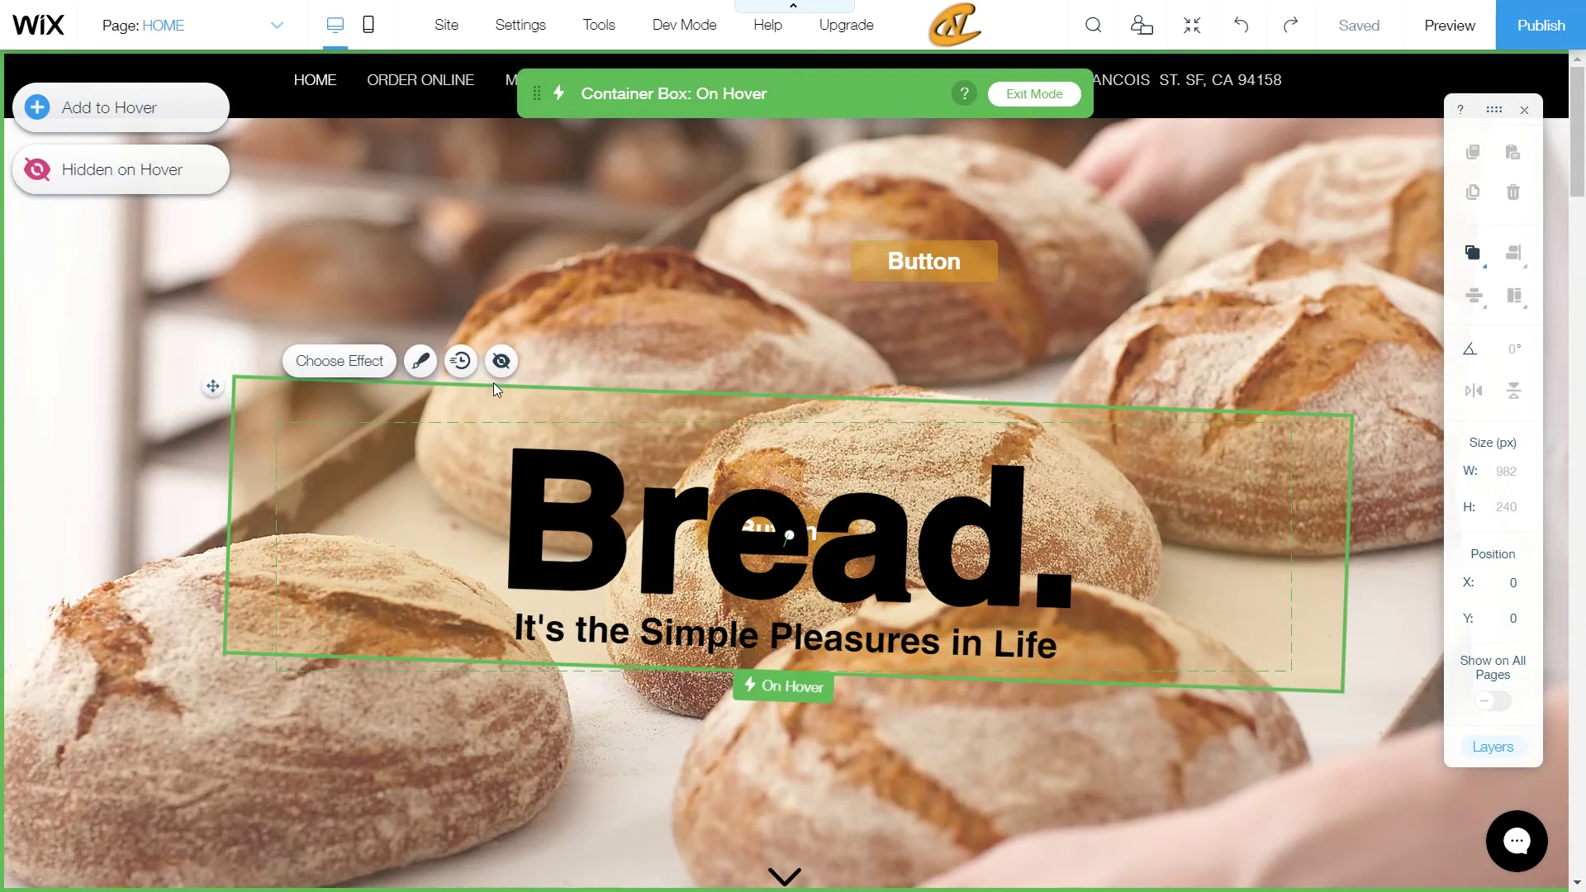
Bring the hover button inside the container box in front of the Bread heading
{"action": "left_click", "coordinate": [552, 516]}
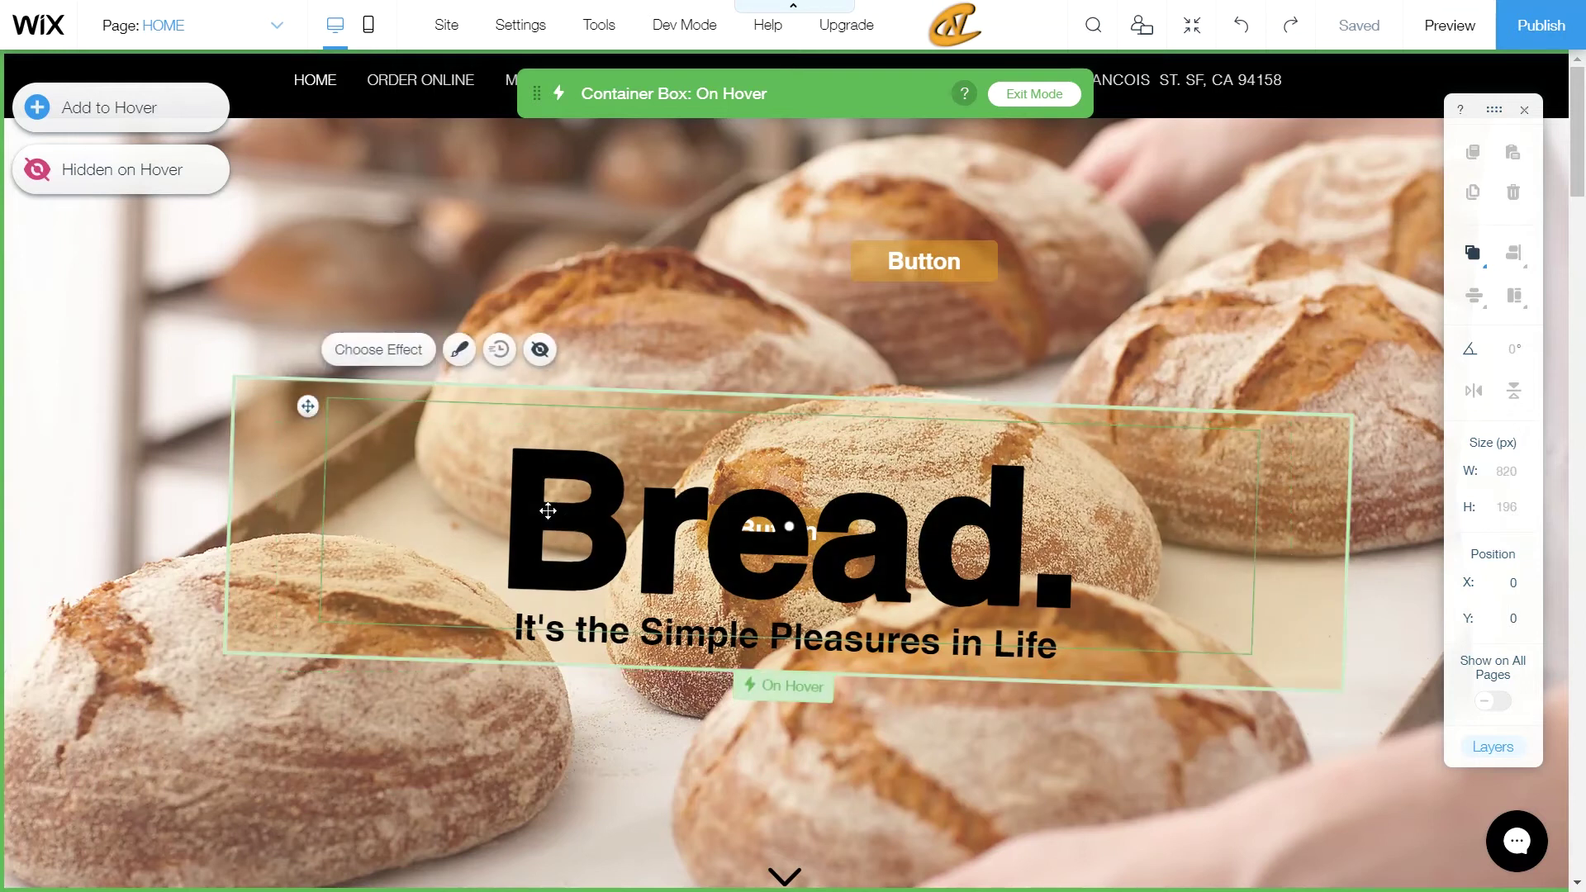
{"action": "left_click", "coordinate": [561, 631]}
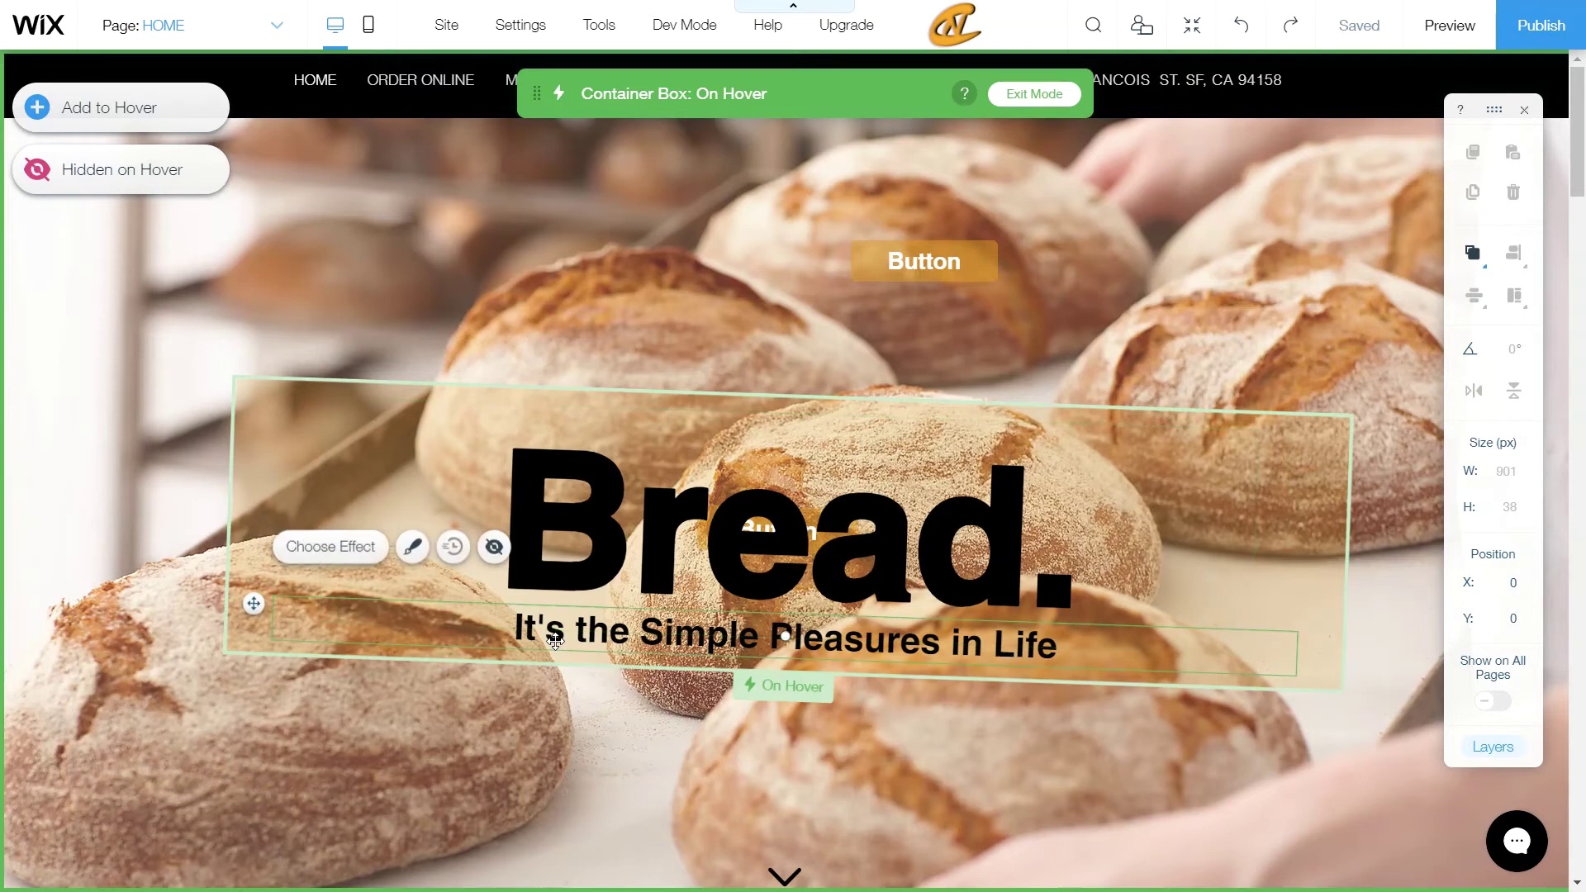
{"action": "left_click", "coordinate": [806, 511]}
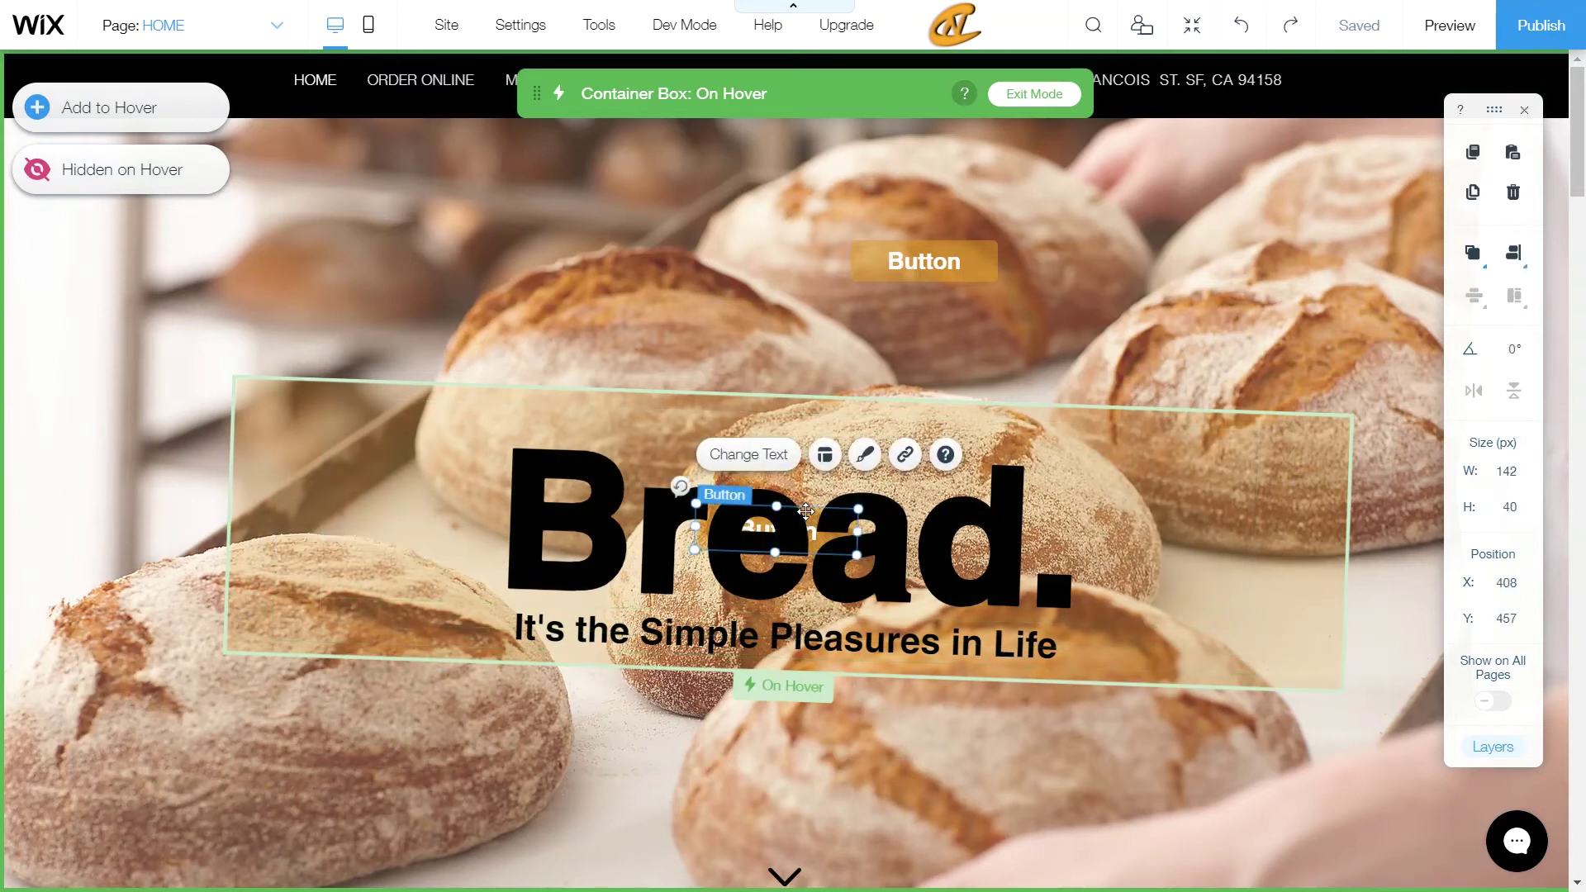
{"action": "mouse_move", "coordinate": [1473, 257]}
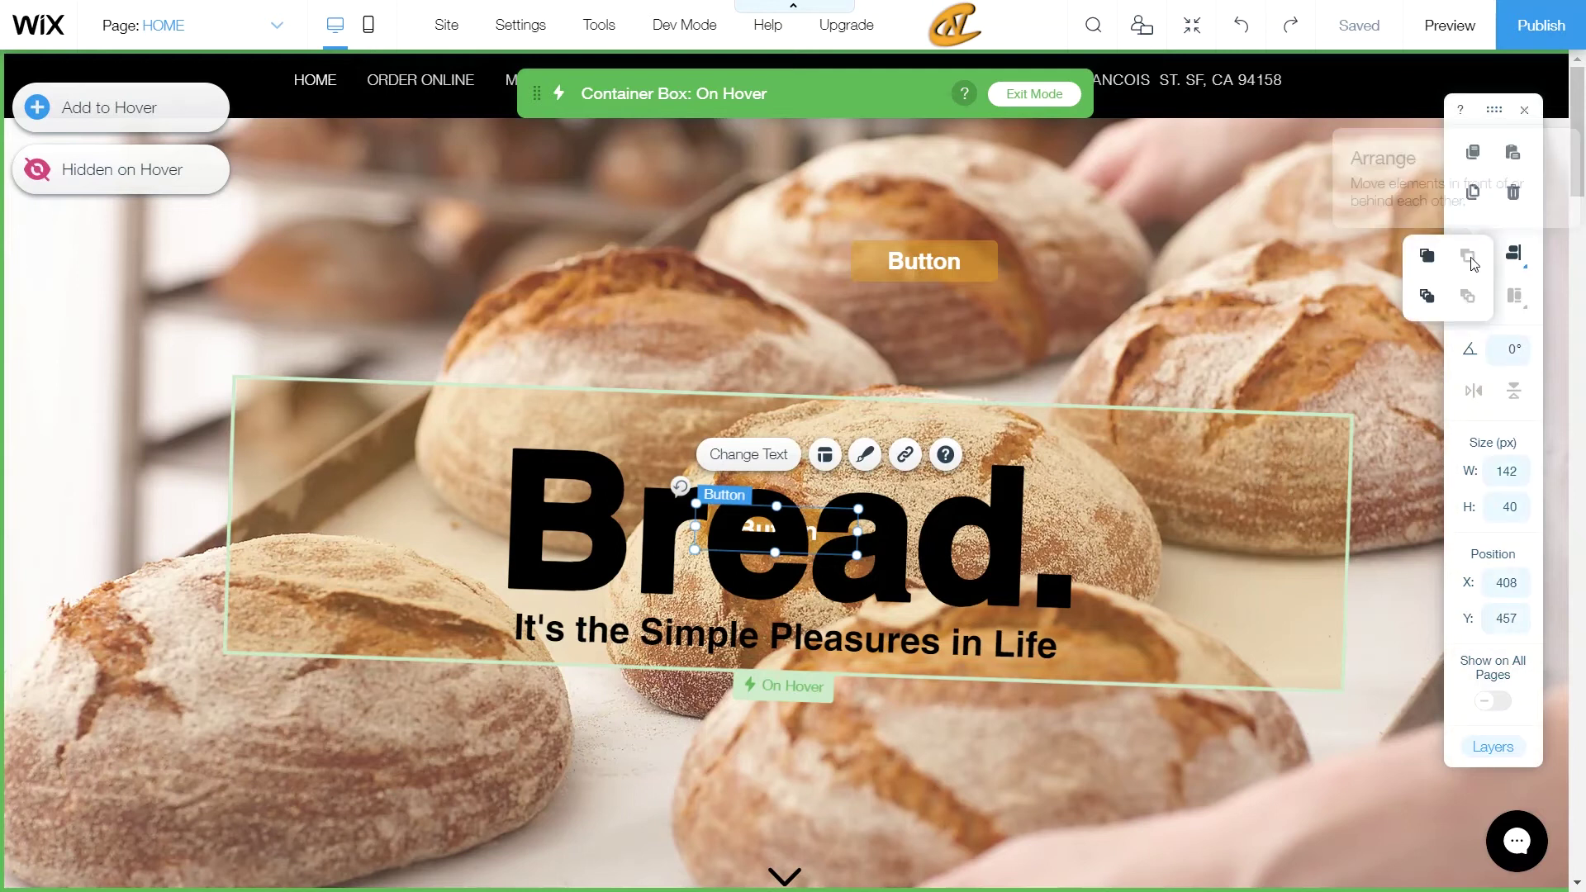
{"action": "left_click", "coordinate": [1429, 298]}
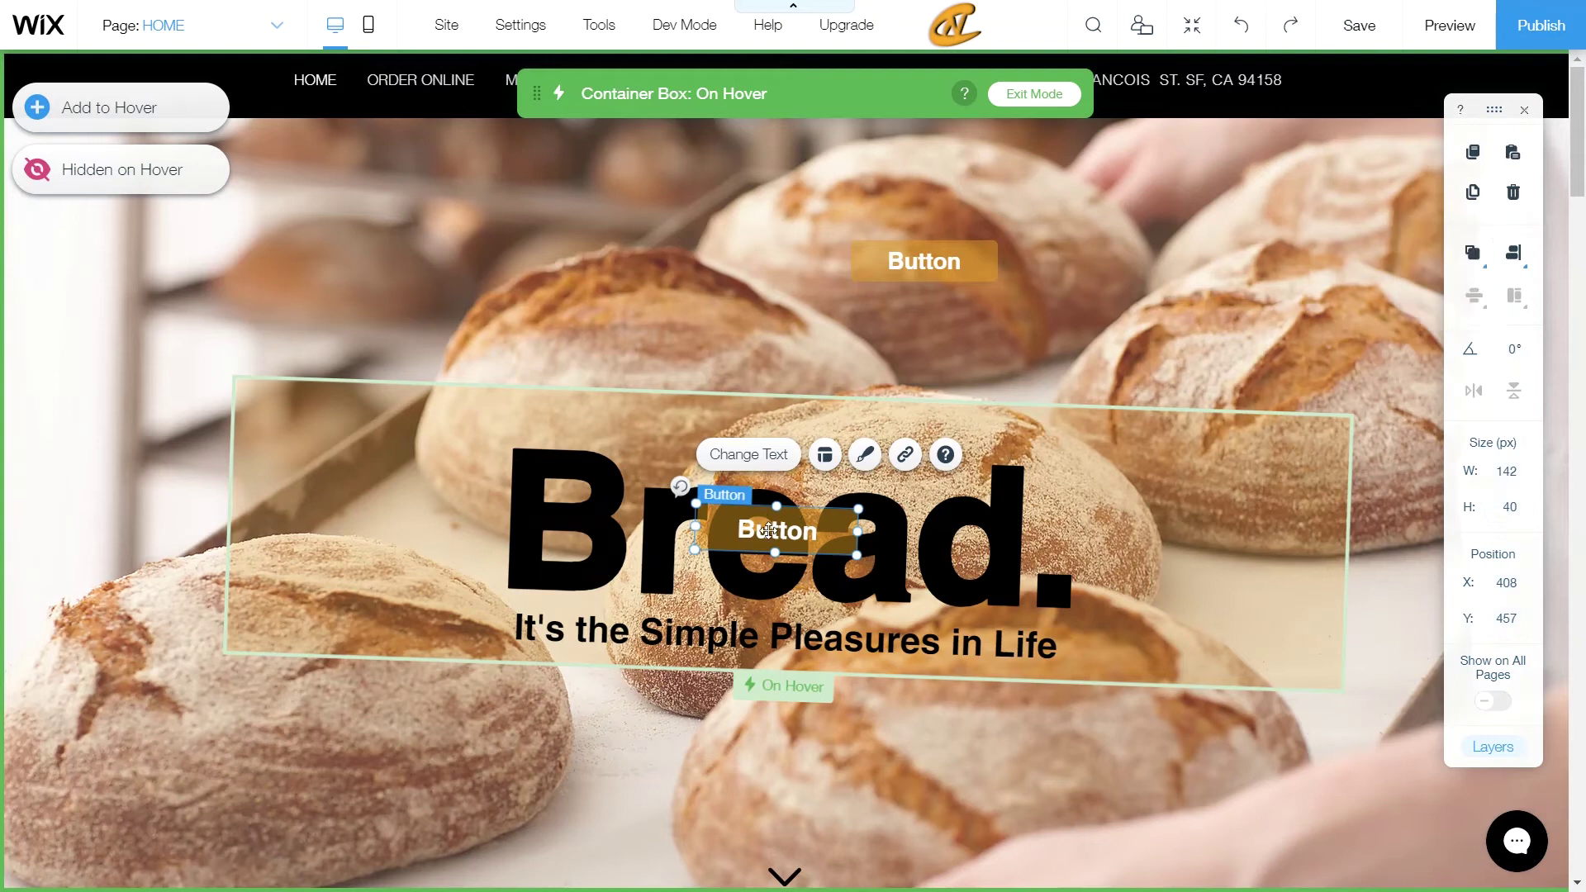
Move the hover button beside the end of the Bread heading at X 785 and align it to the box's vertical middle
{"action": "left_click_drag", "start_coordinate": [774, 529], "coordinate": [1142, 523]}
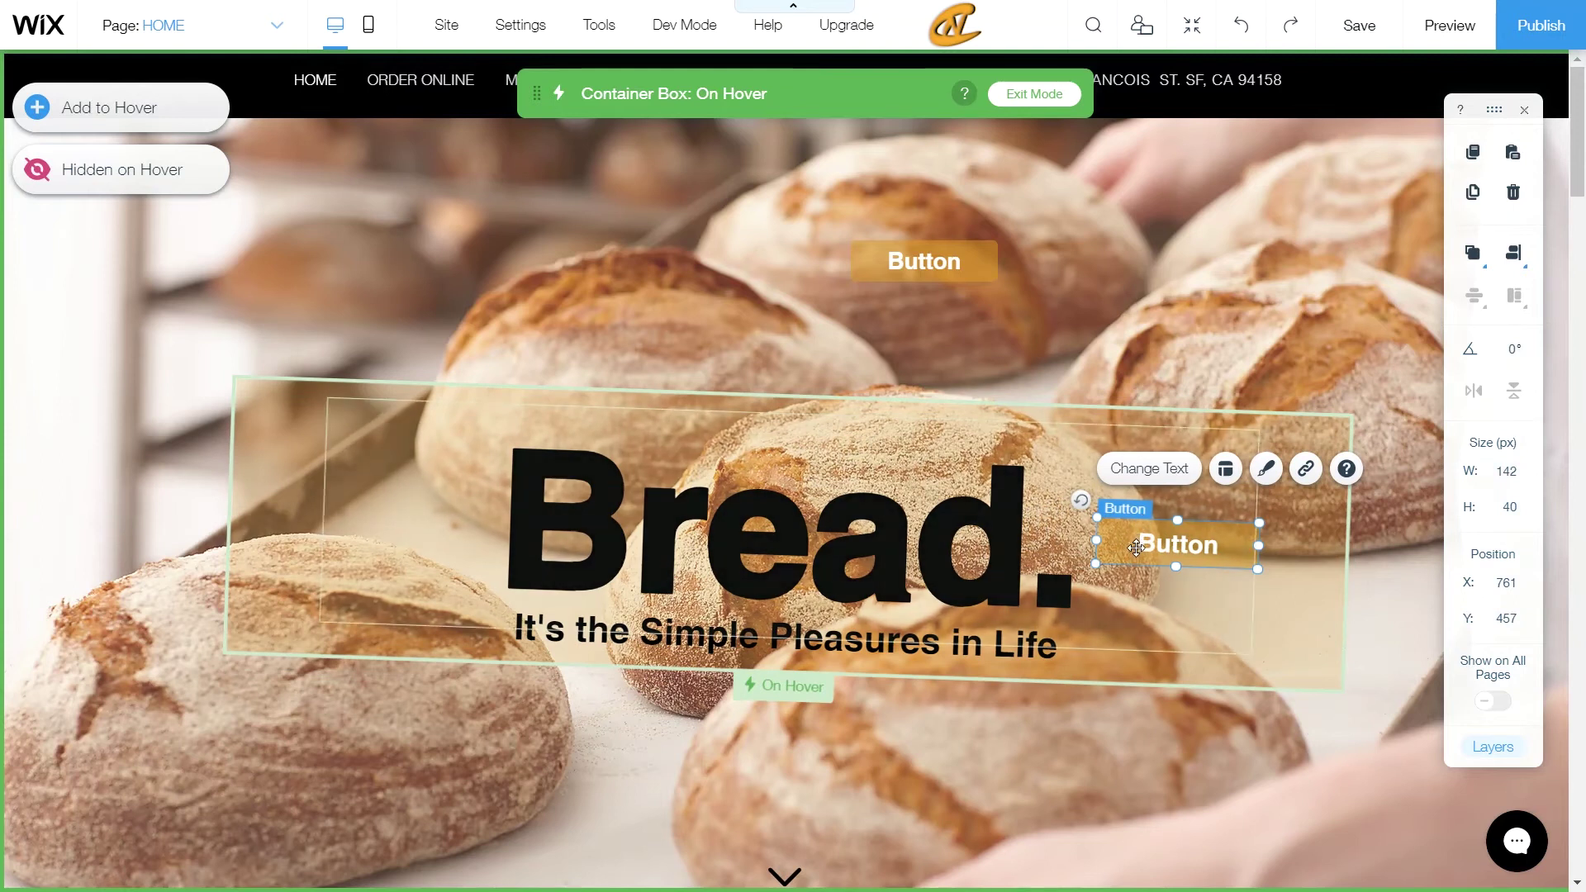
{"action": "left_click_drag", "start_coordinate": [1136, 547], "coordinate": [1166, 543]}
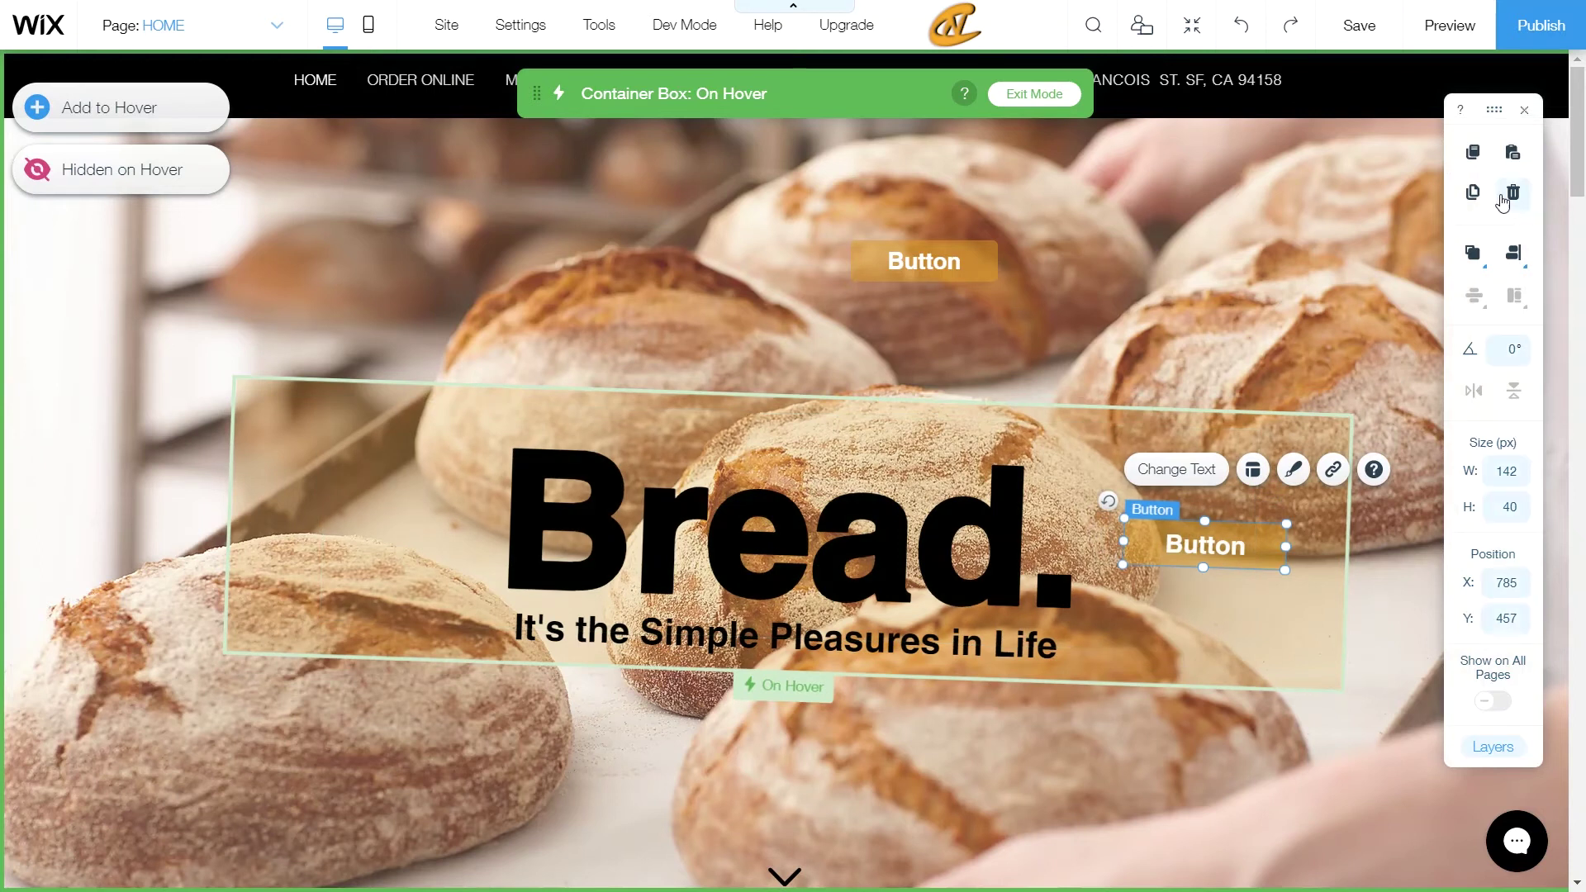
{"action": "mouse_move", "coordinate": [1512, 255]}
{"action": "left_click", "coordinate": [1473, 296]}
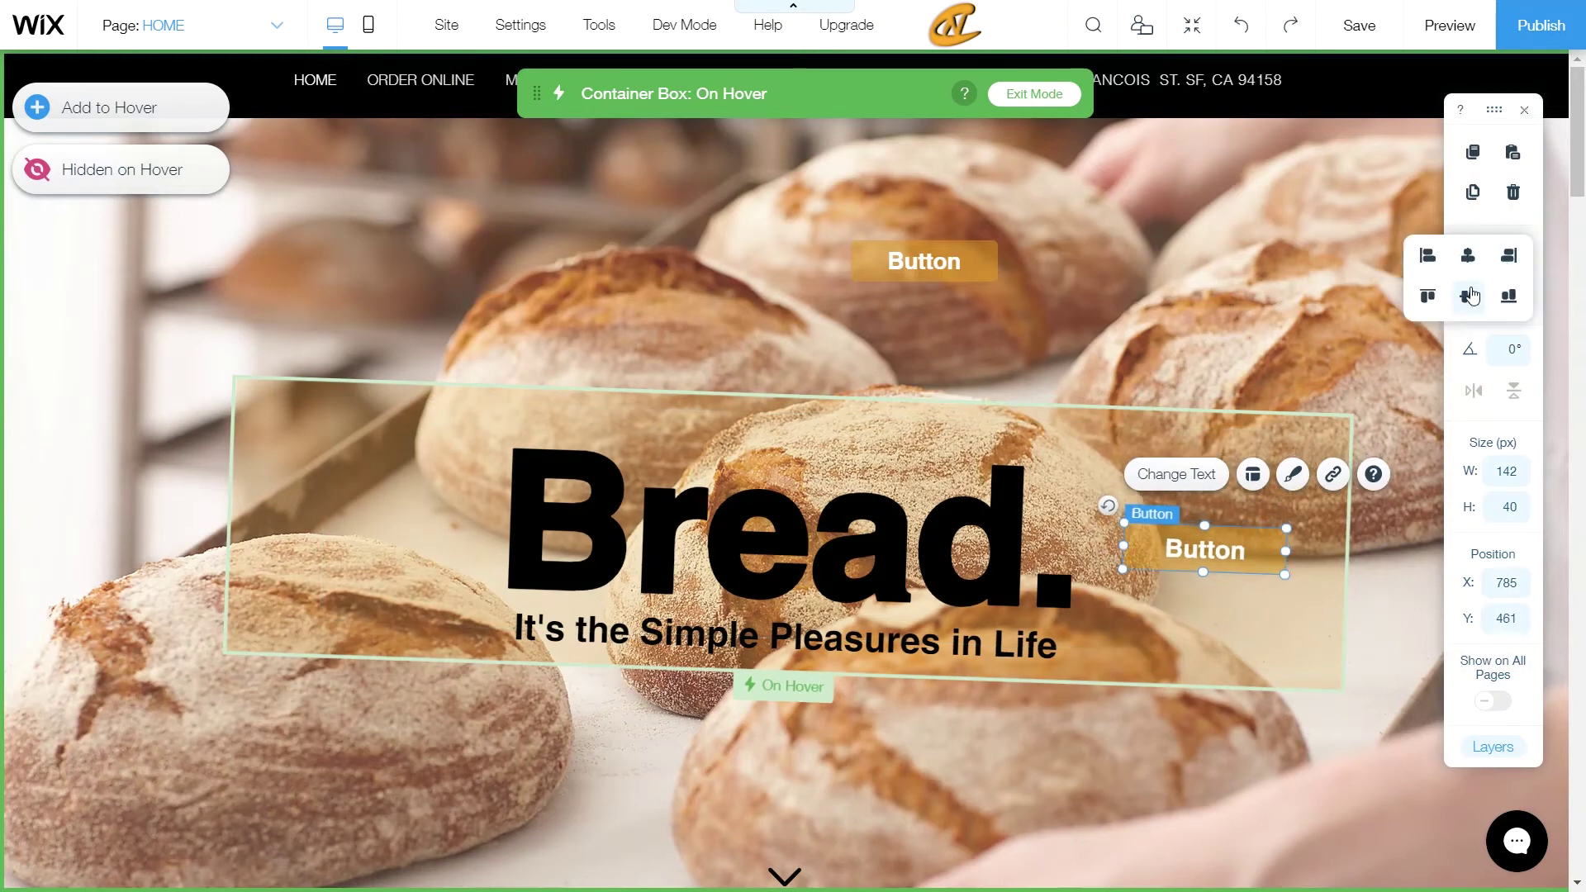
Change the hover button's text to "Find Out More"
{"action": "double_click", "coordinate": [1130, 504]}
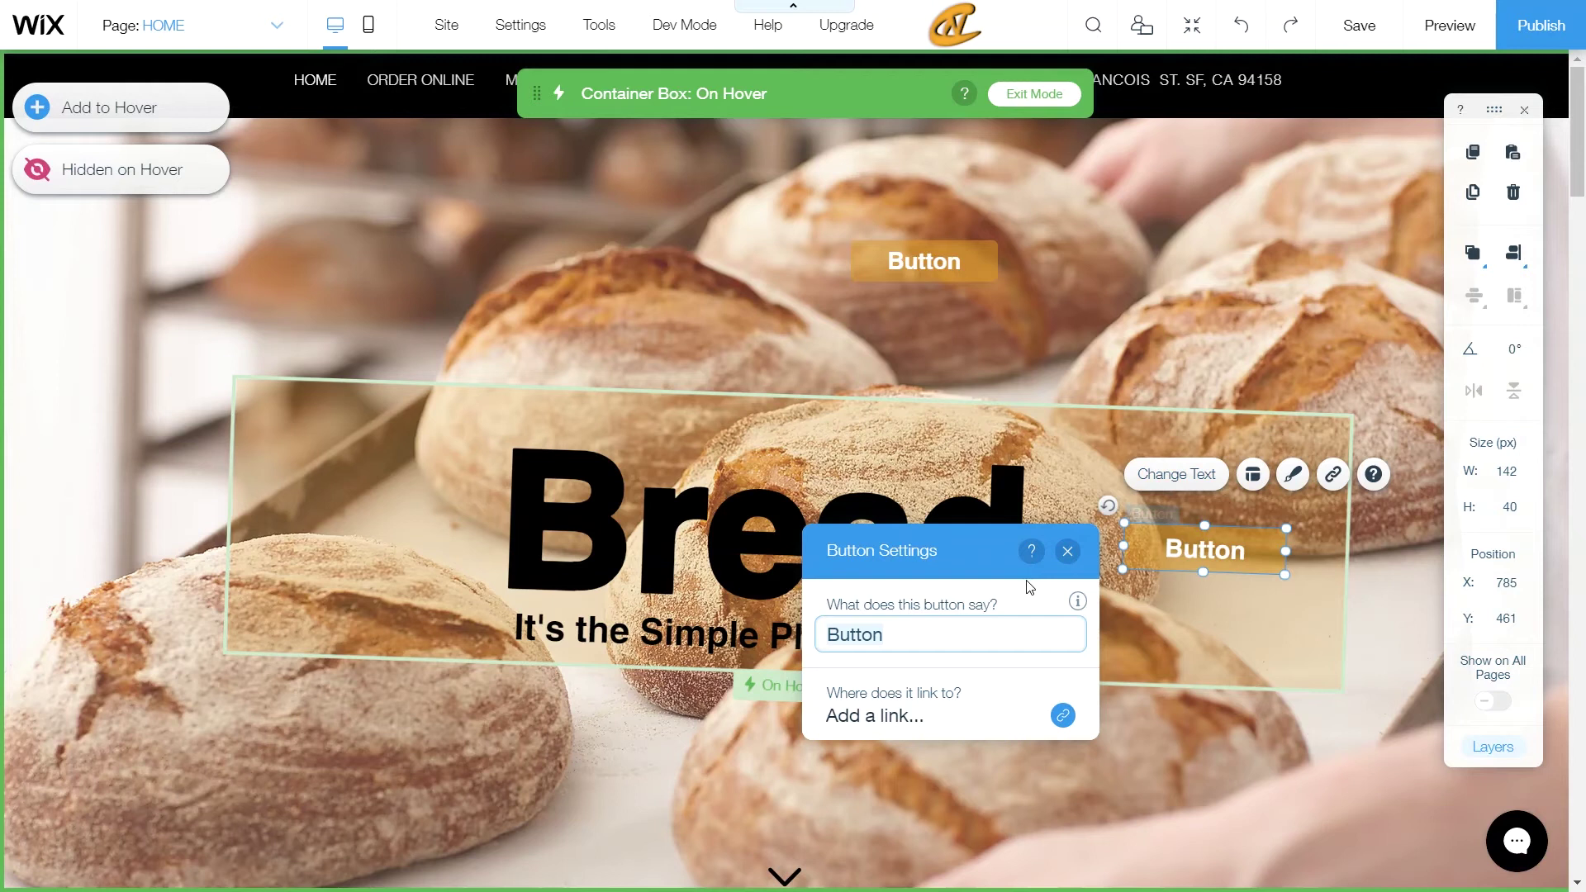
{"action": "type", "text": "Find Out More"}
{"action": "scroll", "coordinate": [1031, 587], "scroll_direction": "down", "scroll_amount": 8}
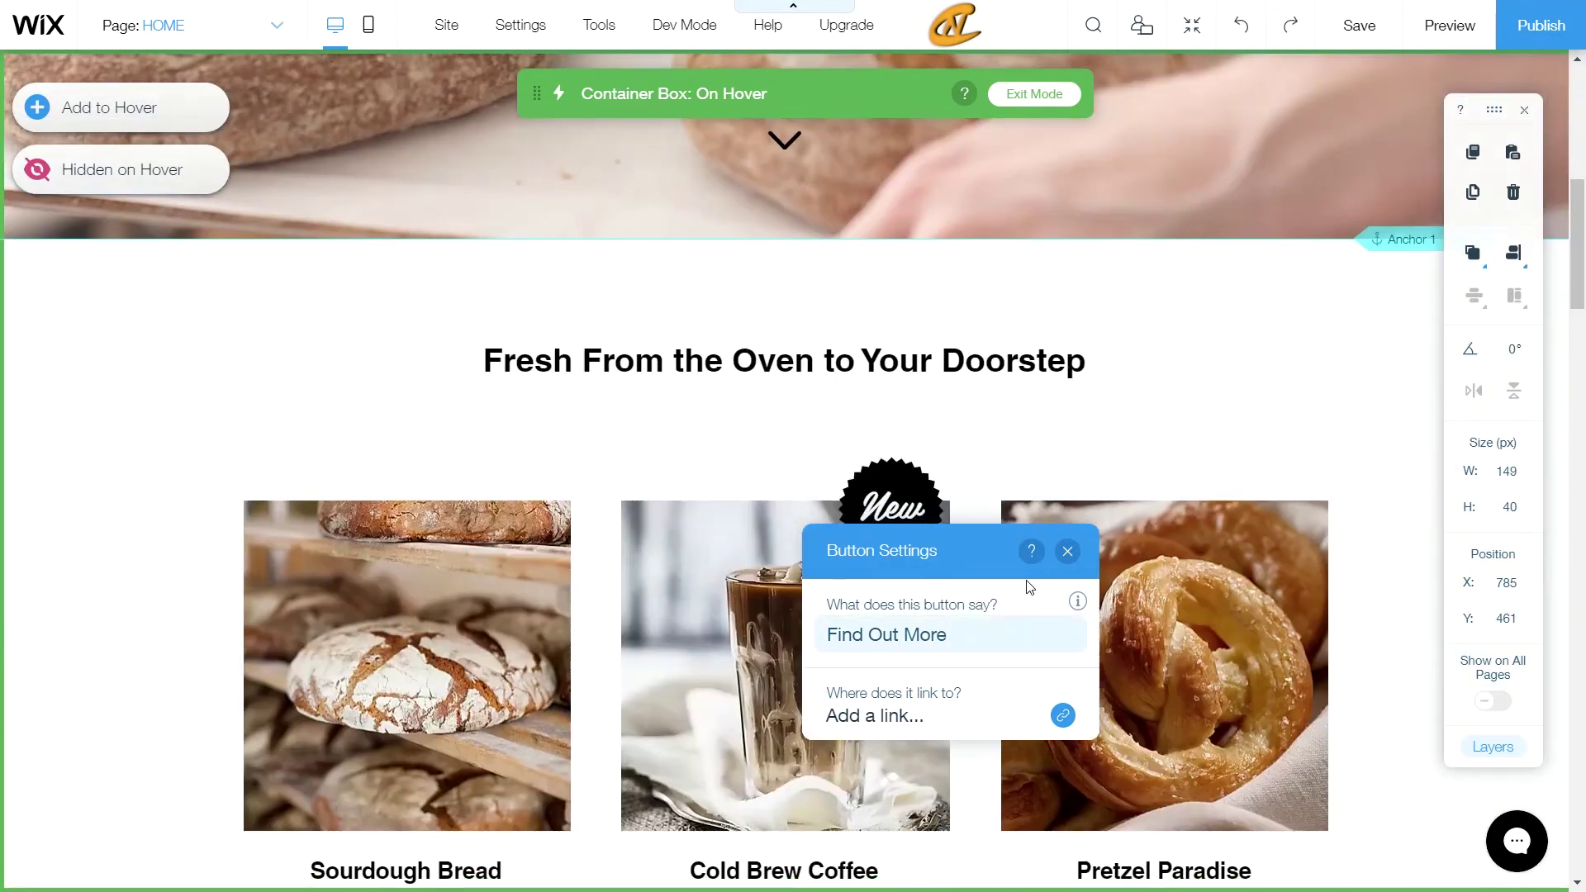
{"action": "left_click", "coordinate": [1067, 552]}
Widen the "Find Out More" button to 170 px
{"action": "scroll", "coordinate": [1037, 504], "scroll_direction": "up", "scroll_amount": 5}
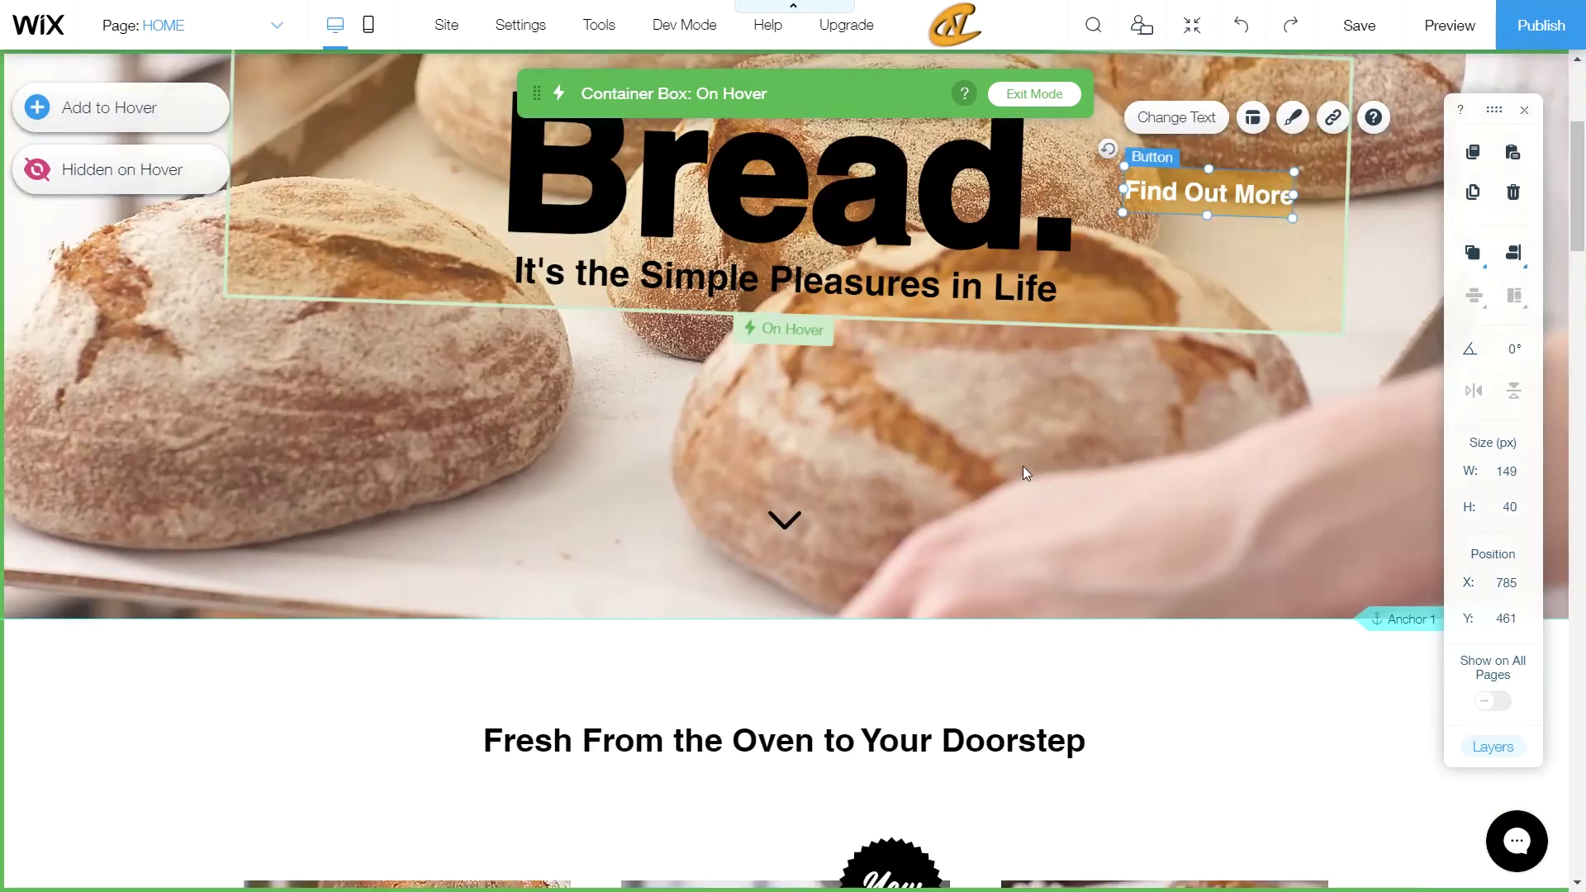
{"action": "scroll", "coordinate": [1023, 466], "scroll_direction": "up", "scroll_amount": 4}
{"action": "left_click_drag", "start_coordinate": [1290, 538], "coordinate": [1316, 537]}
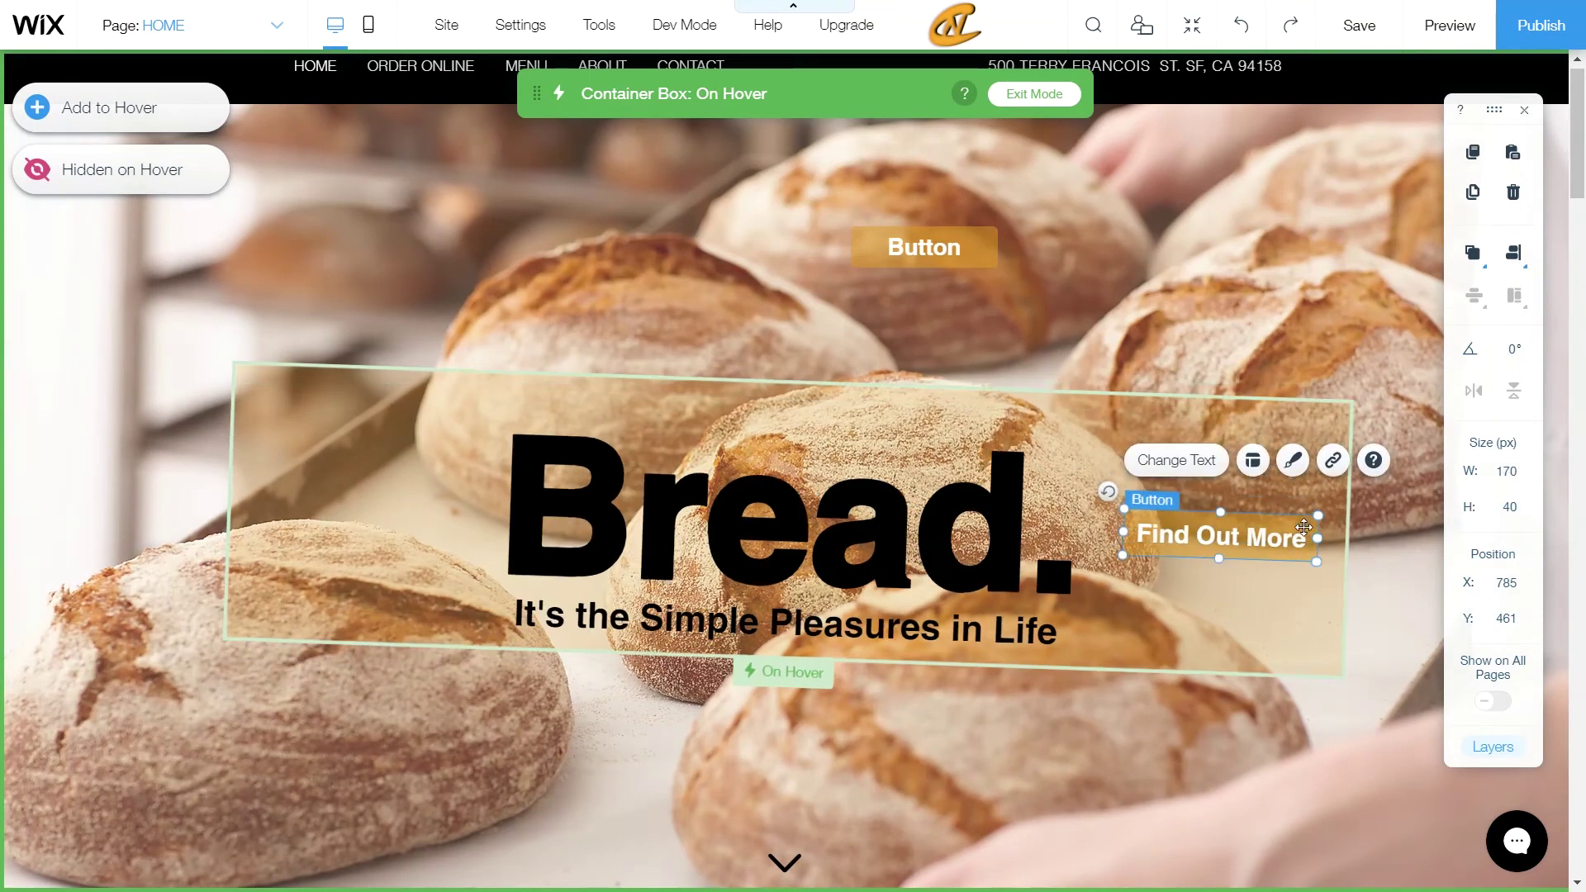
Apply the Shrink hover effect to the Bread heading and customize it to a noticeably smaller scale
{"action": "left_click", "coordinate": [1095, 472]}
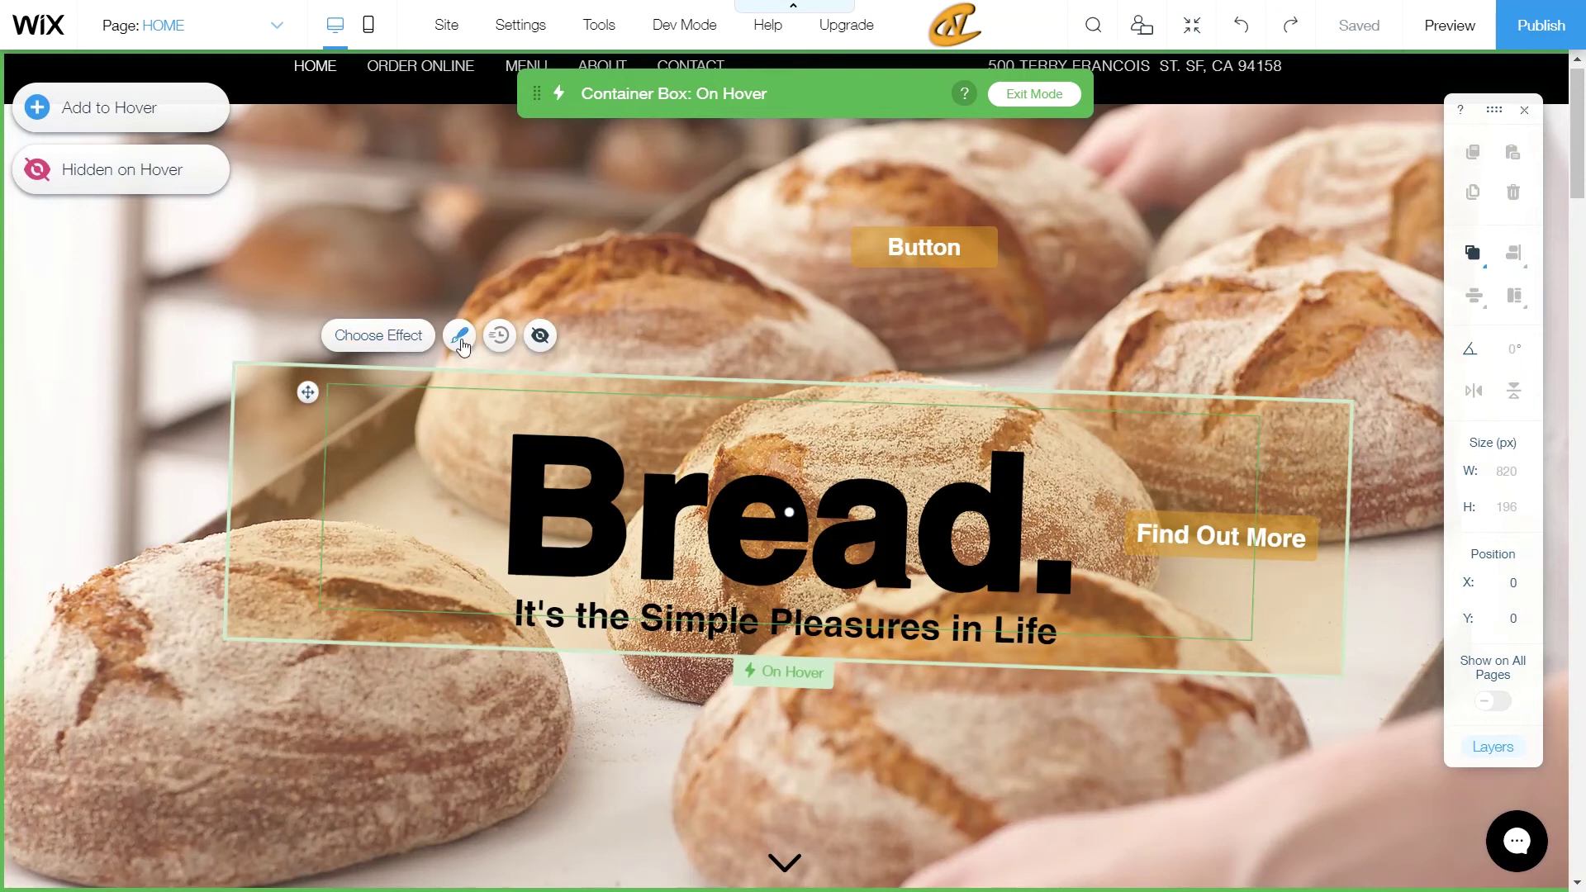
{"action": "left_click", "coordinate": [405, 336]}
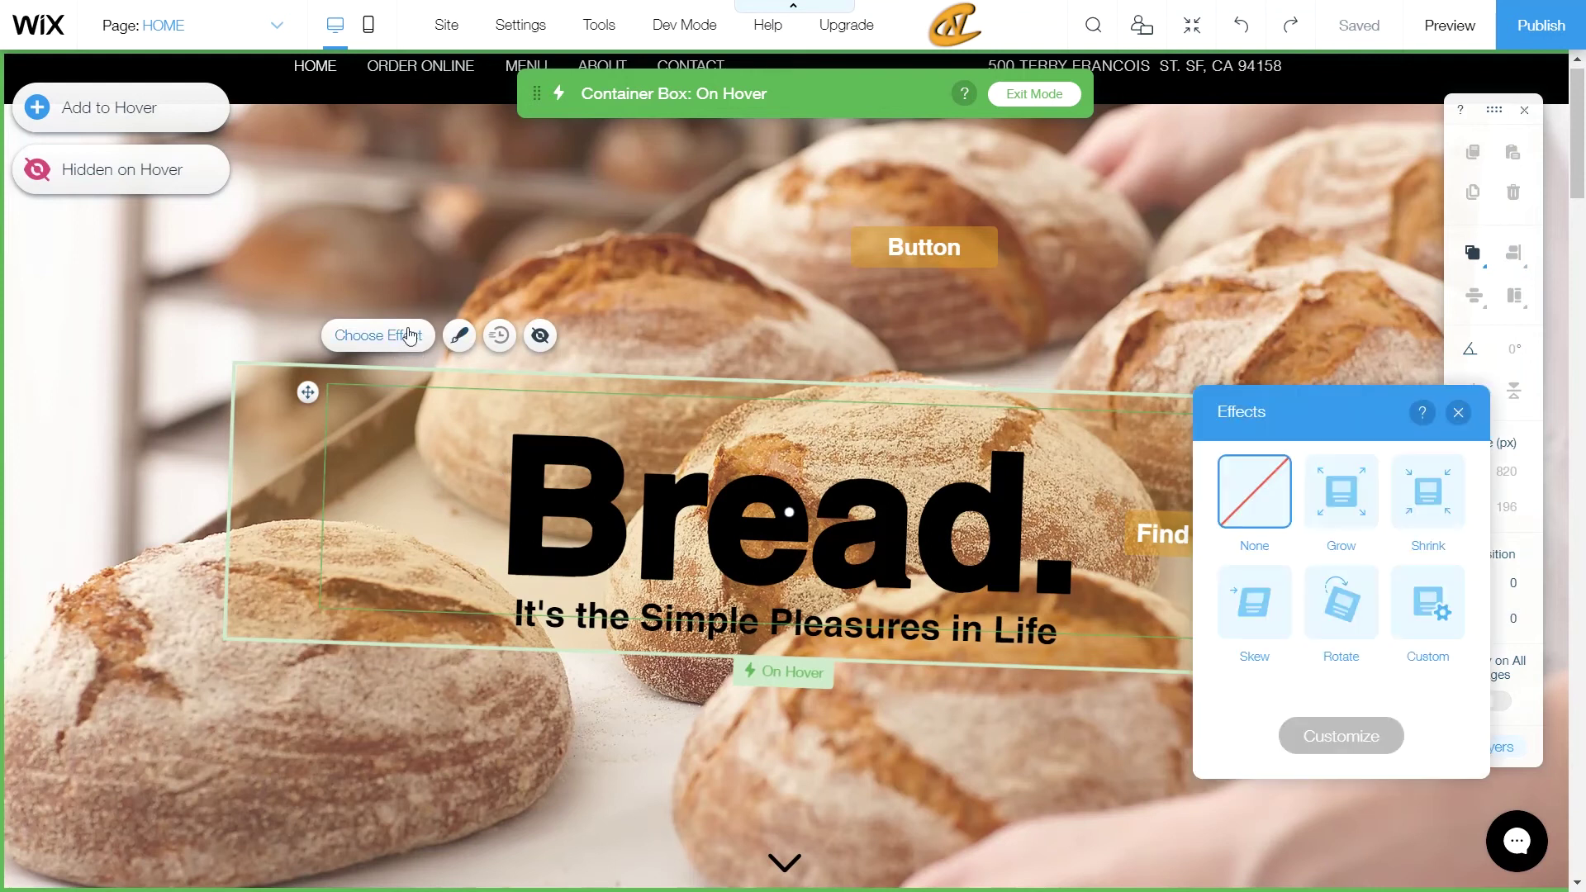
{"action": "left_click", "coordinate": [1413, 512]}
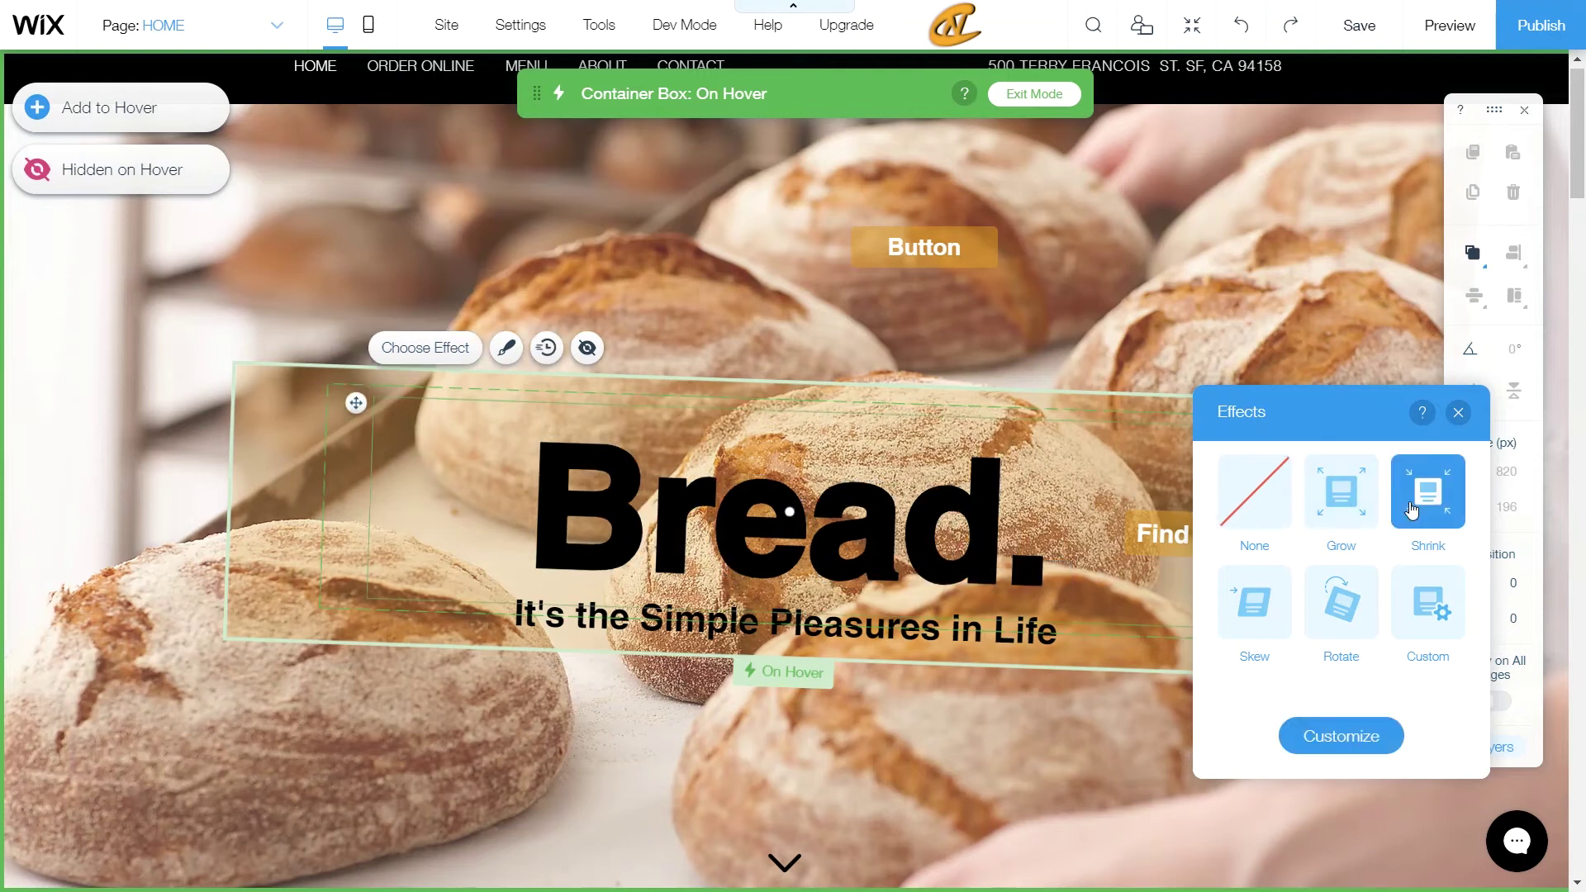
{"action": "left_click", "coordinate": [1346, 738]}
{"action": "left_click_drag", "start_coordinate": [1366, 595], "coordinate": [1313, 602]}
Apply the Grow hover effect to the tagline "It's the Simple Pleasures in Life", growing to 128% from its center
{"action": "left_click", "coordinate": [589, 619]}
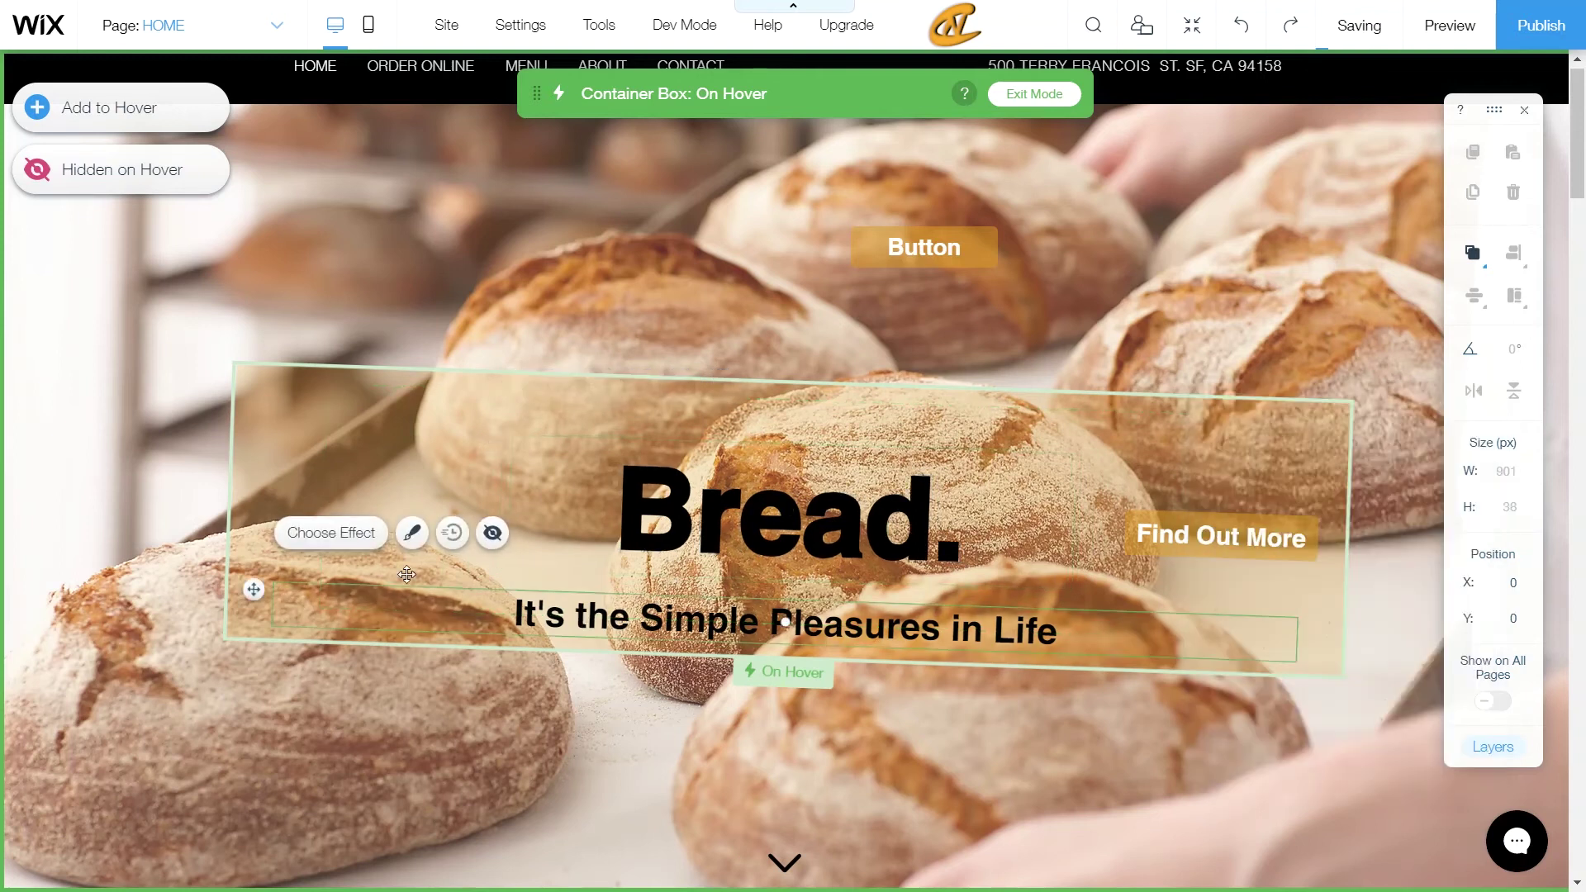
{"action": "left_click", "coordinate": [347, 546]}
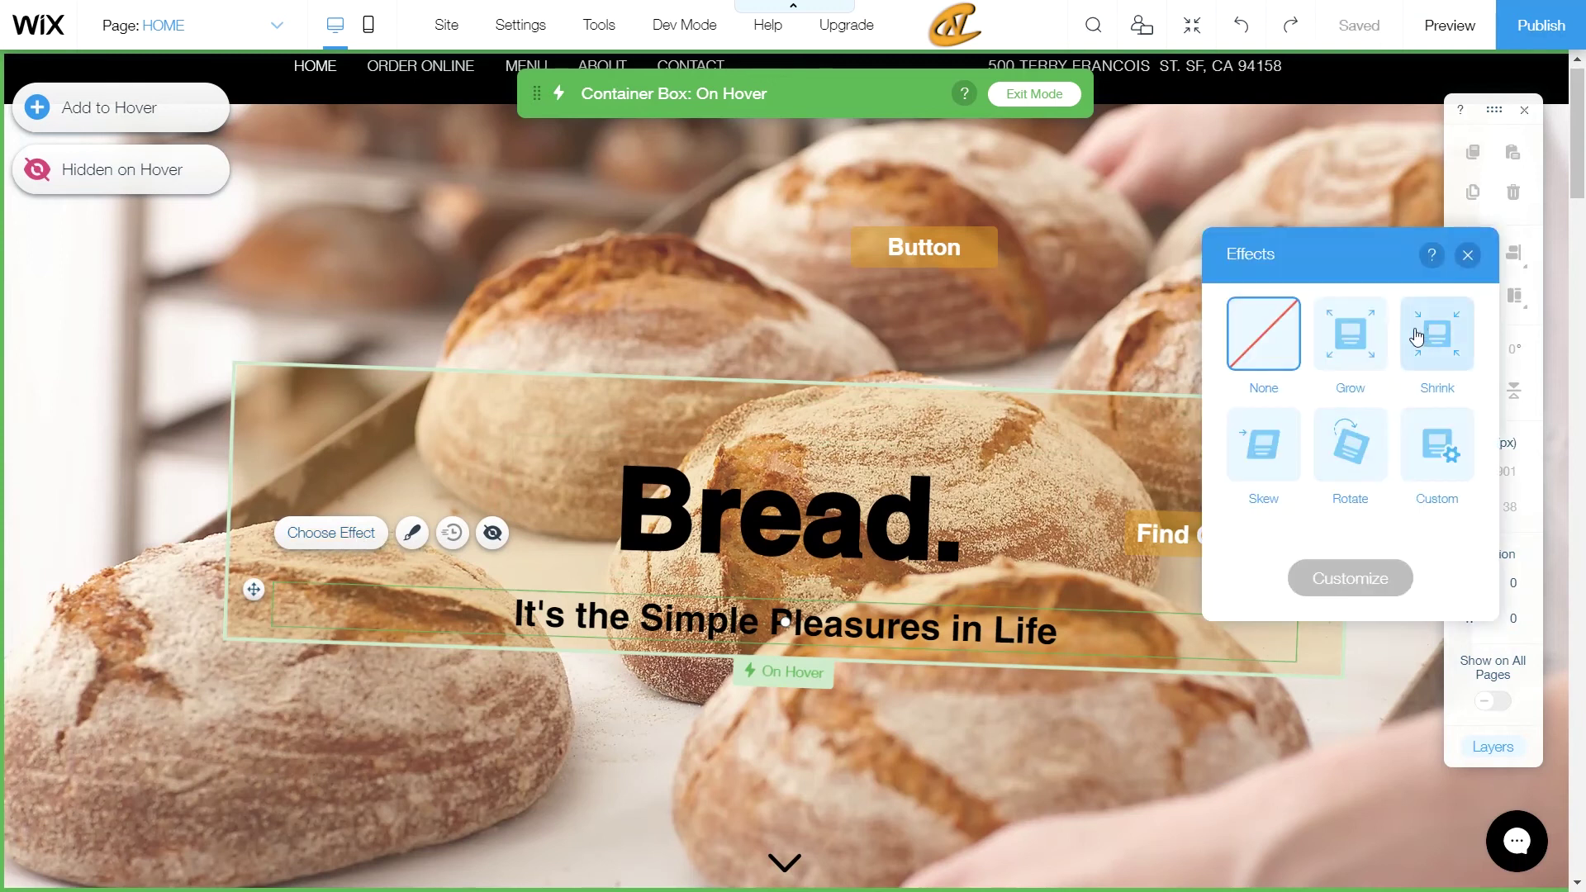
{"action": "left_click", "coordinate": [1370, 337]}
{"action": "left_click", "coordinate": [1337, 576]}
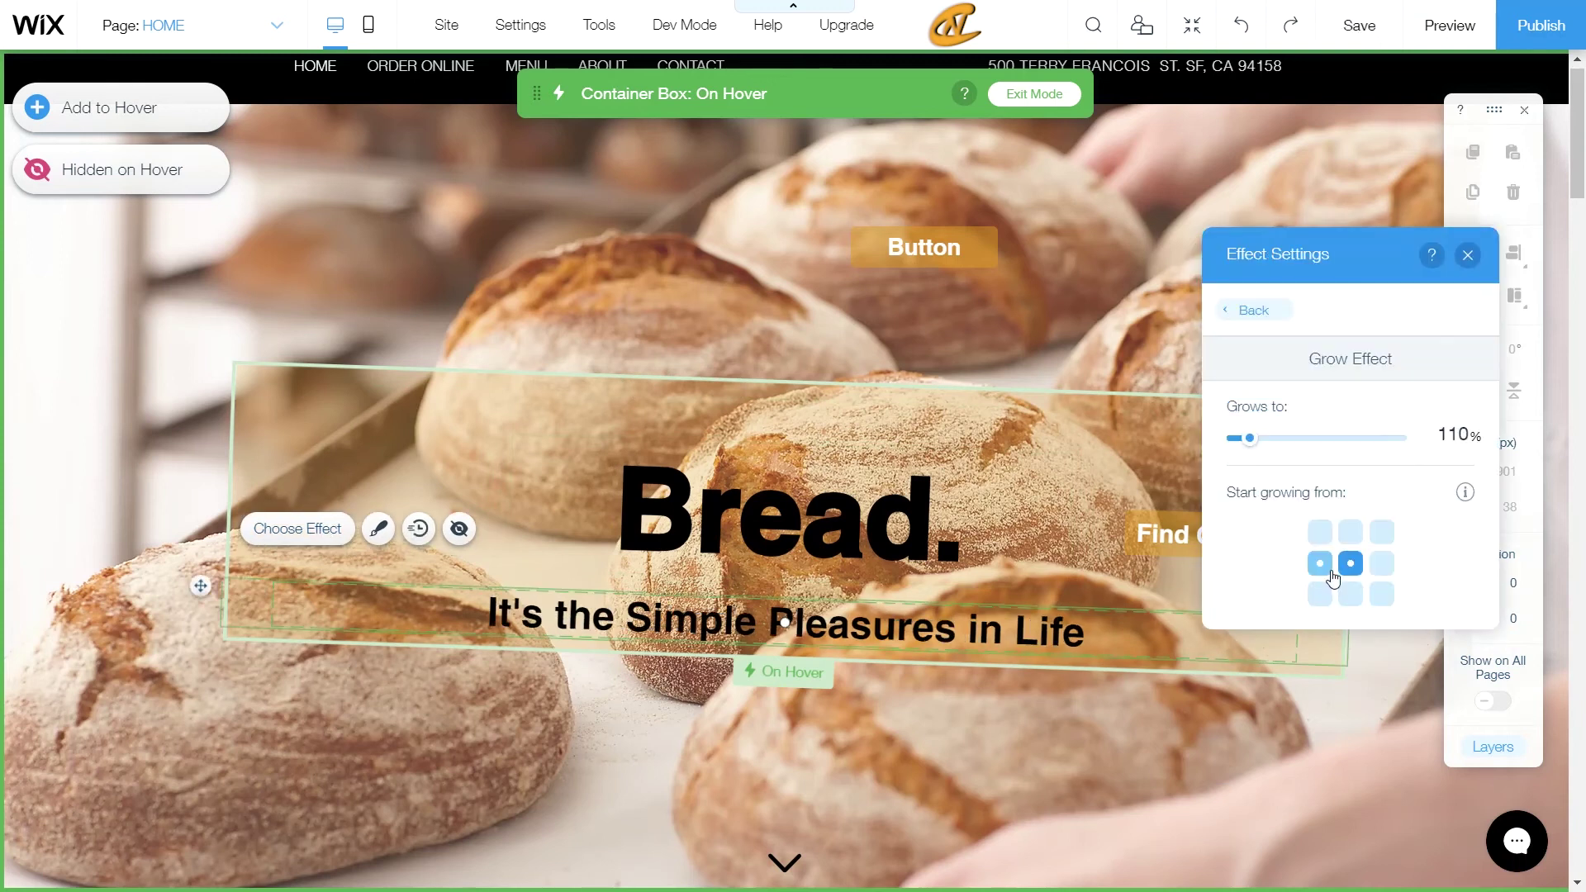
{"action": "left_click_drag", "start_coordinate": [1252, 439], "coordinate": [1280, 451]}
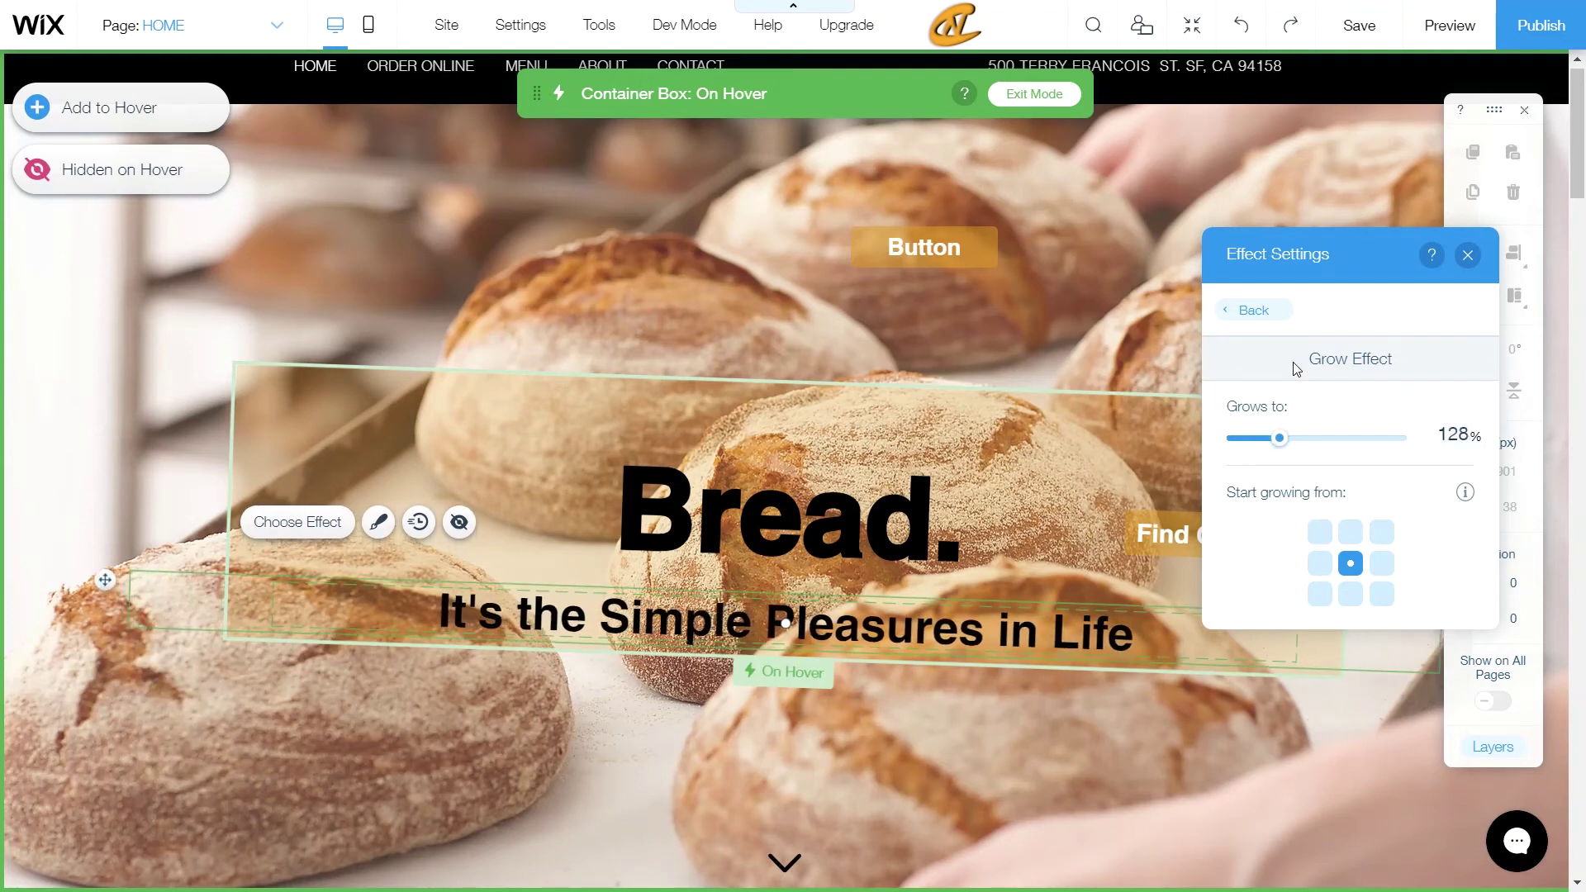
{"action": "left_click", "coordinate": [1252, 310]}
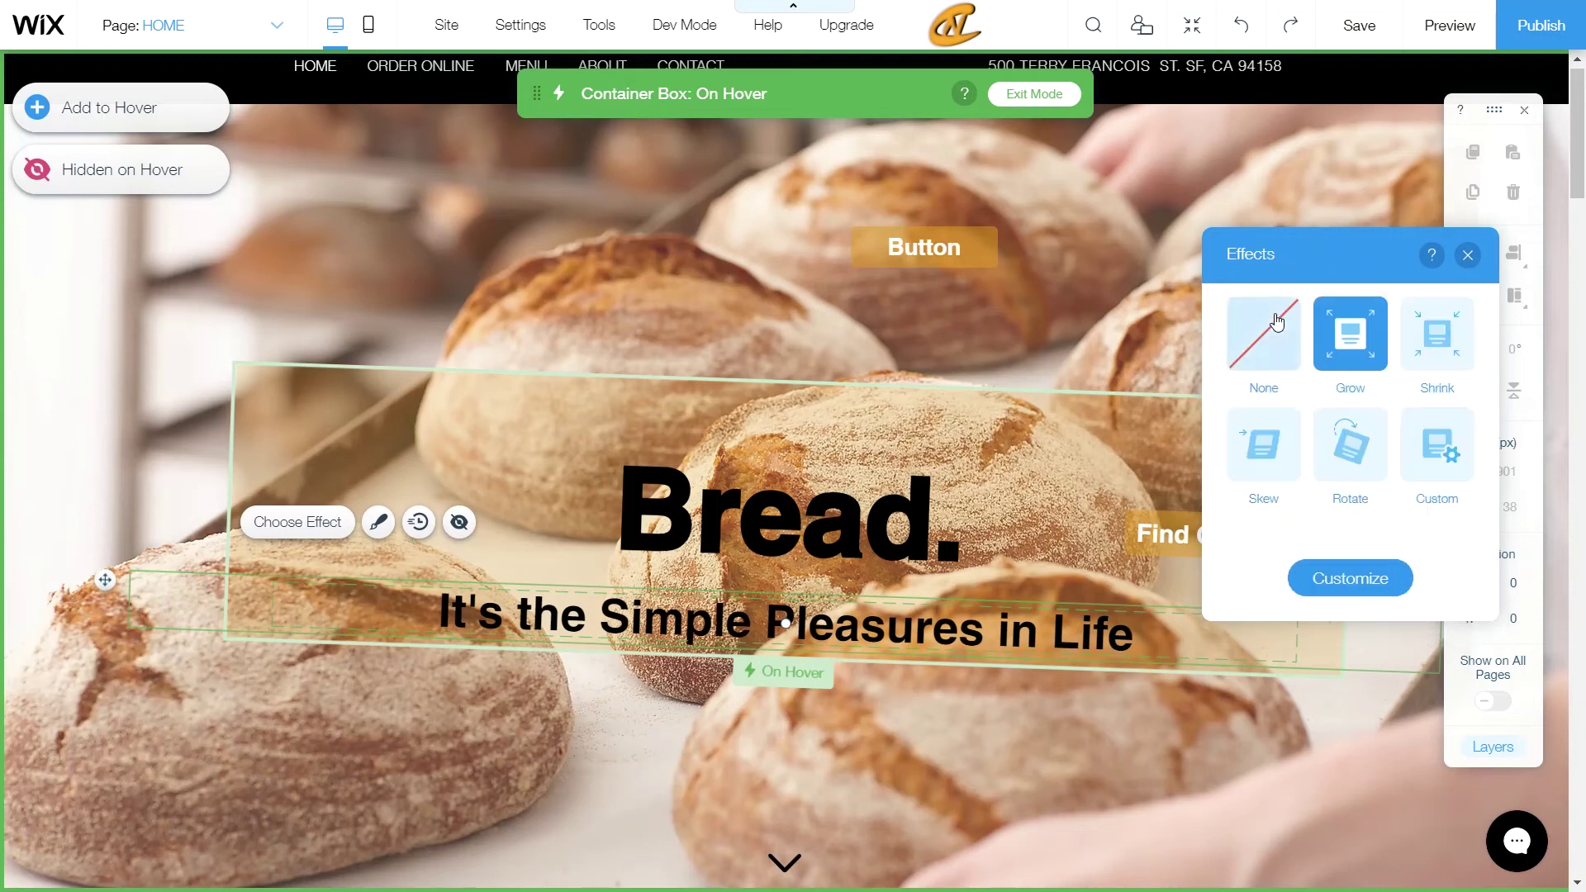
{"action": "left_click", "coordinate": [1468, 255]}
Set the container box's hover timing to a 0.8-second duration and a 0.8-second delay
{"action": "left_click", "coordinate": [1096, 463]}
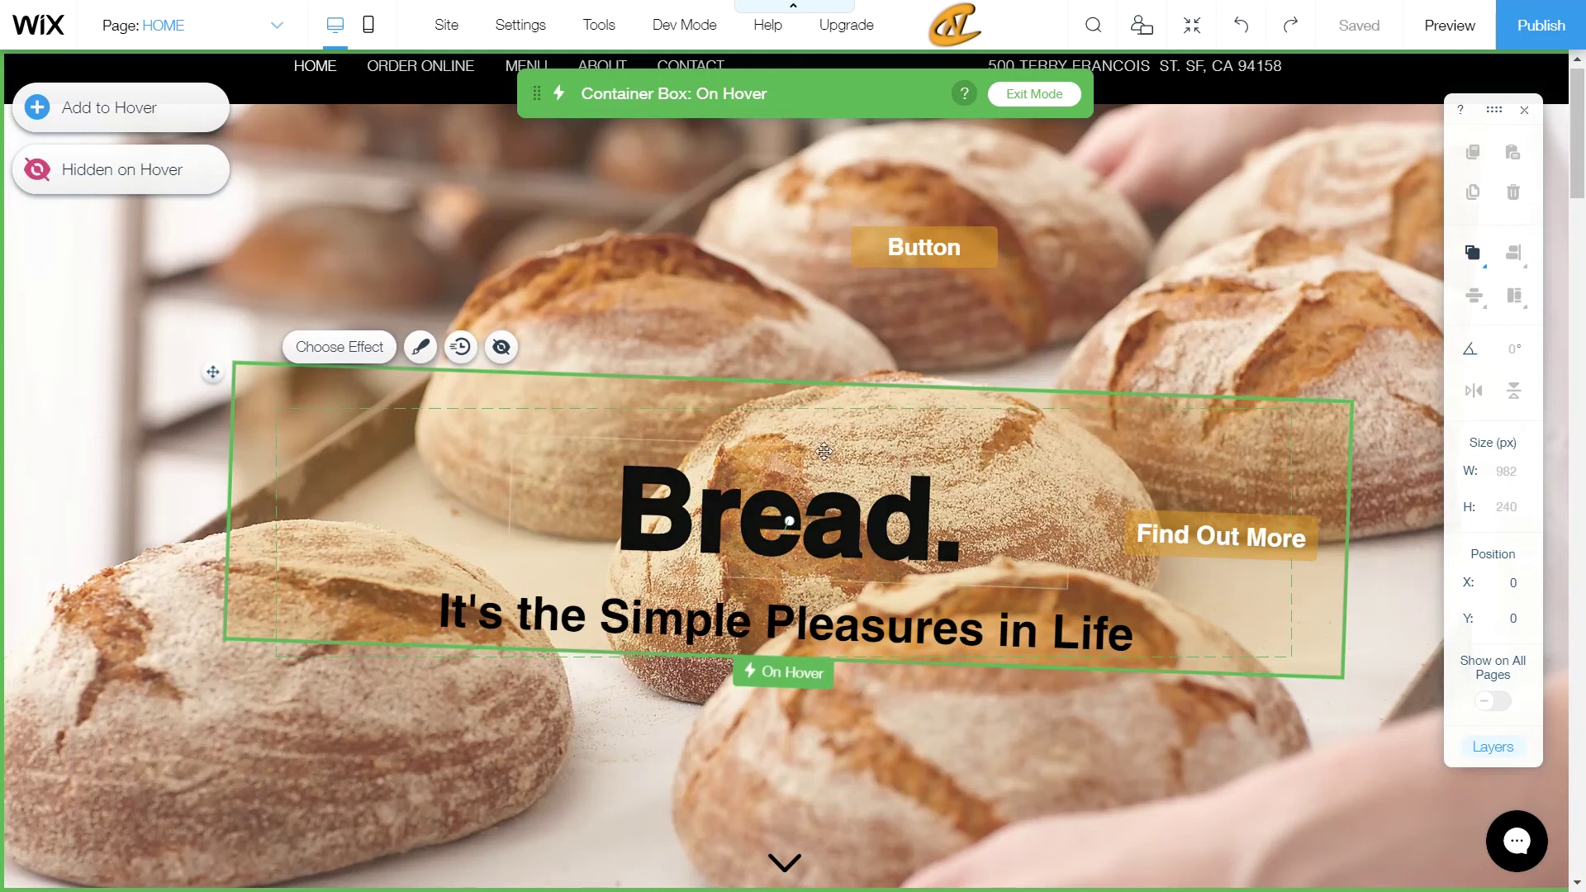
{"action": "left_click", "coordinate": [468, 354]}
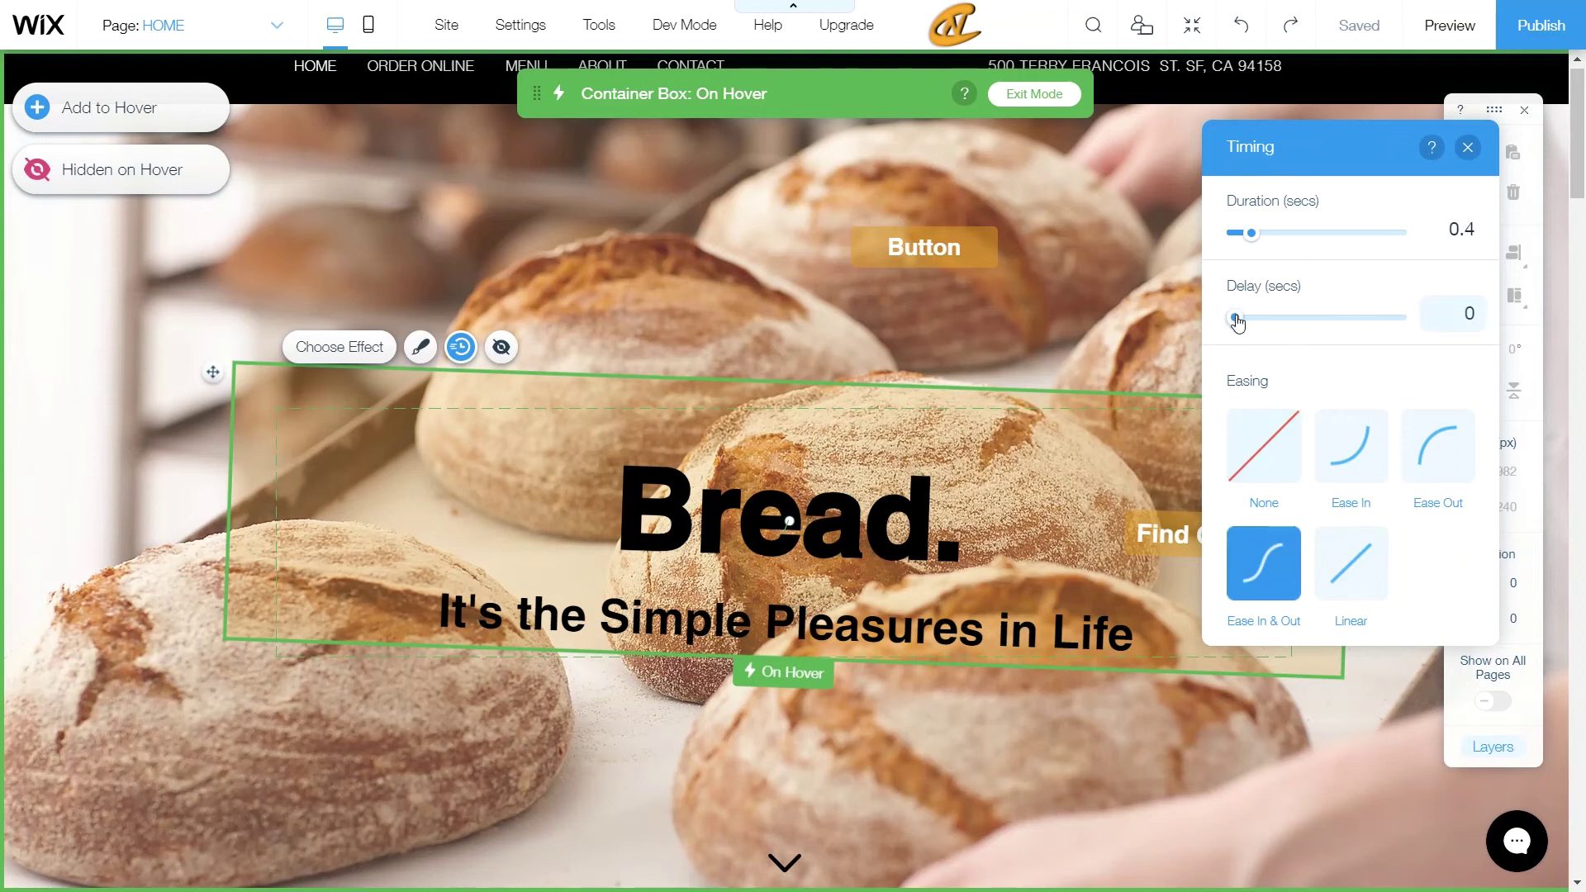
{"action": "left_click_drag", "start_coordinate": [1237, 322], "coordinate": [1248, 326]}
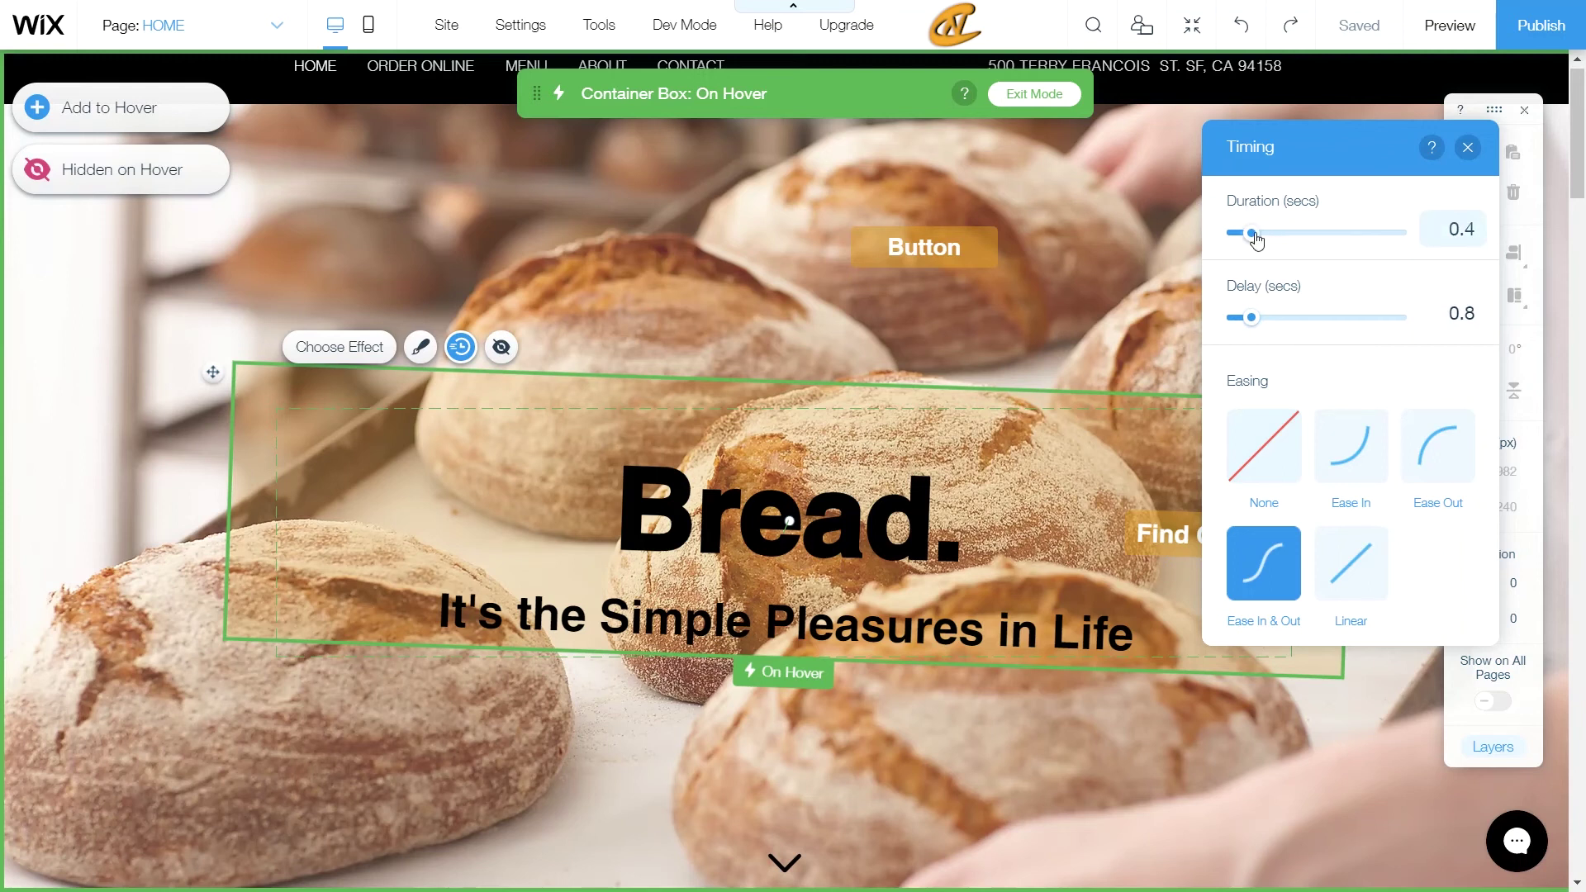
{"action": "left_click_drag", "start_coordinate": [1253, 234], "coordinate": [1267, 234]}
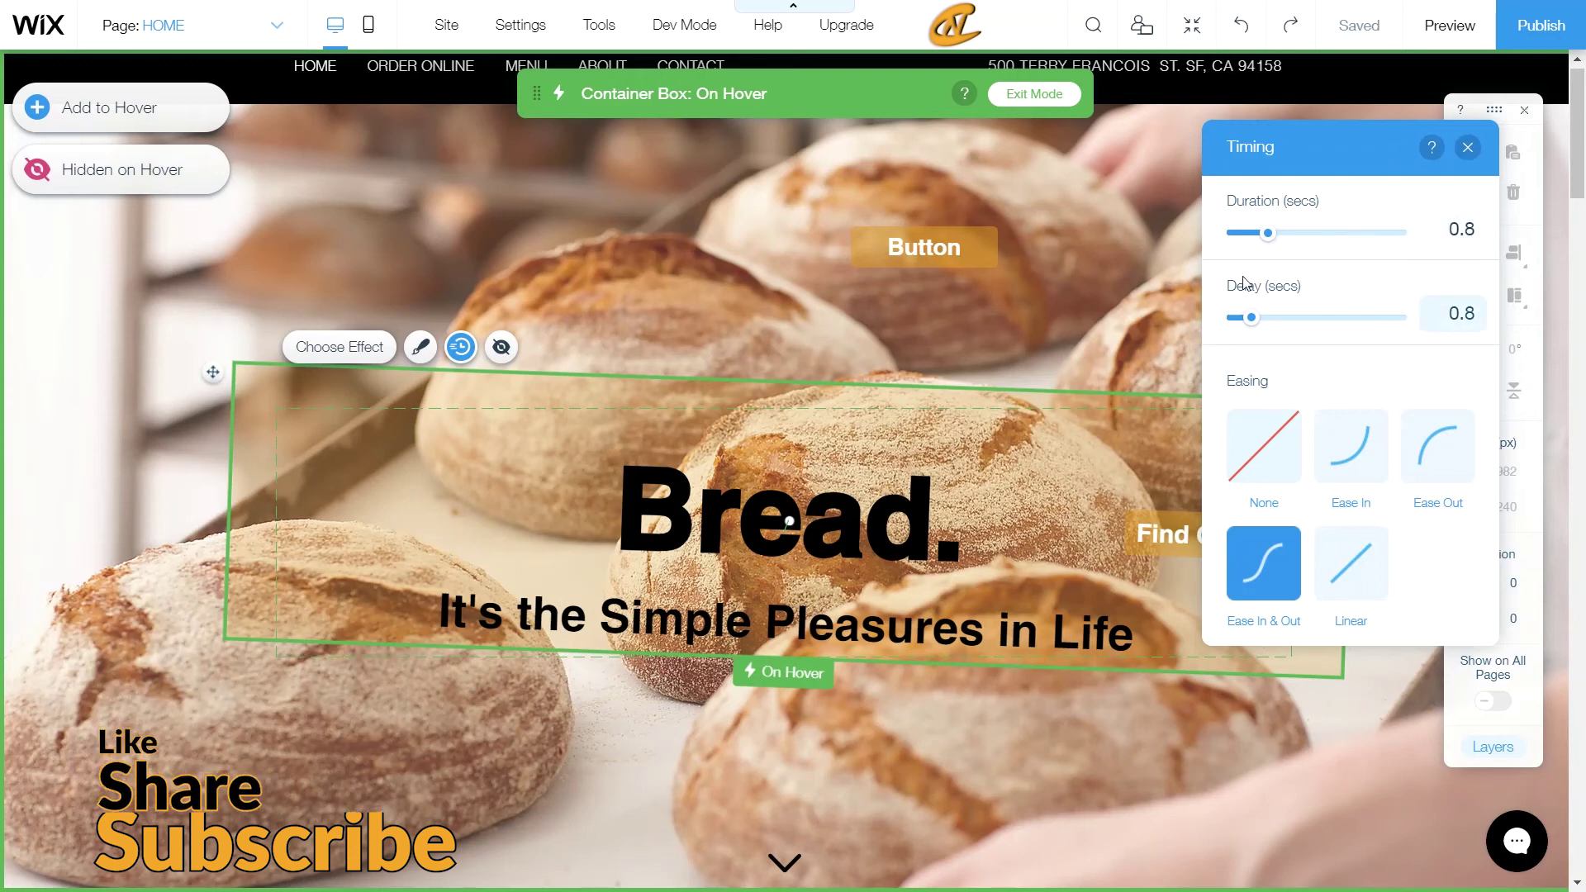
{"action": "left_click", "coordinate": [1470, 148]}
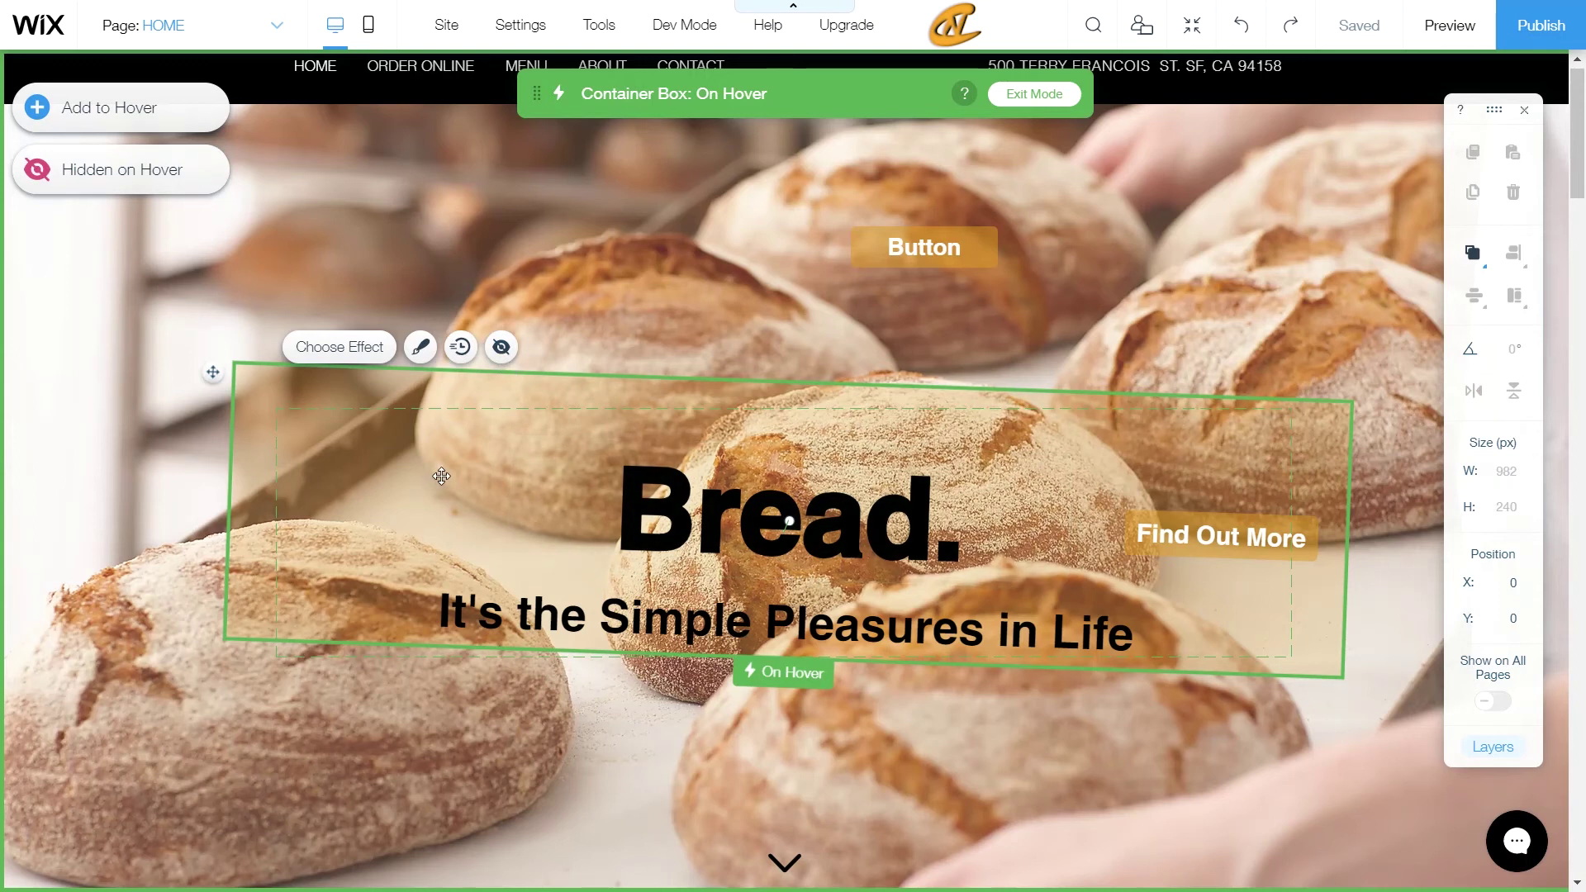
Check the list of elements hidden on hover for the container box
{"action": "left_click", "coordinate": [637, 477]}
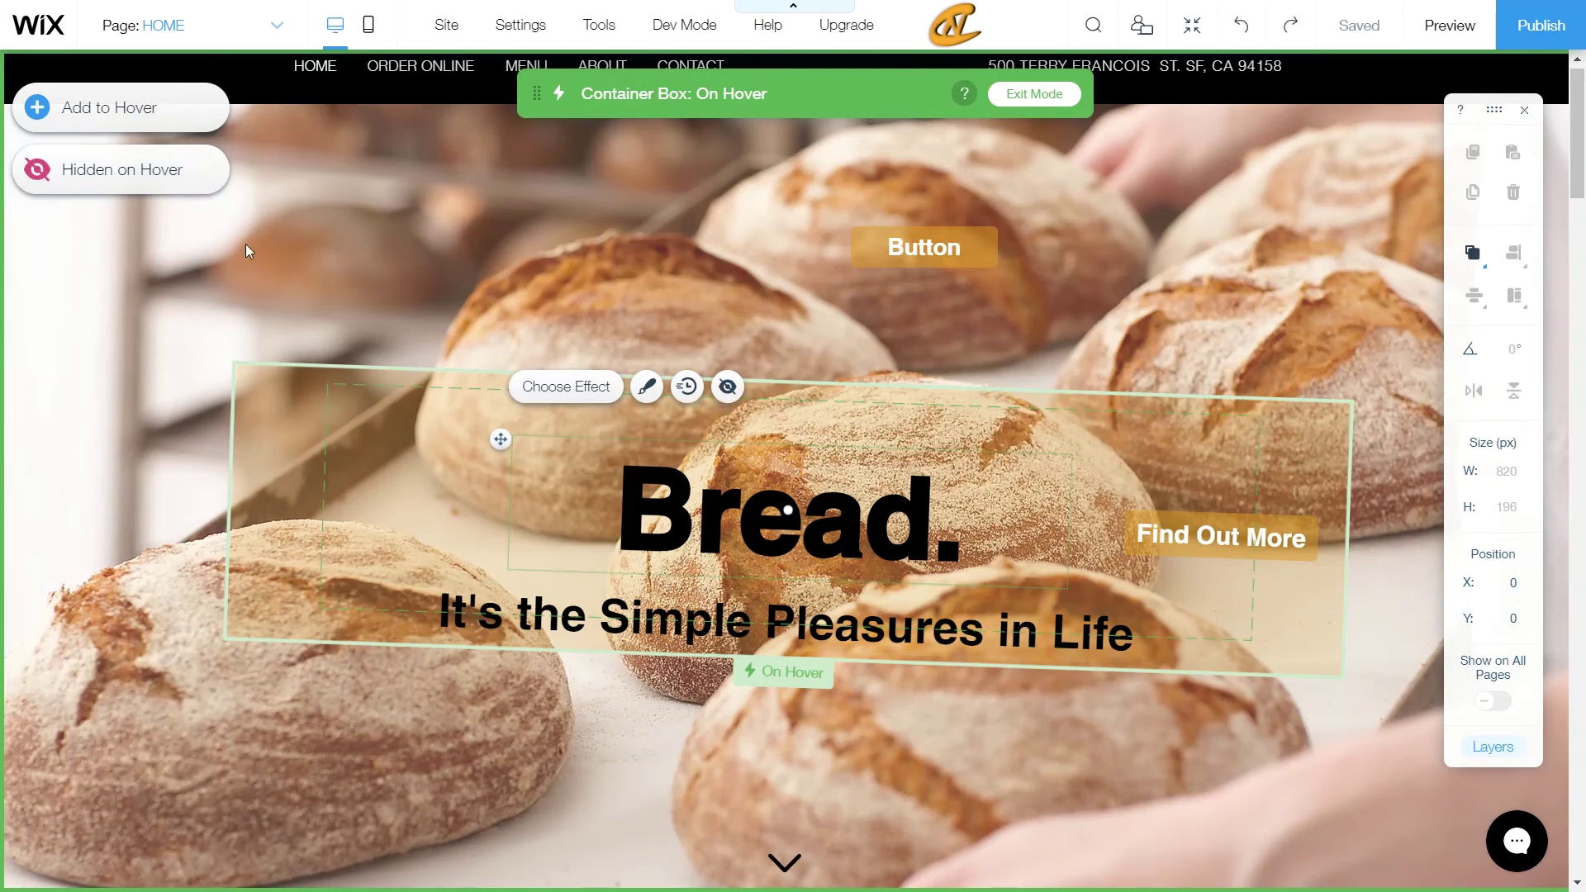
{"action": "left_click", "coordinate": [84, 176]}
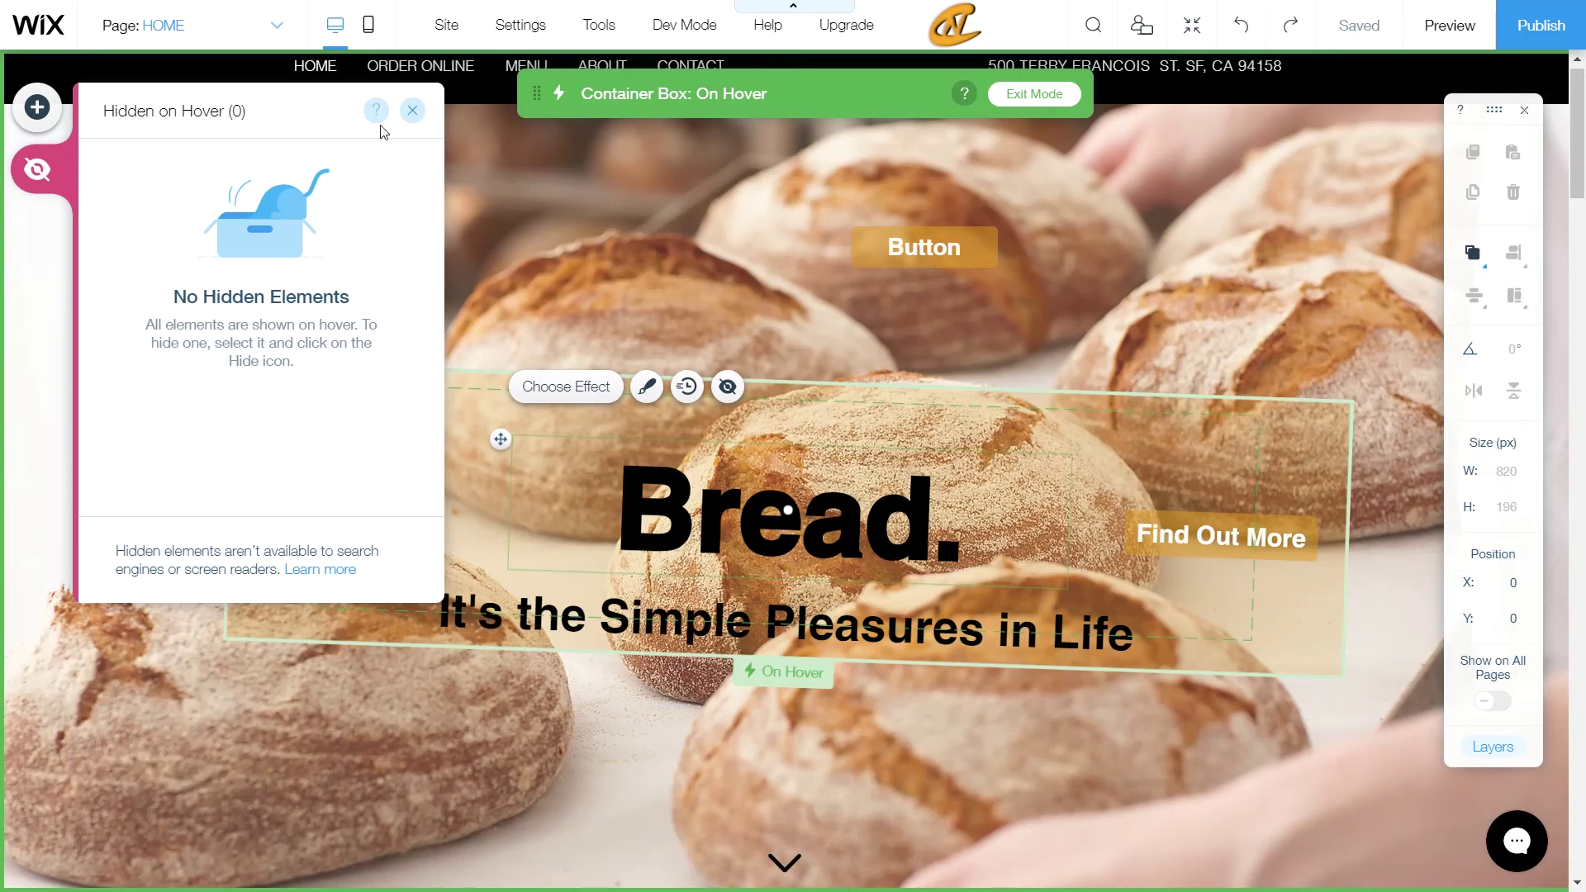
{"action": "left_click", "coordinate": [413, 110]}
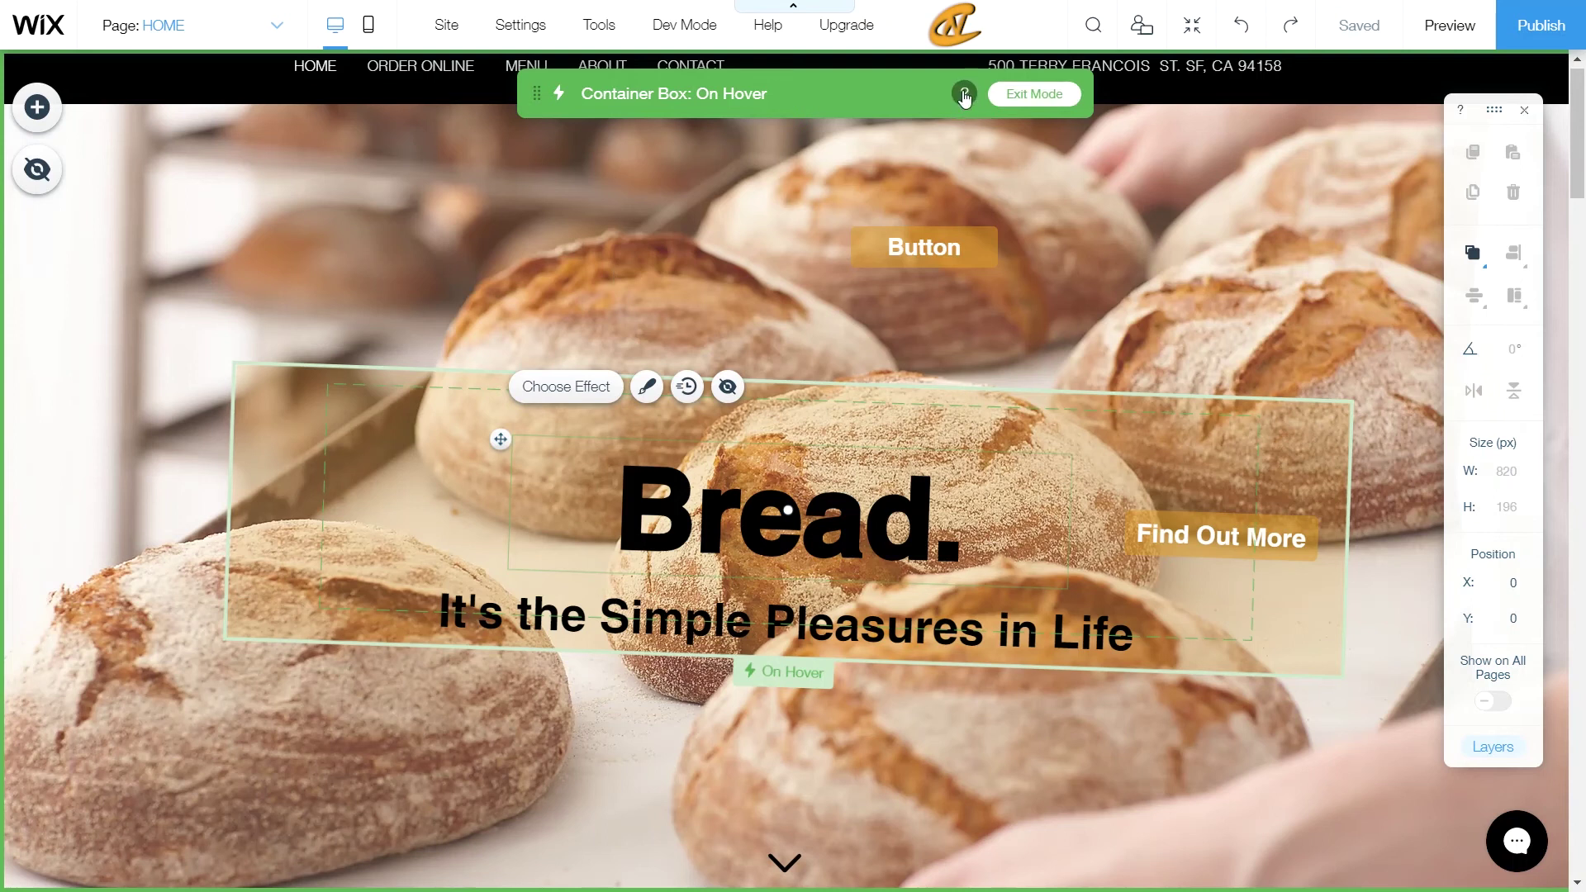
Exit the container box's hover editing mode, close its interaction settings, and open the site preview
{"action": "left_click", "coordinate": [308, 417]}
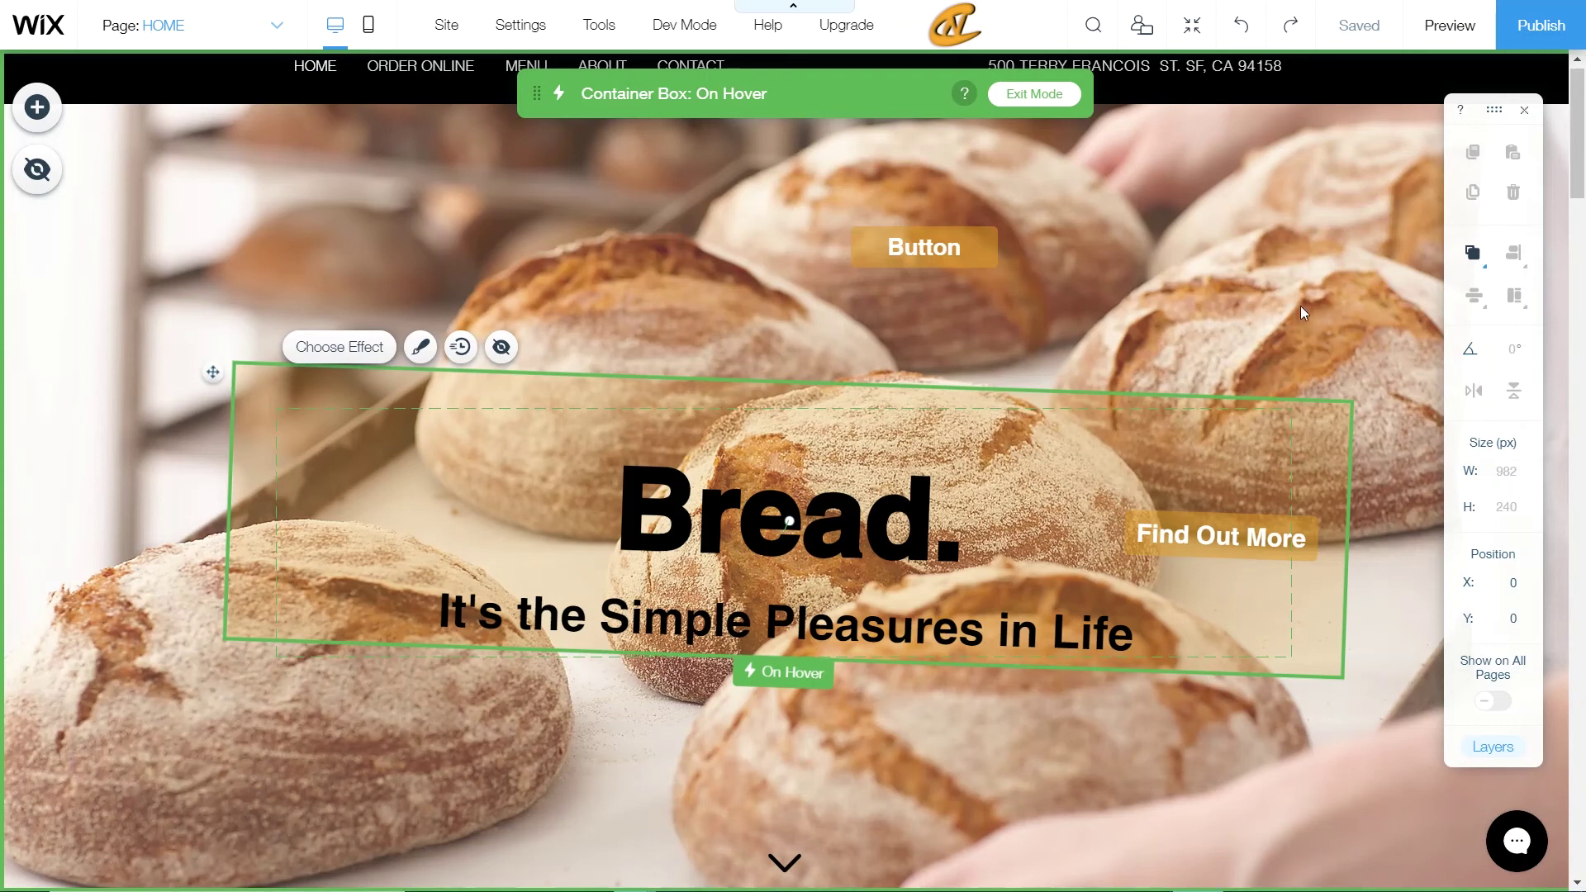
{"action": "left_click", "coordinate": [1030, 95]}
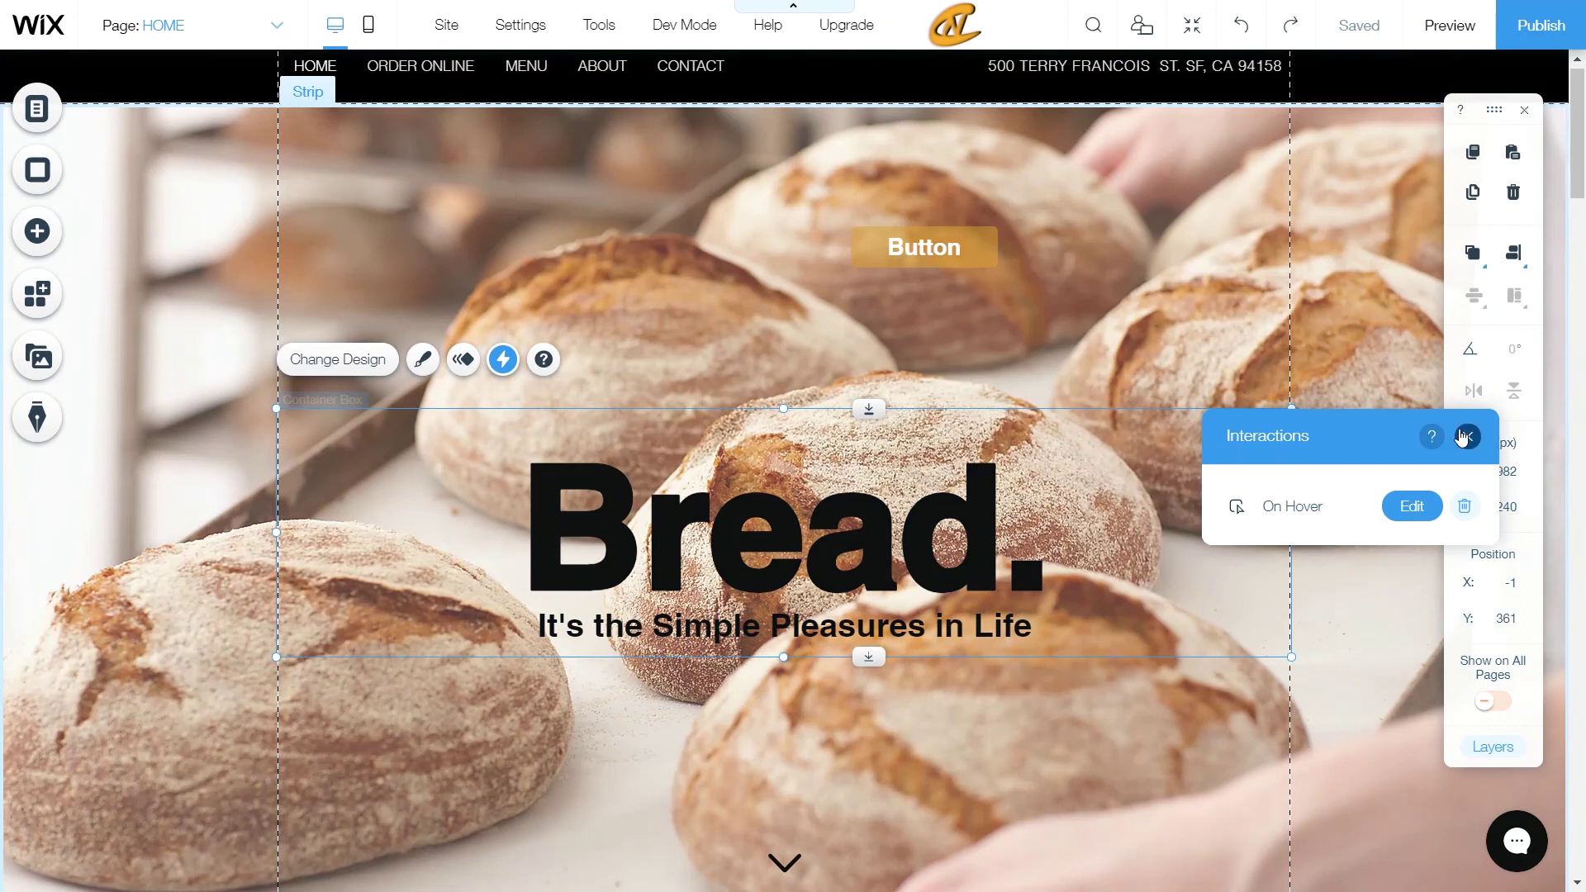
{"action": "left_click", "coordinate": [1467, 436]}
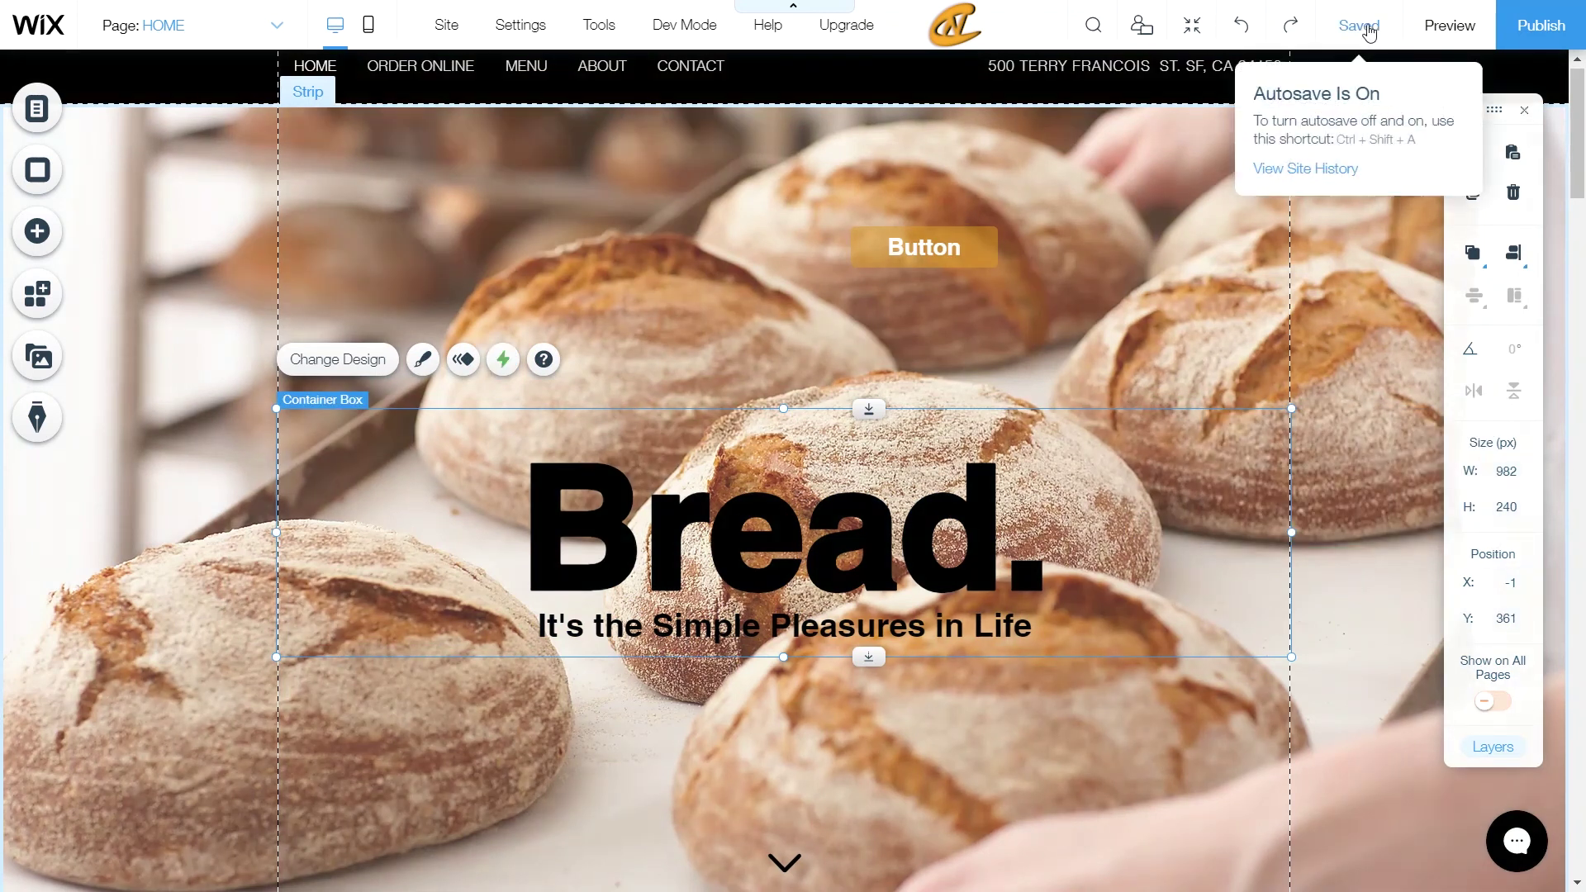
{"action": "left_click", "coordinate": [1475, 37]}
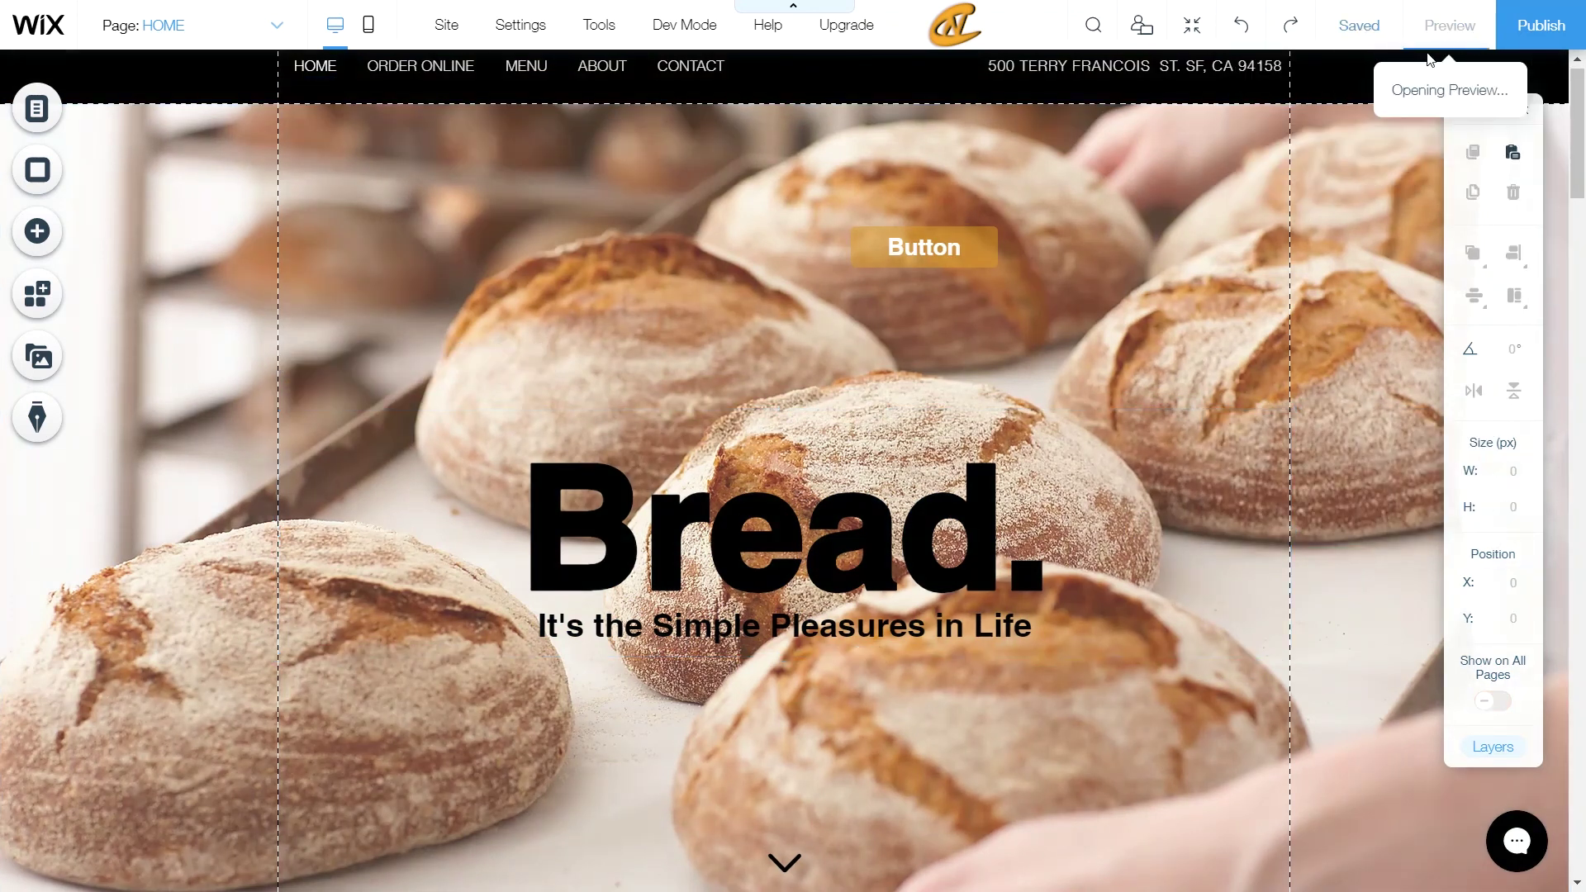